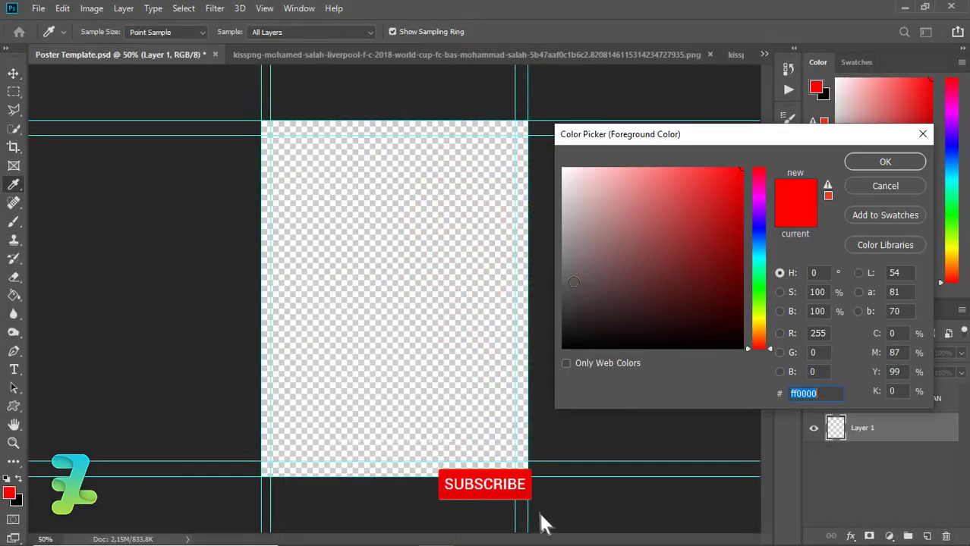
# Fill the empty poster layer with light grey #ececec using the Paint Bucket.
pyautogui.moveTo(455, 189); pyautogui.dragTo(540, 181)
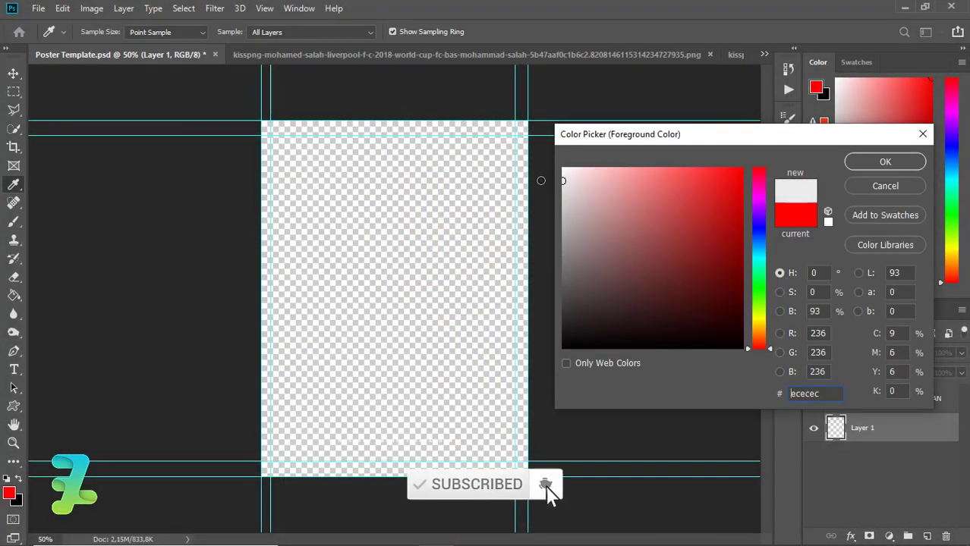
pyautogui.click(885, 162)
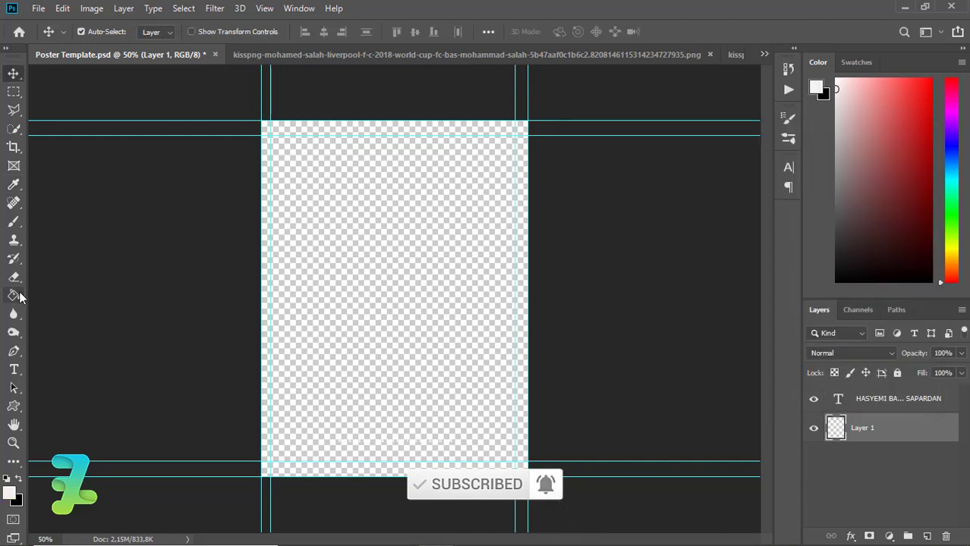
pyautogui.click(13, 296)
pyautogui.click(353, 297)
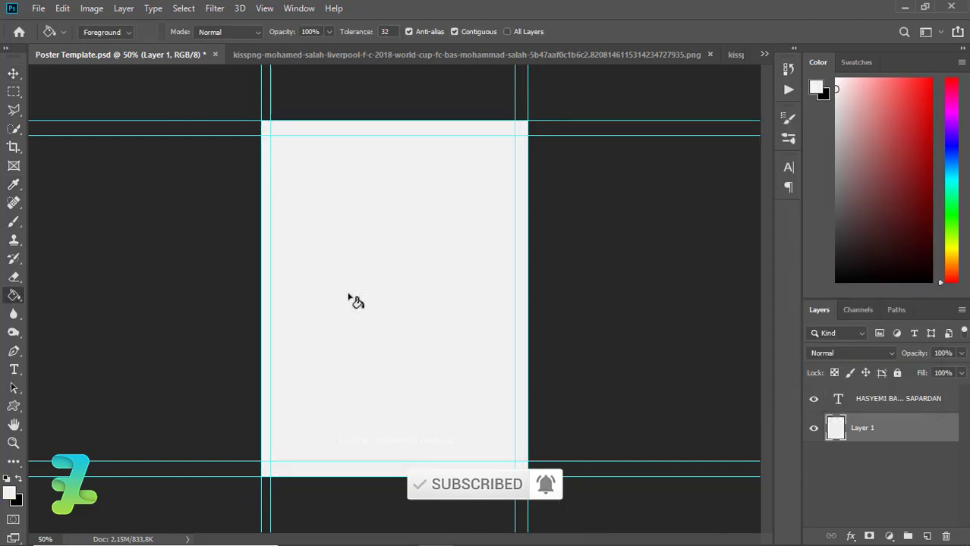
pyautogui.click(13, 72)
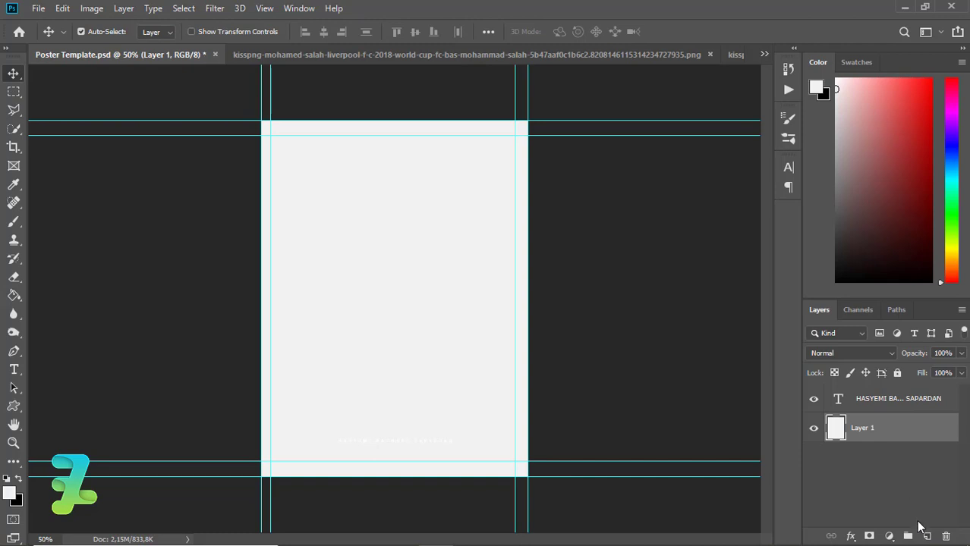
# Add a new layer, make black the foreground colour, and set the Type tool to 72 pt.
pyautogui.hotkey('ctrl', 'shift', 'alt', 'n')
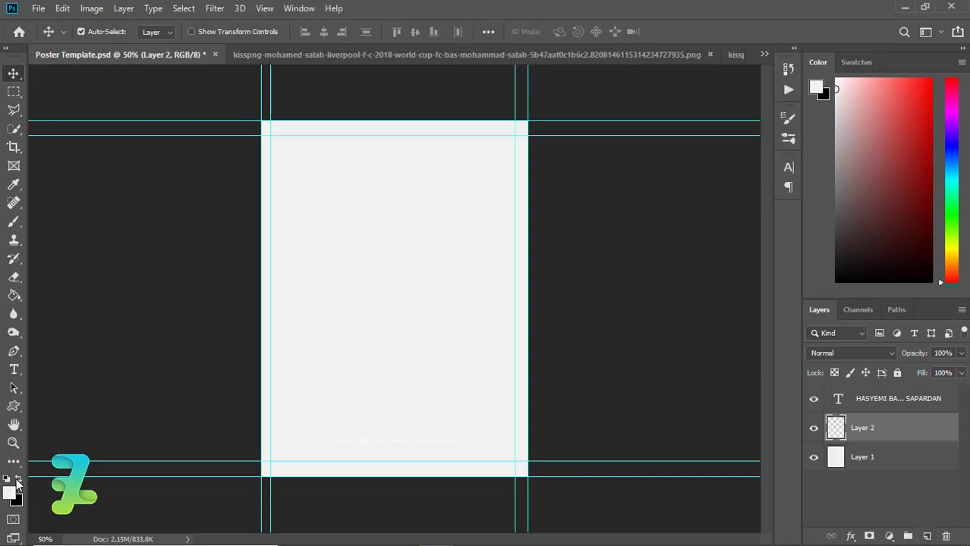
pyautogui.click(18, 483)
pyautogui.click(9, 496)
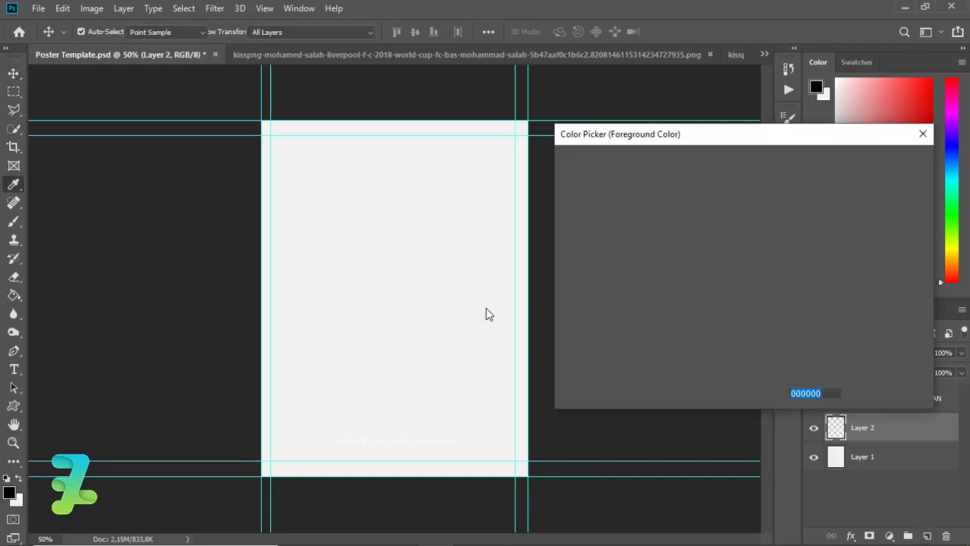
pyautogui.click(870, 167)
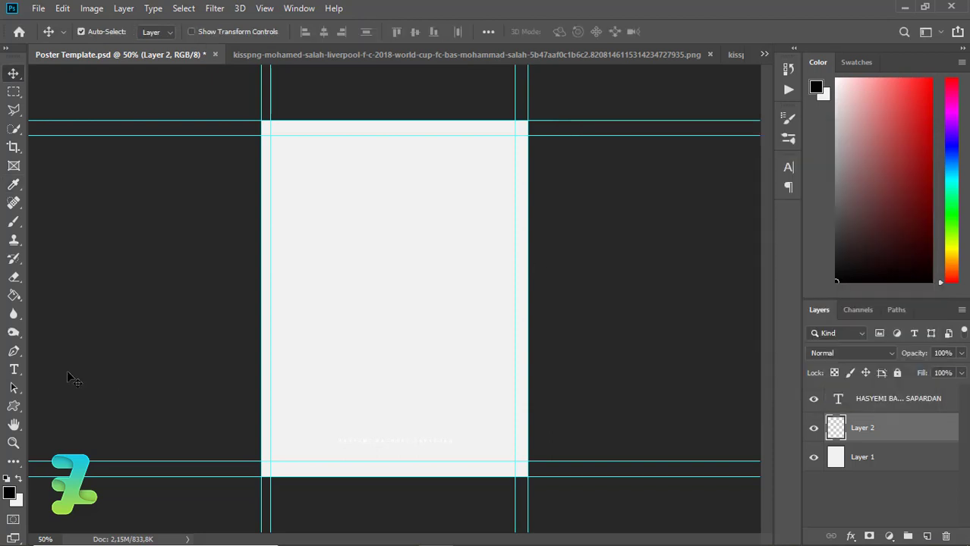
pyautogui.click(14, 370)
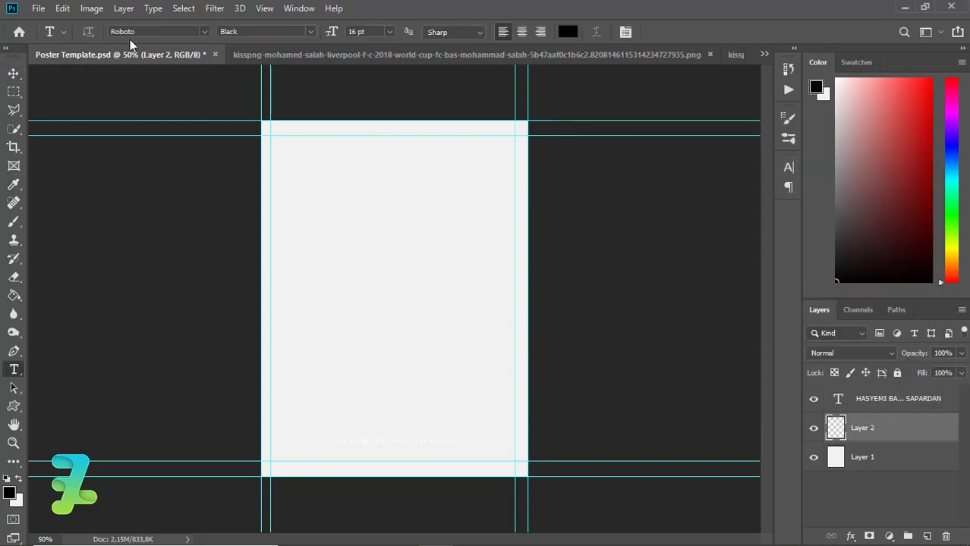
pyautogui.click(390, 34)
pyautogui.click(363, 210)
# Type the headline GREAT near the top of the page and select its letters.
pyautogui.click(349, 283)
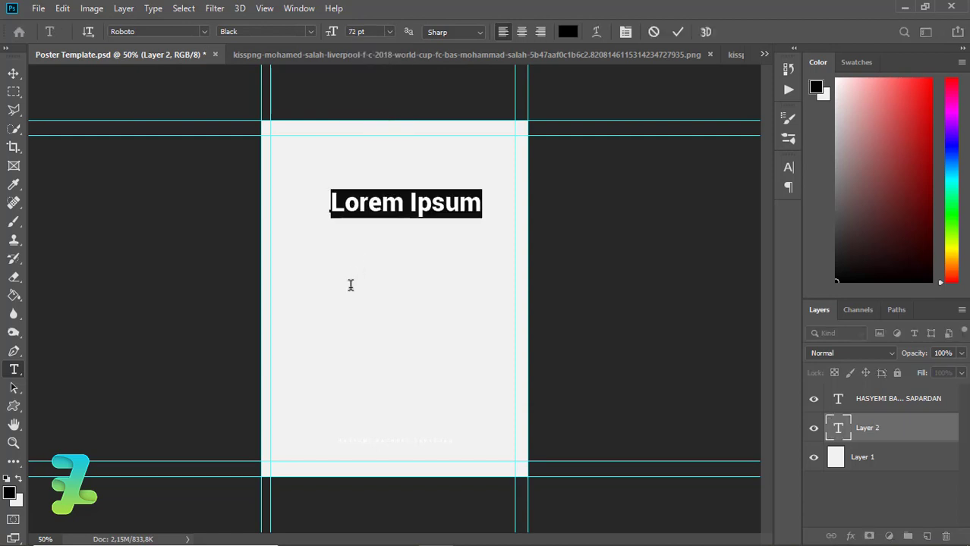
pyautogui.write('GD')
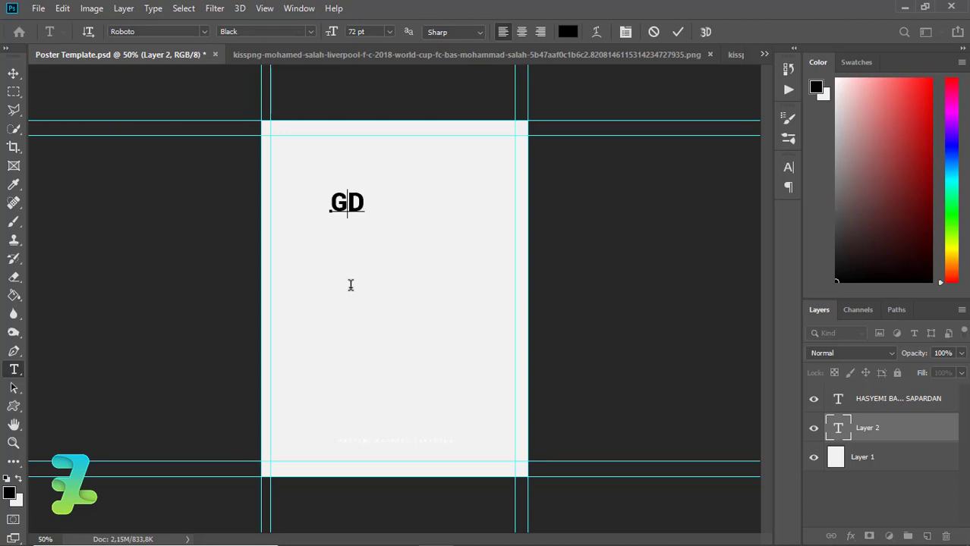
pyautogui.write('D')
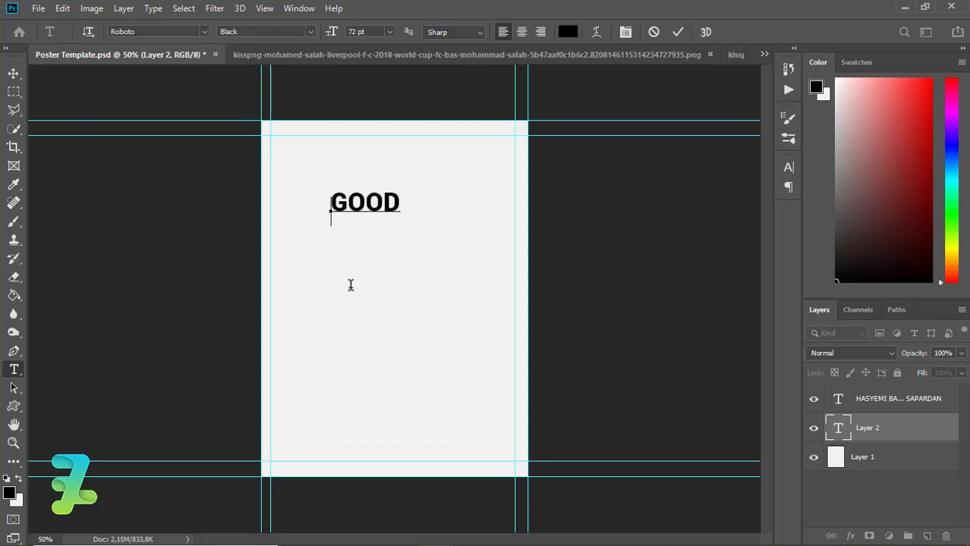
pyautogui.press('BackSpace')
pyautogui.press('BackSpace')
pyautogui.press('BackSpace')
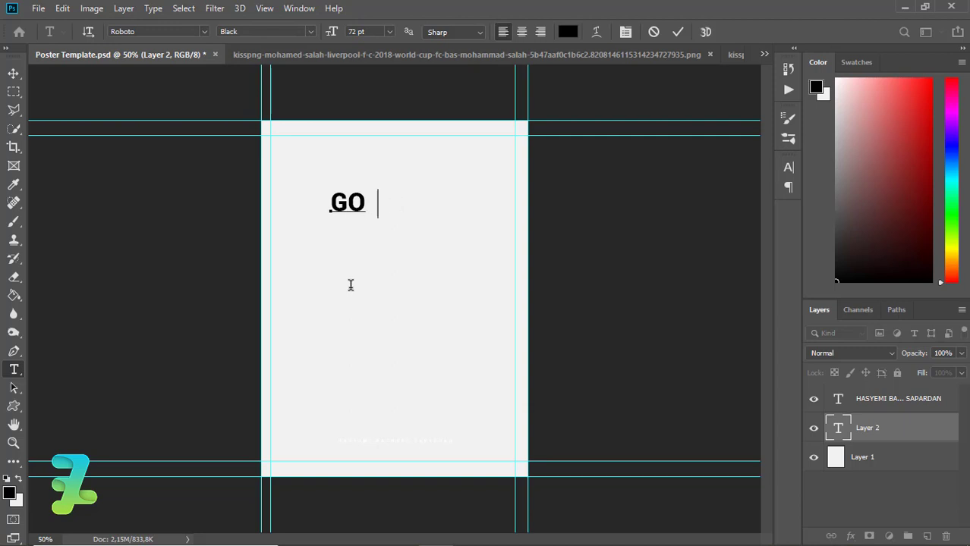
pyautogui.write('REAT ')
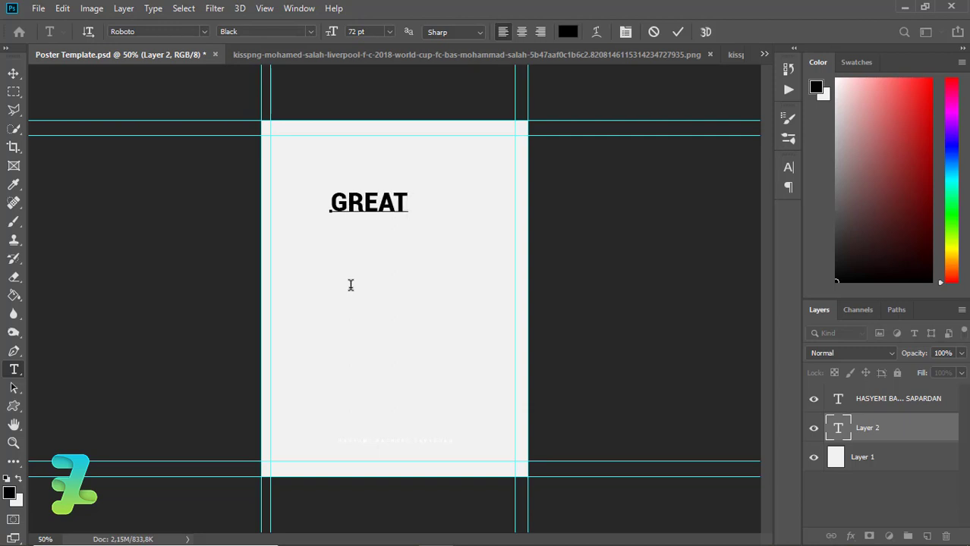
pyautogui.write('ST')
pyautogui.press('BackSpace')
pyautogui.press('BackSpace')
pyautogui.press('BackSpace')
pyautogui.hotkey('ctrl', 'a')
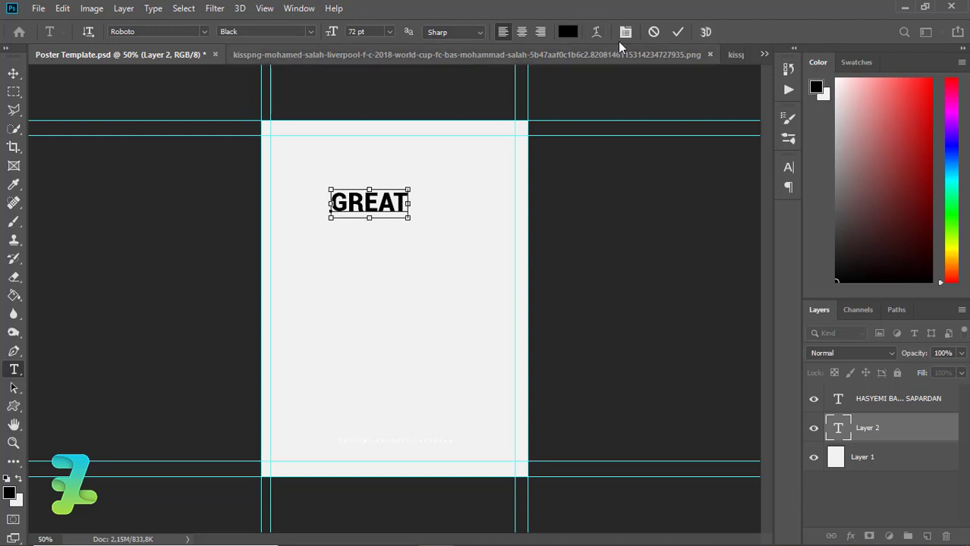
# Tighten GREAT's letter spacing to -180 in the Character panel and commit it.
pyautogui.click(619, 33)
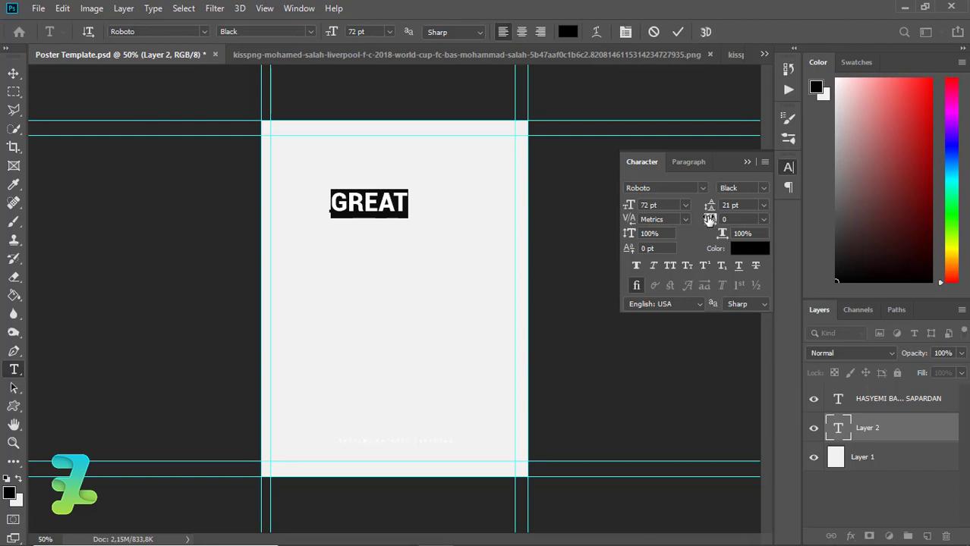
pyautogui.moveTo(714, 219); pyautogui.dragTo(708, 221)
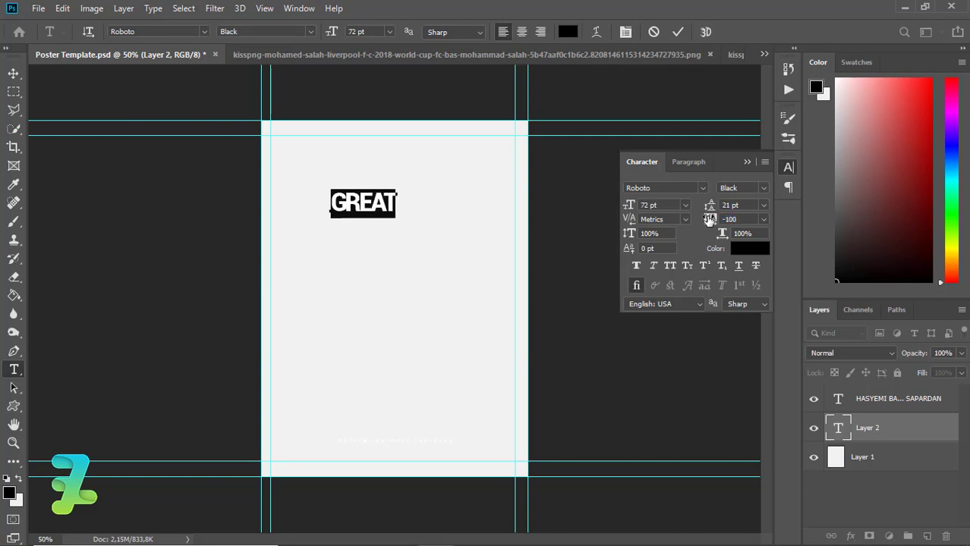
pyautogui.click(13, 73)
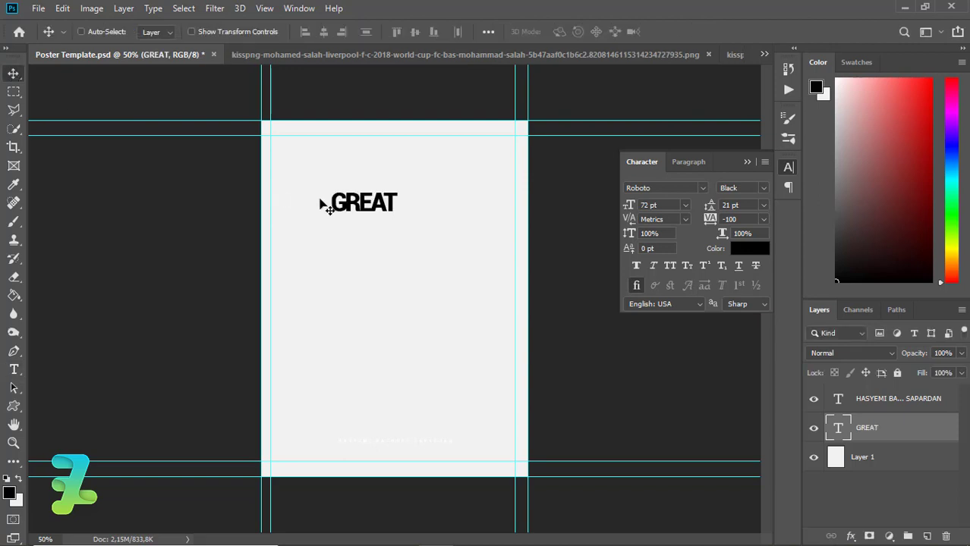
pyautogui.moveTo(381, 200); pyautogui.dragTo(466, 160)
# Scale GREAT up to about 221 pt and centre it horizontally, slightly lower.
pyautogui.hotkey('ctrl', 't')
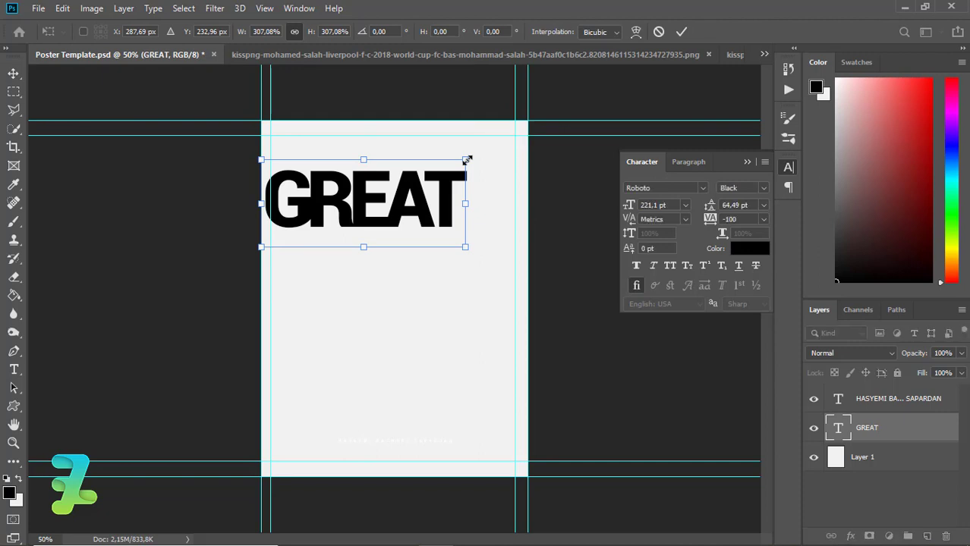
pyautogui.press('Return')
pyautogui.press('v')
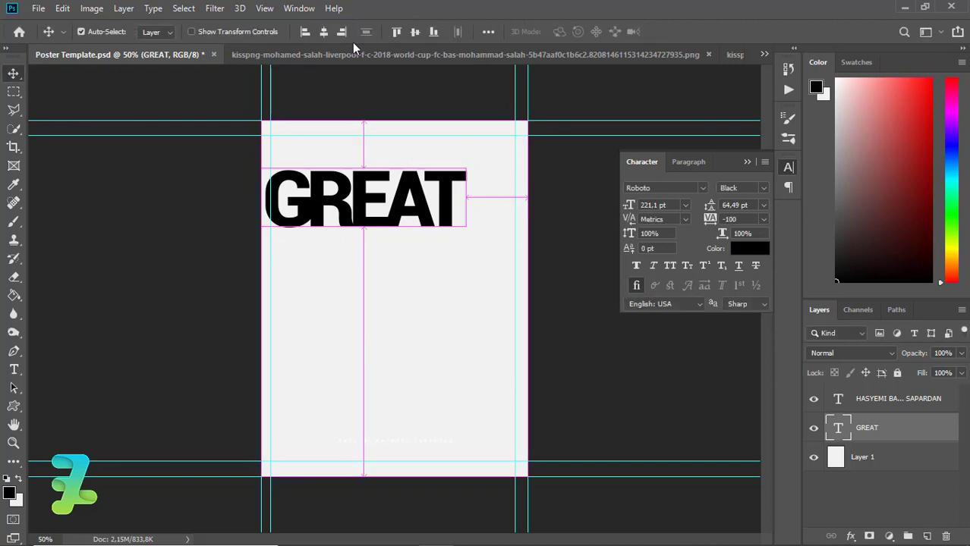
pyautogui.hotkey('ctrl', 'a')
pyautogui.click(81, 31)
pyautogui.click(323, 32)
pyautogui.hotkey('ctrl', 'd')
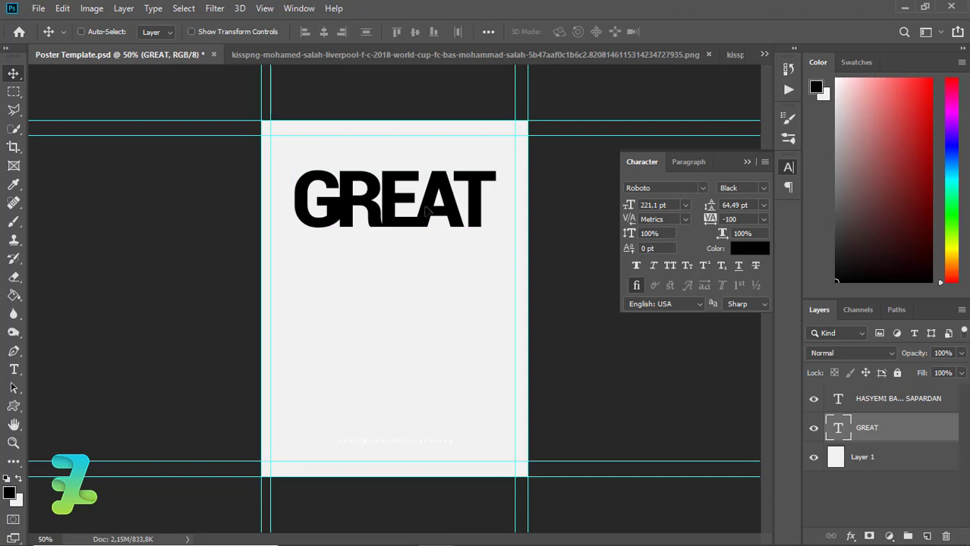
pyautogui.moveTo(427, 196); pyautogui.dragTo(428, 217)
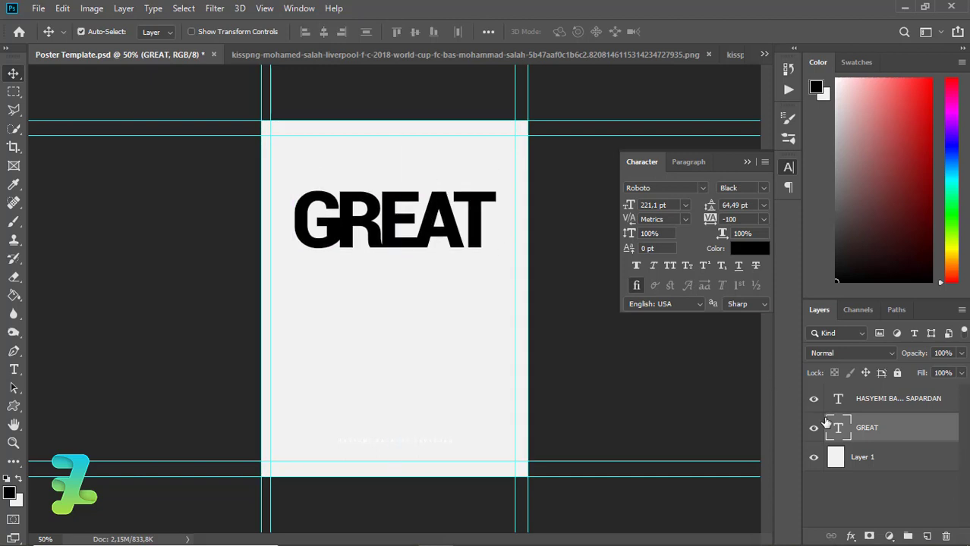
# Squeeze GREAT's letter spacing even tighter and commit the edit.
pyautogui.press('t')
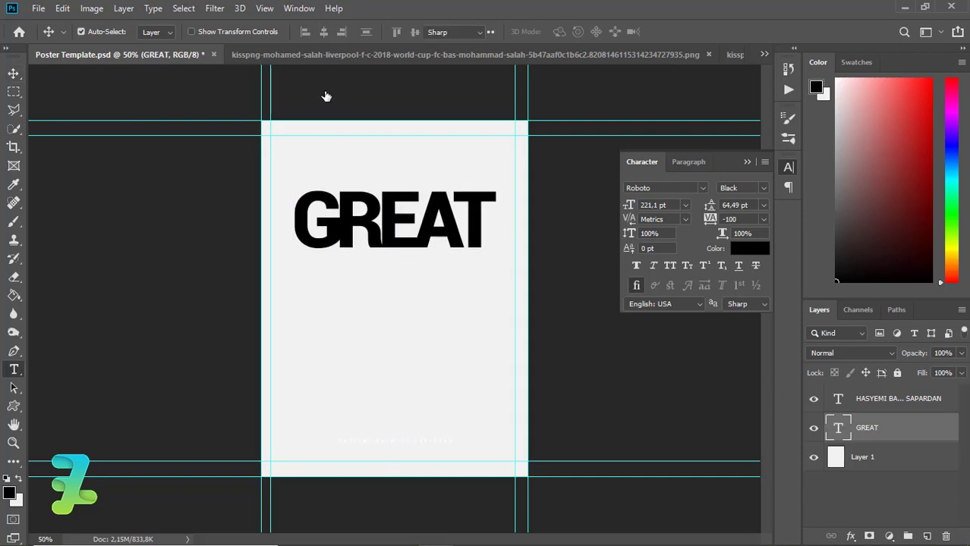
pyautogui.press('Return')
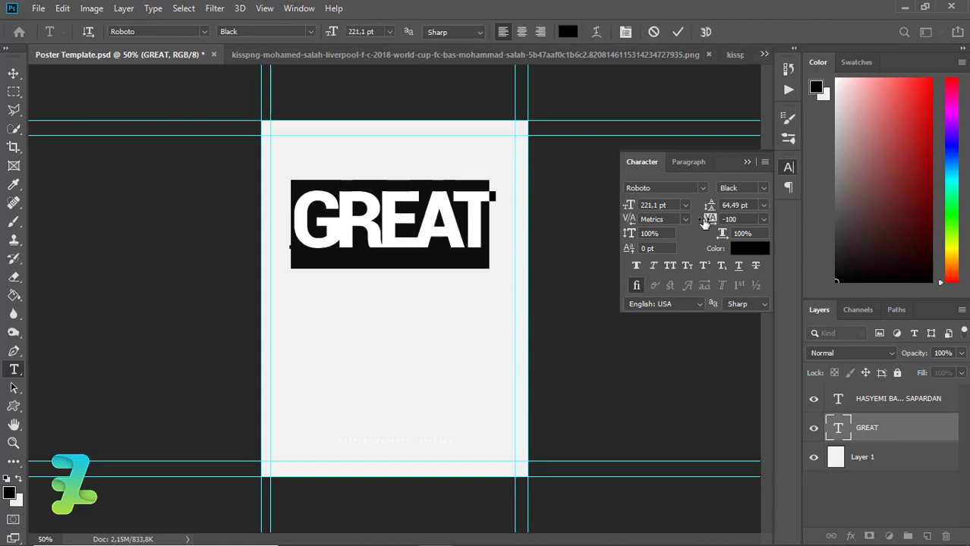
pyautogui.moveTo(706, 220); pyautogui.dragTo(706, 224)
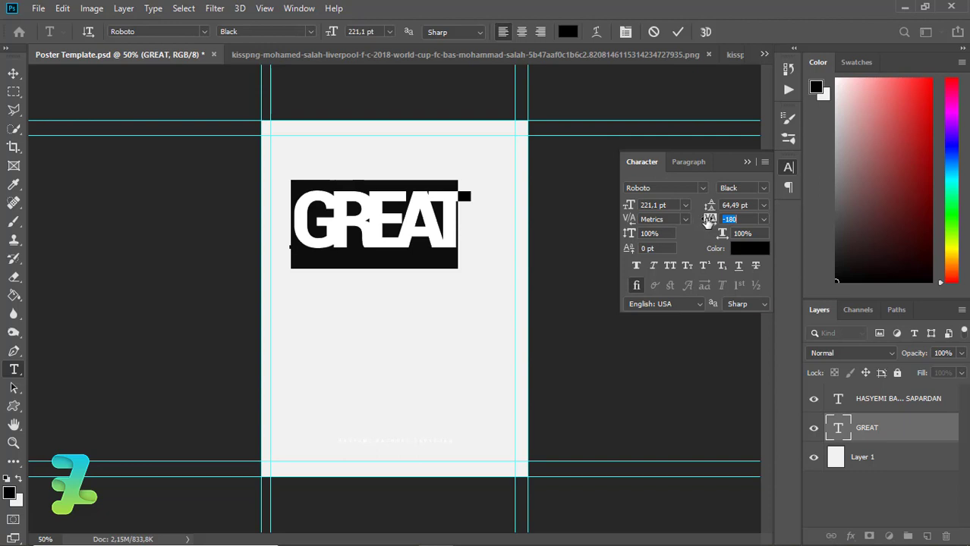
pyautogui.click(13, 73)
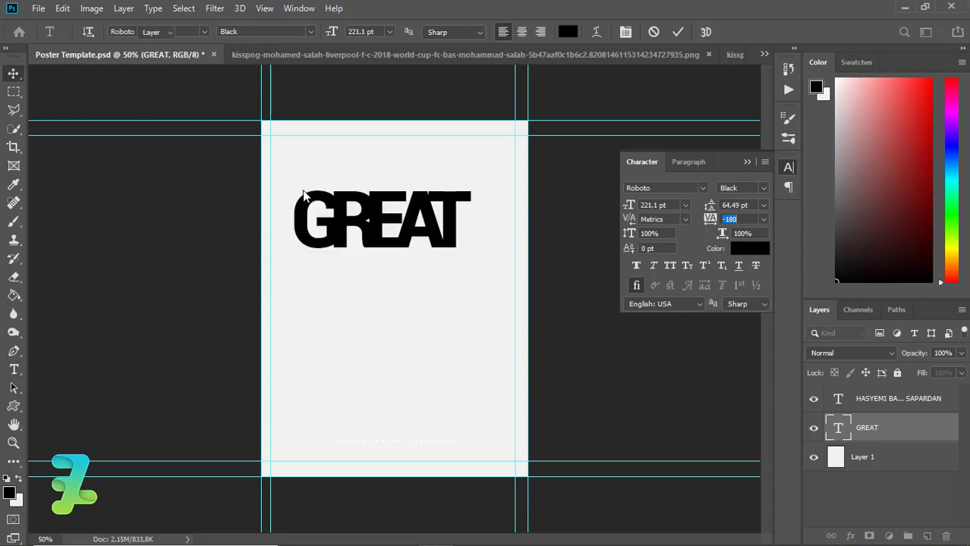
pyautogui.click(423, 80)
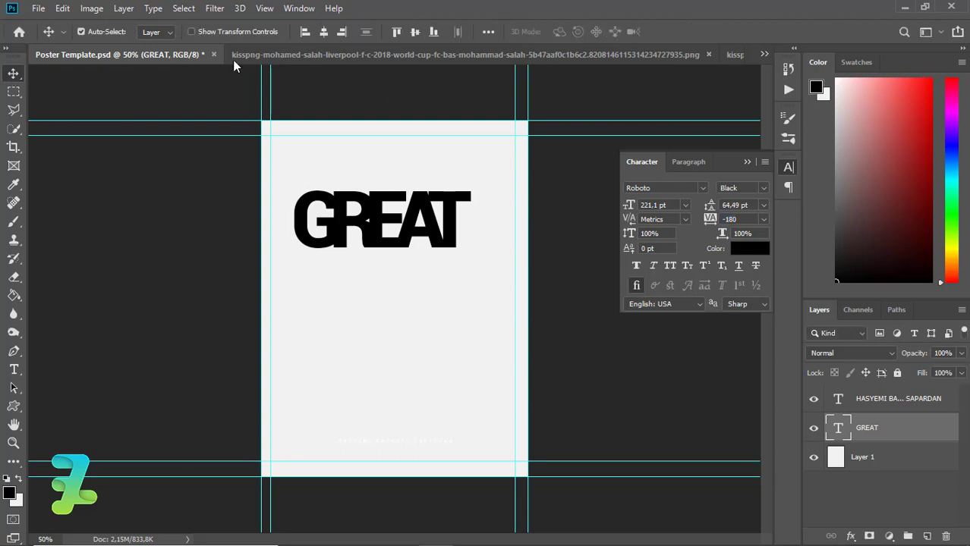
# Centre GREAT, duplicate its layer, and place the copy just below the original.
pyautogui.hotkey('ctrl', 'a')
pyautogui.hotkey('shift', 'Right')
pyautogui.hotkey('shift', 'Right')
pyautogui.hotkey('shift', 'Right')
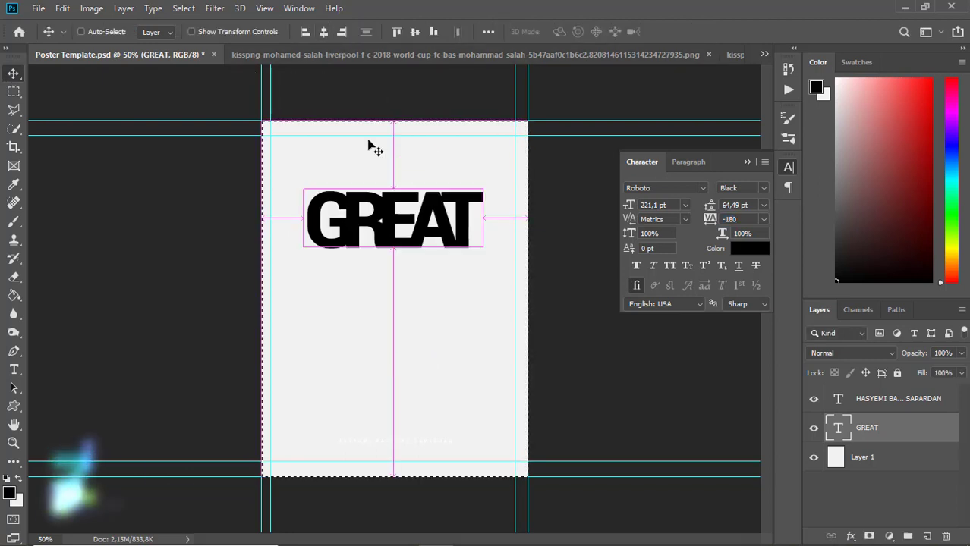
pyautogui.hotkey('ctrl', 'd')
pyautogui.hotkey('ctrl', 'j')
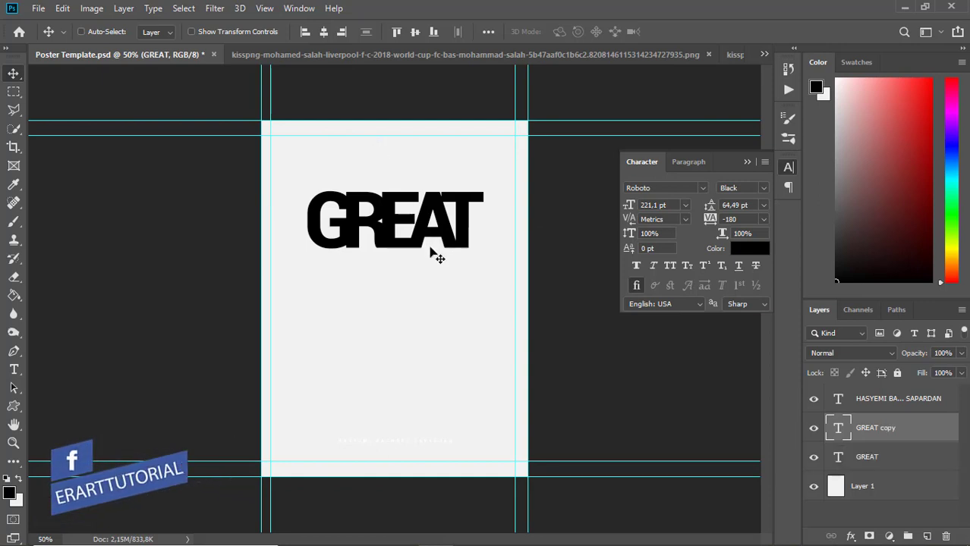
pyautogui.moveTo(437, 296); pyautogui.dragTo(430, 303)
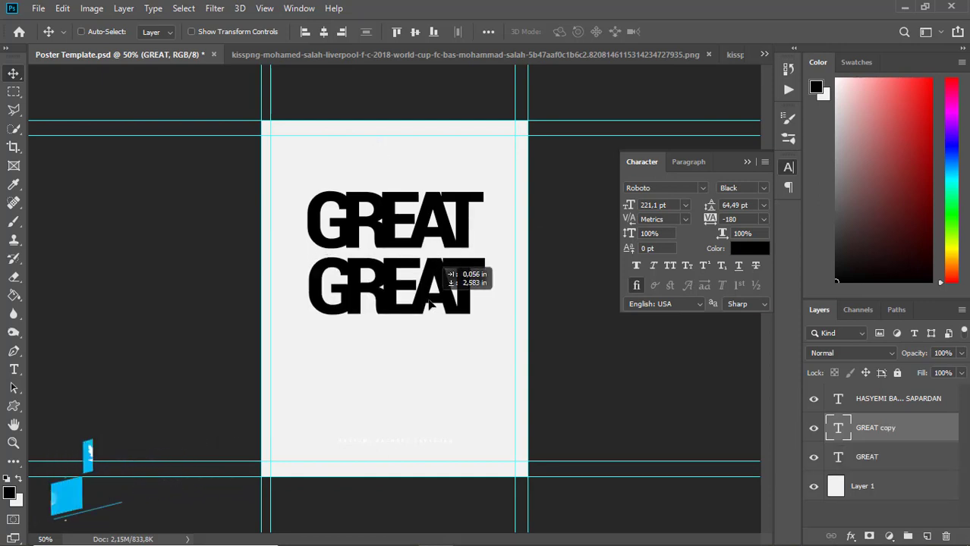
# Retype the copied text as STRIKER.
pyautogui.doubleClick(837, 429)
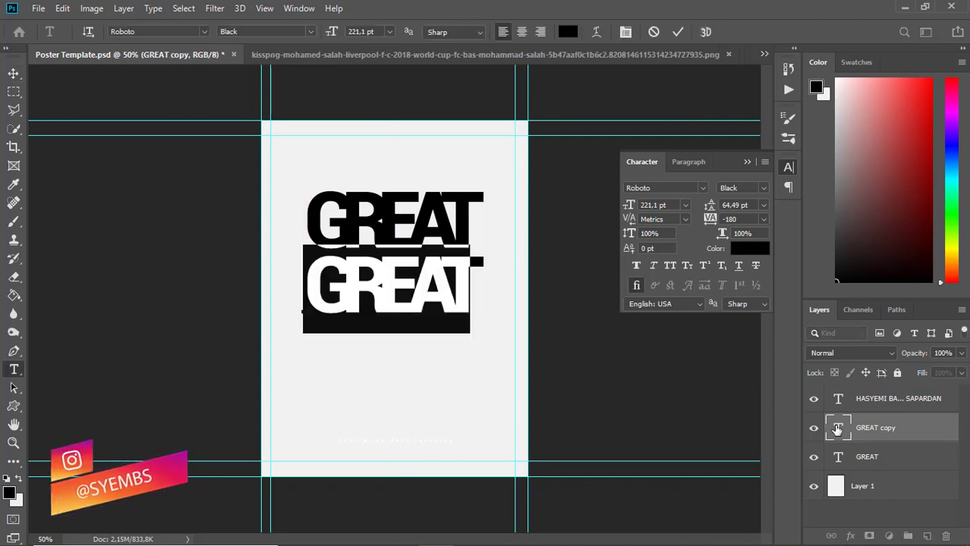
pyautogui.press('Right')
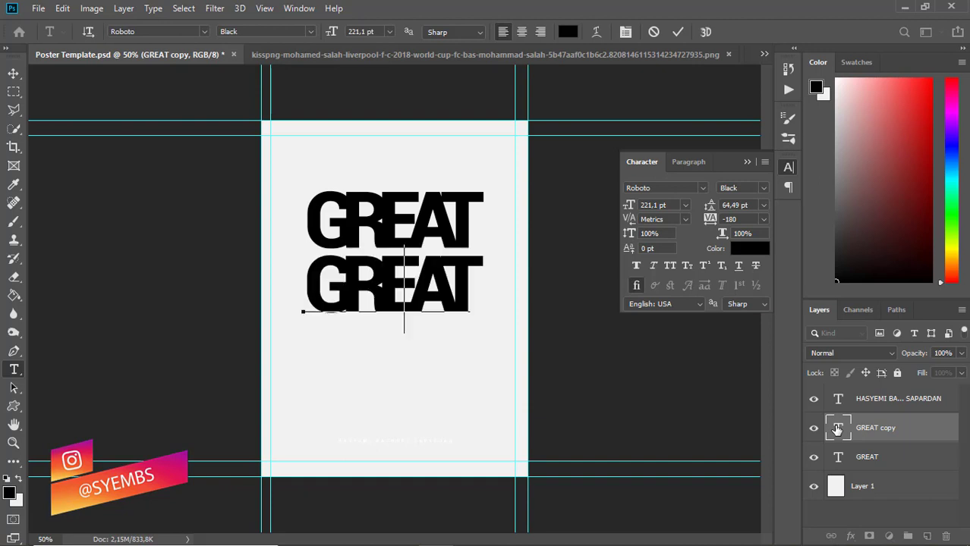
pyautogui.hotkey('ctrl', 'a')
pyautogui.write('STRIK')
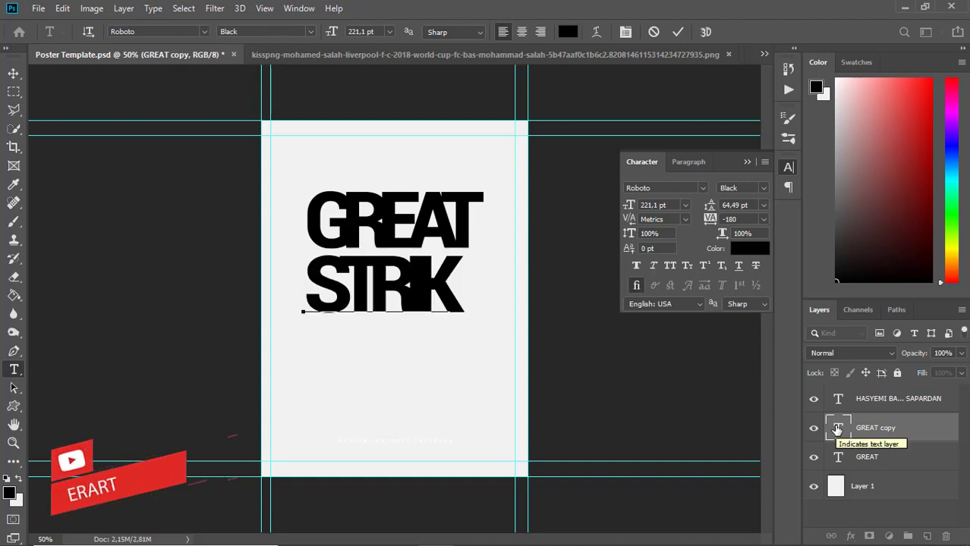
pyautogui.write('ER')
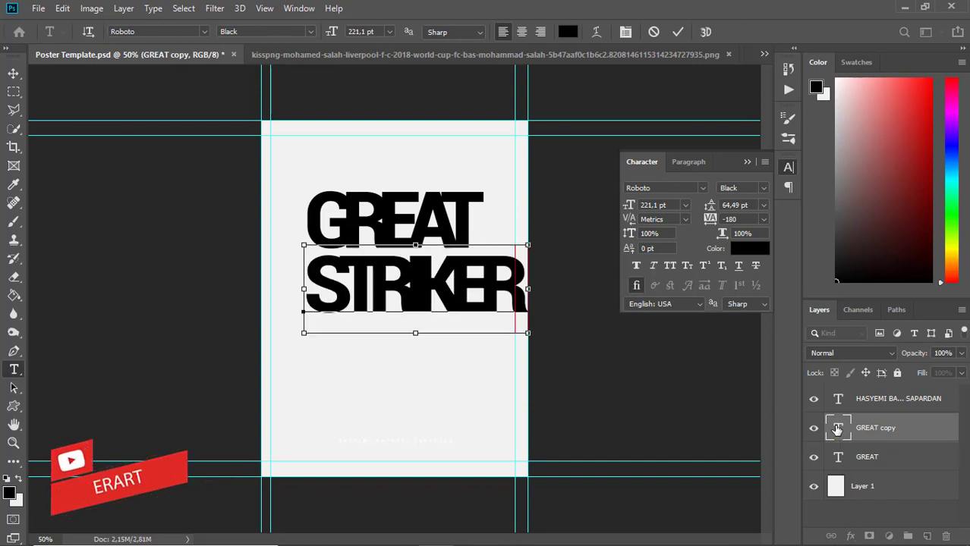
pyautogui.hotkey('shift', 'Home')
# Colour STRIKER dark navy #1a232d and rename the copied layer STRIKER.
pyautogui.click(9, 495)
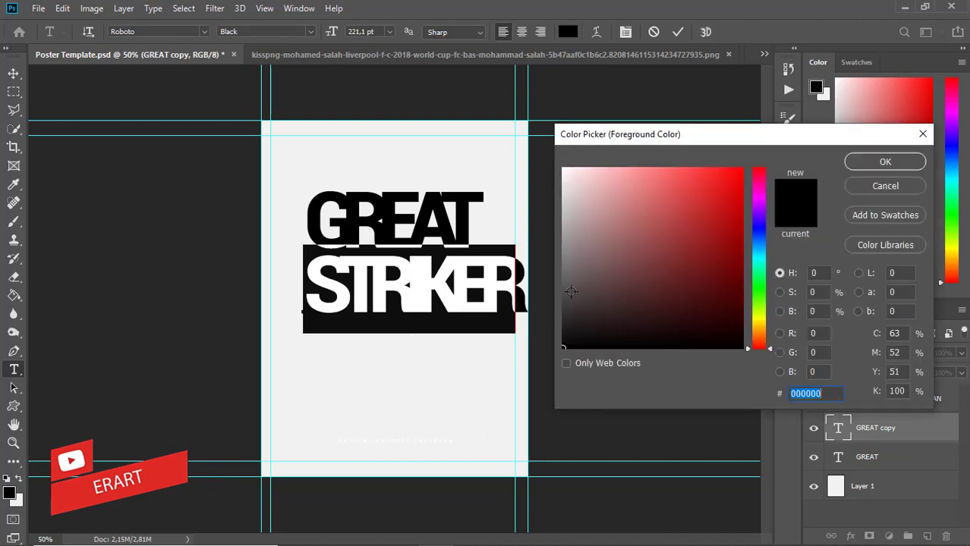
pyautogui.moveTo(757, 229); pyautogui.dragTo(761, 241)
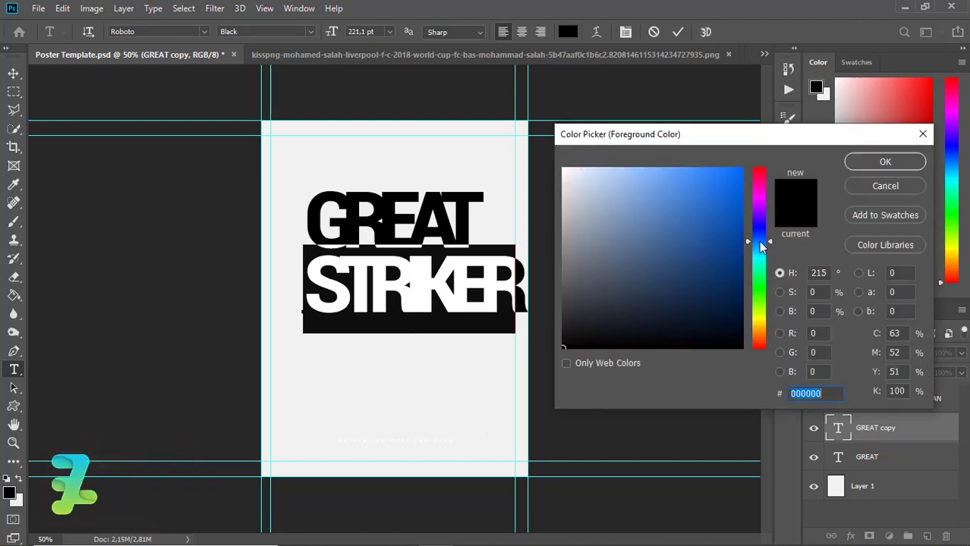
pyautogui.moveTo(629, 326); pyautogui.dragTo(638, 321)
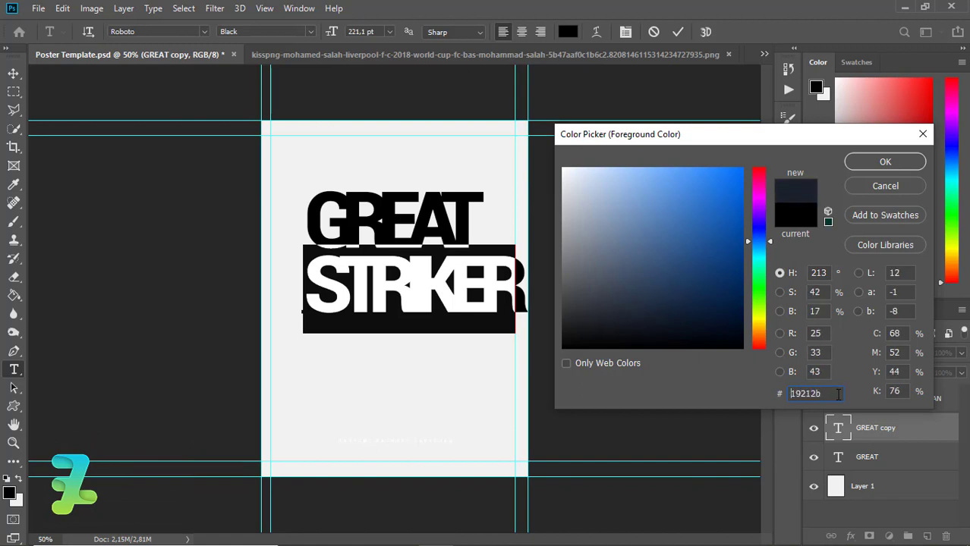
pyautogui.click(884, 164)
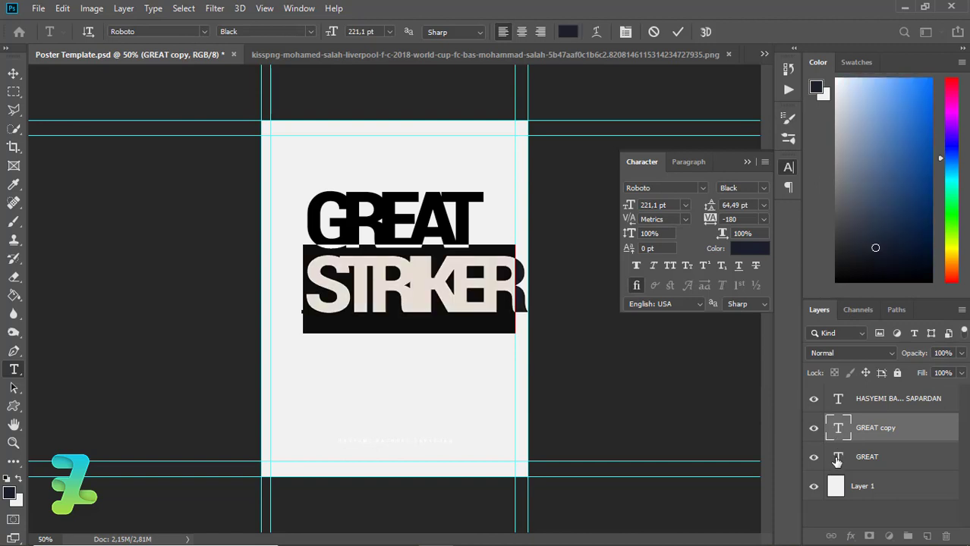
pyautogui.hotkey('ctrl', 'Return')
pyautogui.hotkey('alt', '[')
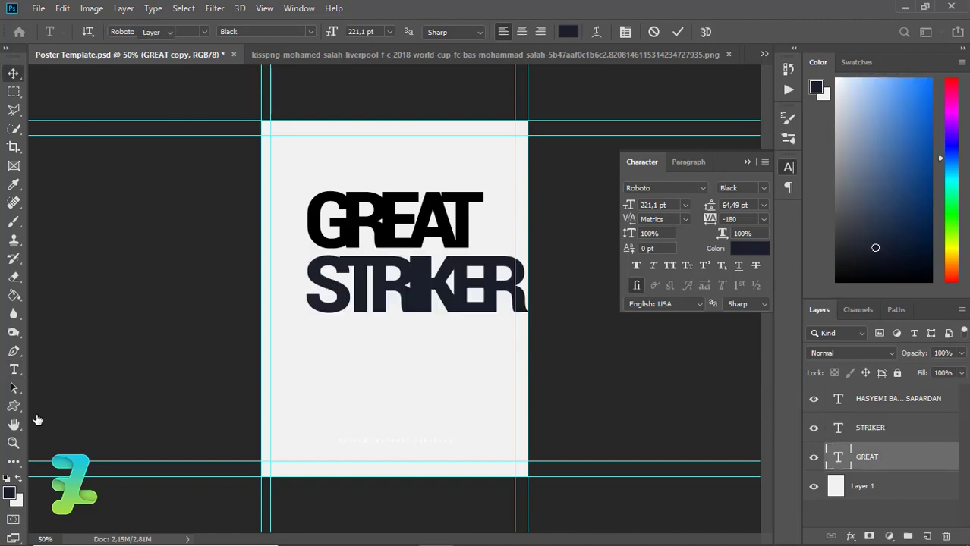
# Give the GREAT text the same dark navy colour.
pyautogui.press('t')
pyautogui.press('Return')
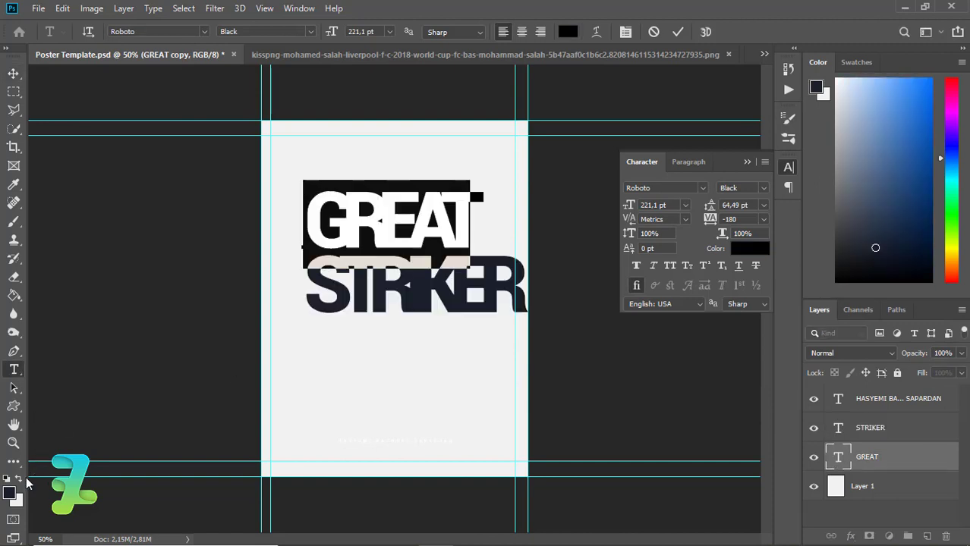
pyautogui.click(21, 481)
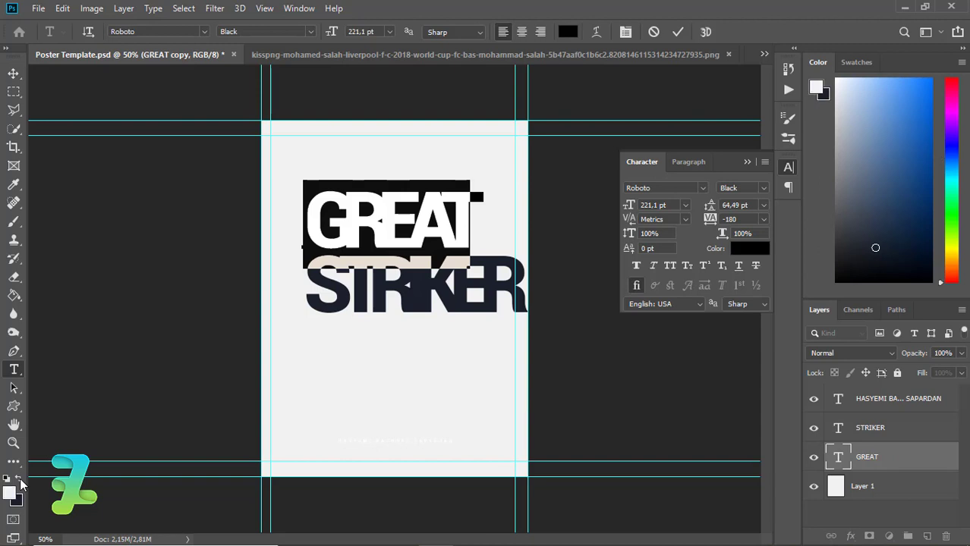
pyautogui.click(13, 74)
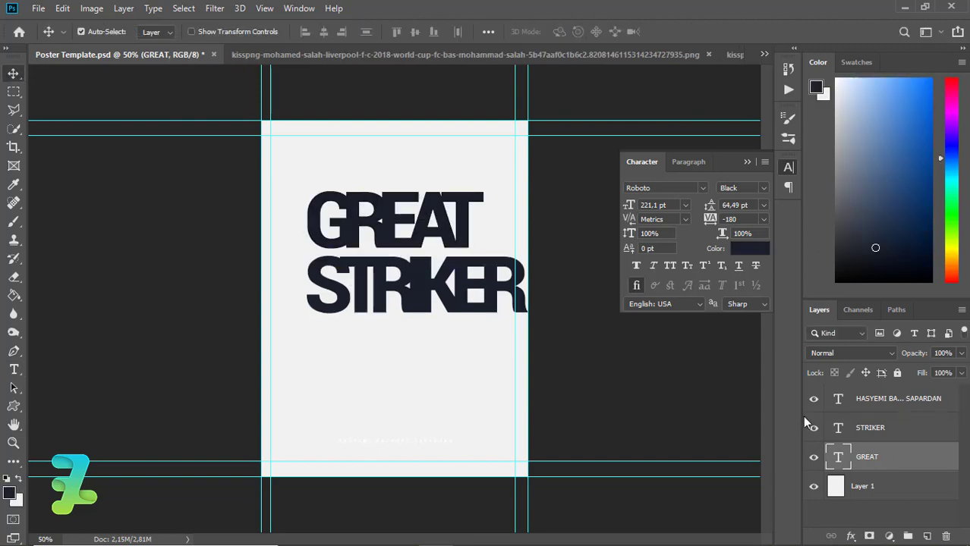
# Move STRIKER left and up under GREAT, then group both headline layers as Group 1.
pyautogui.click(840, 432)
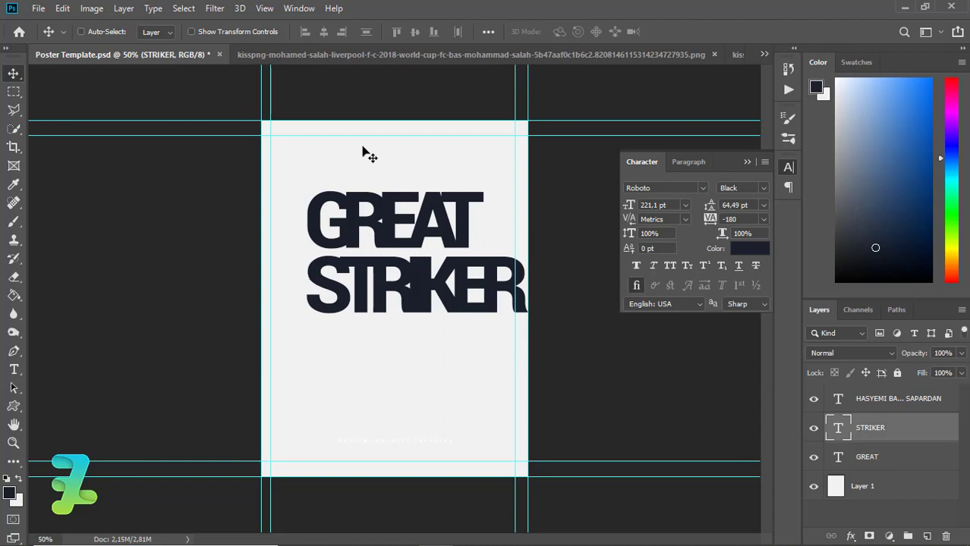
pyautogui.moveTo(423, 301); pyautogui.dragTo(400, 302)
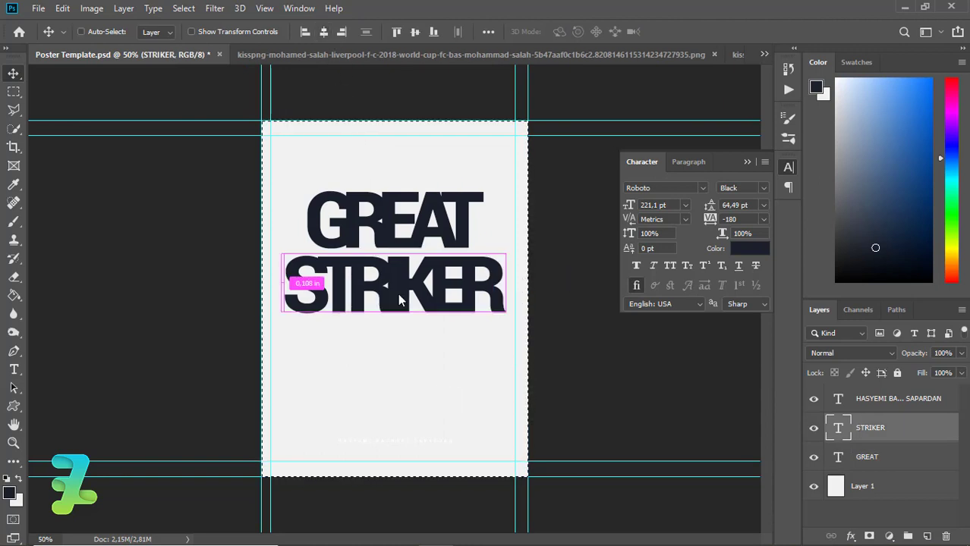
pyautogui.press('Up')
pyautogui.press('Up')
pyautogui.press('Up')
pyautogui.press('Up')
pyautogui.press('Up')
pyautogui.press('Up')
pyautogui.press('Up')
pyautogui.press('Up')
pyautogui.press('Up')
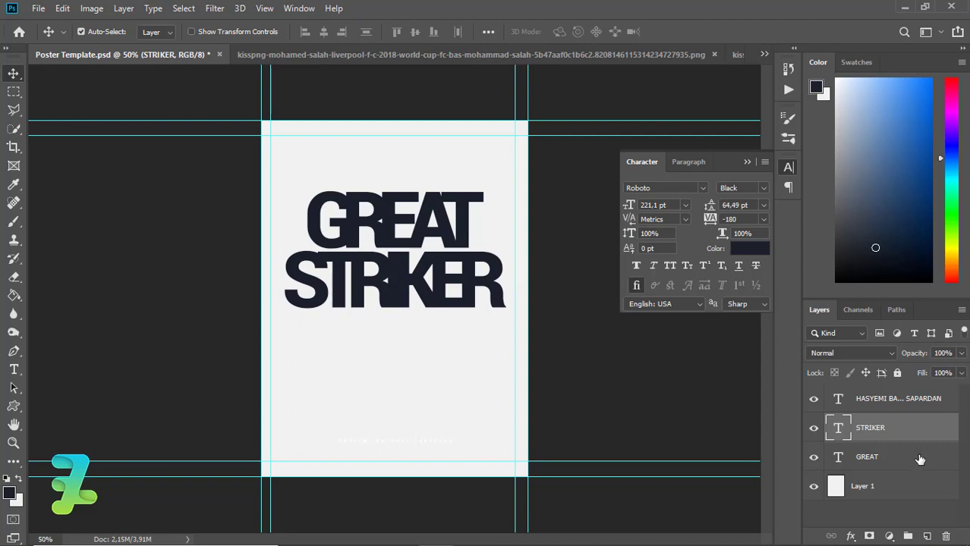
pyautogui.keyDown('shift'); pyautogui.click(920, 460); pyautogui.keyUp('shift')
pyautogui.hotkey('ctrl', 'g')
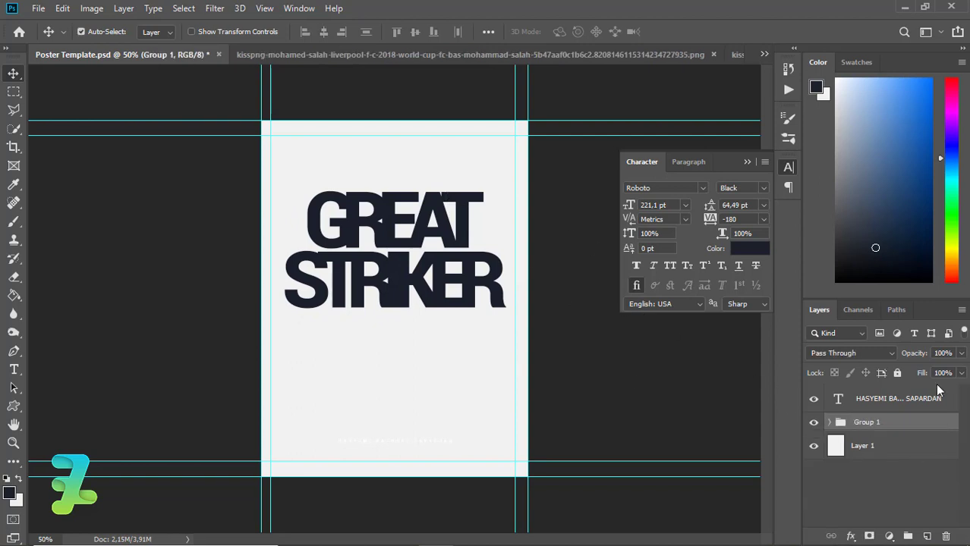
# Float the Salah image document in its own window.
pyautogui.click(559, 56)
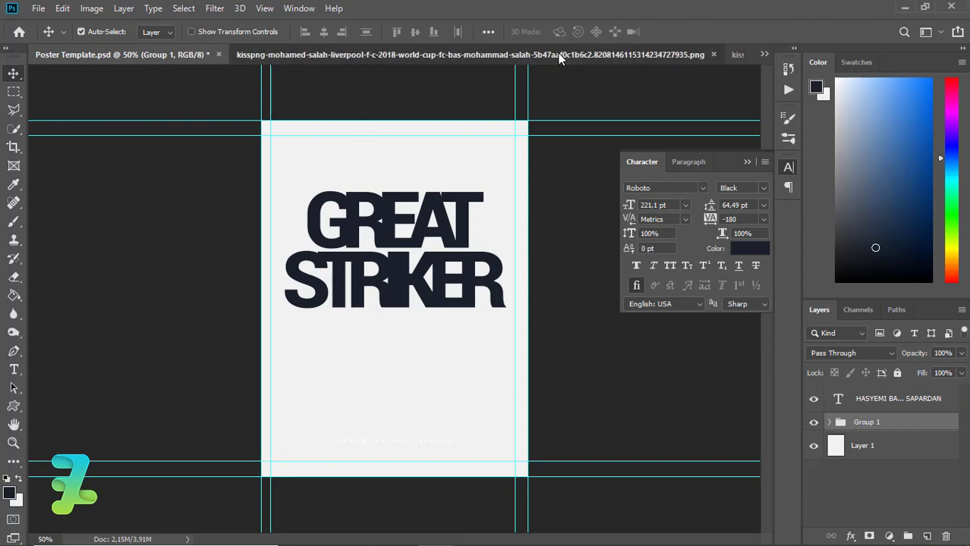
pyautogui.click(731, 59)
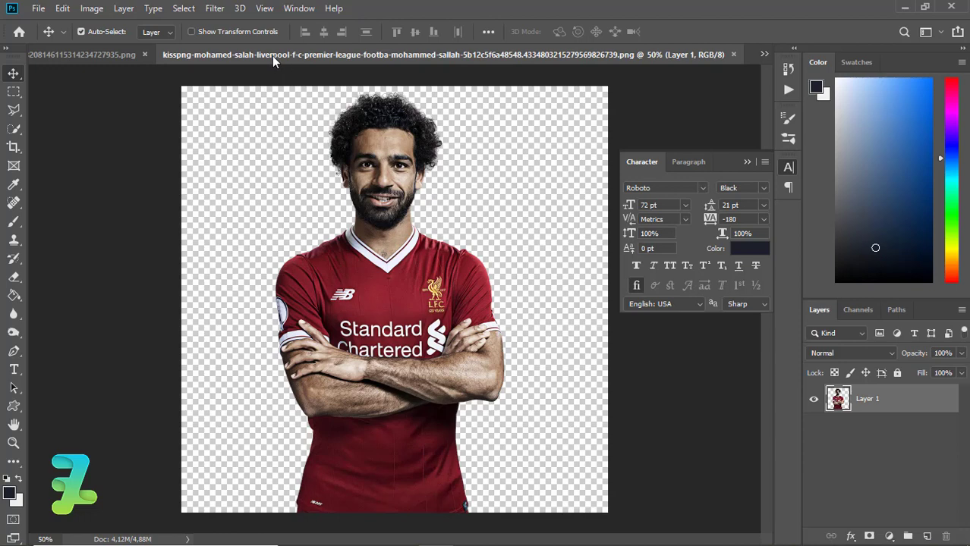
pyautogui.rightClick(275, 61)
pyautogui.click(299, 110)
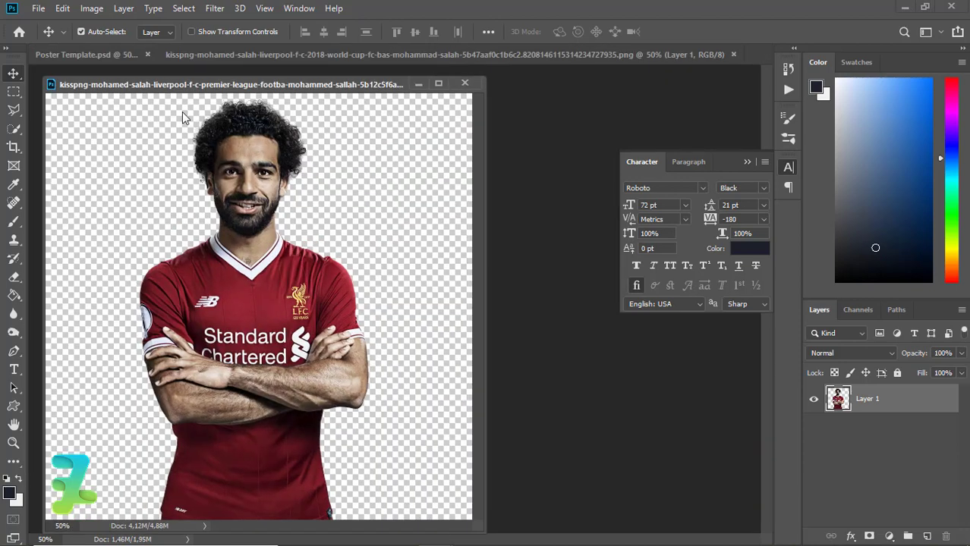
pyautogui.moveTo(160, 61); pyautogui.dragTo(94, 60)
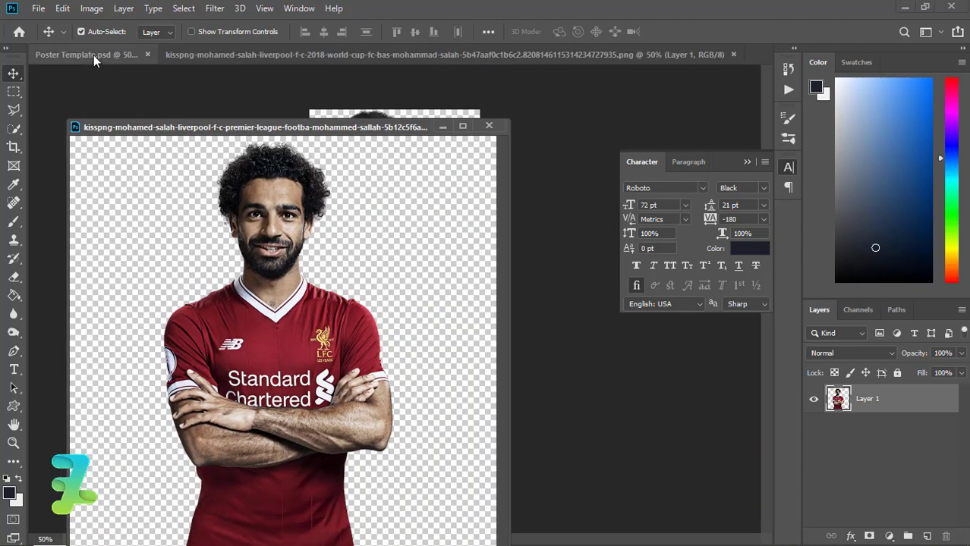
# Drag the Salah photo into the poster as Layer 2 and close the floating window.
pyautogui.click(88, 54)
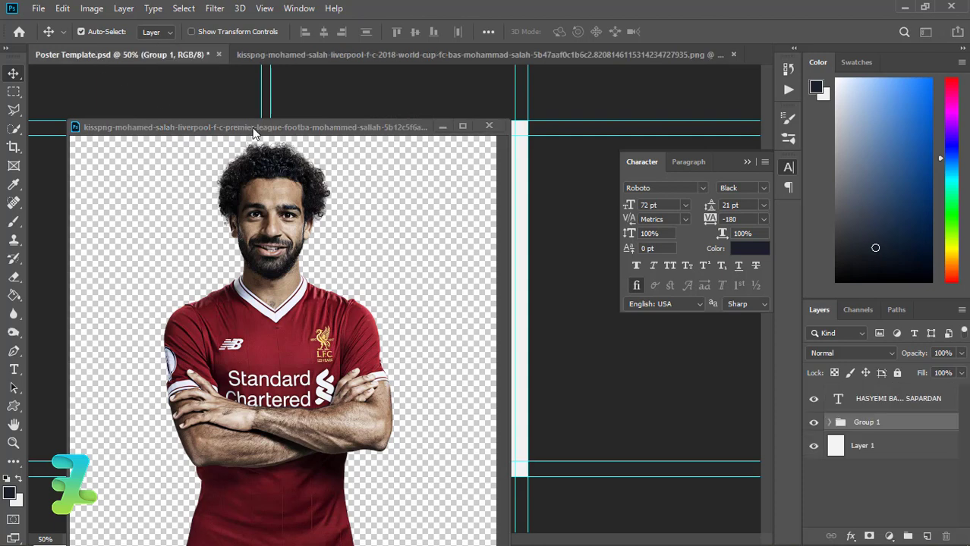
pyautogui.click(214, 133)
pyautogui.moveTo(227, 127); pyautogui.dragTo(176, 125)
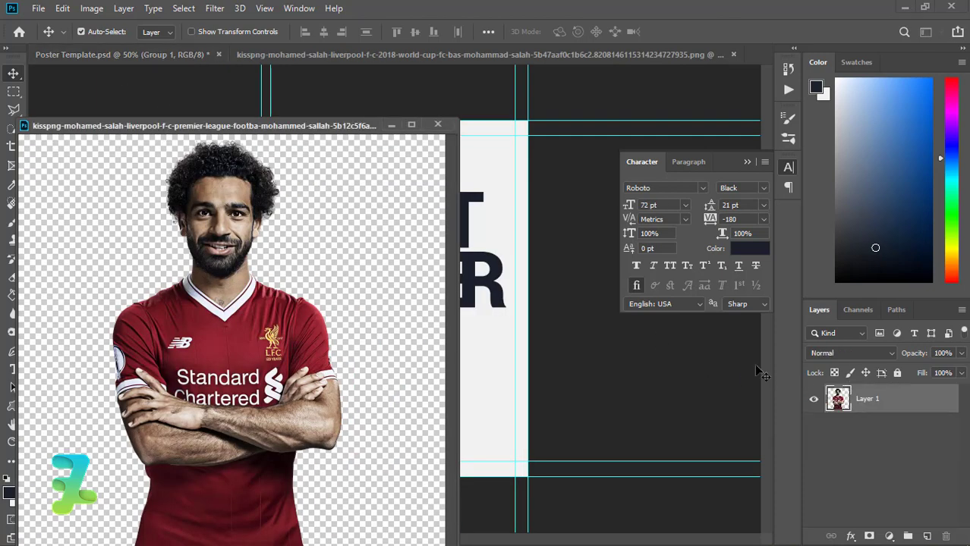
pyautogui.moveTo(850, 399); pyautogui.dragTo(484, 293)
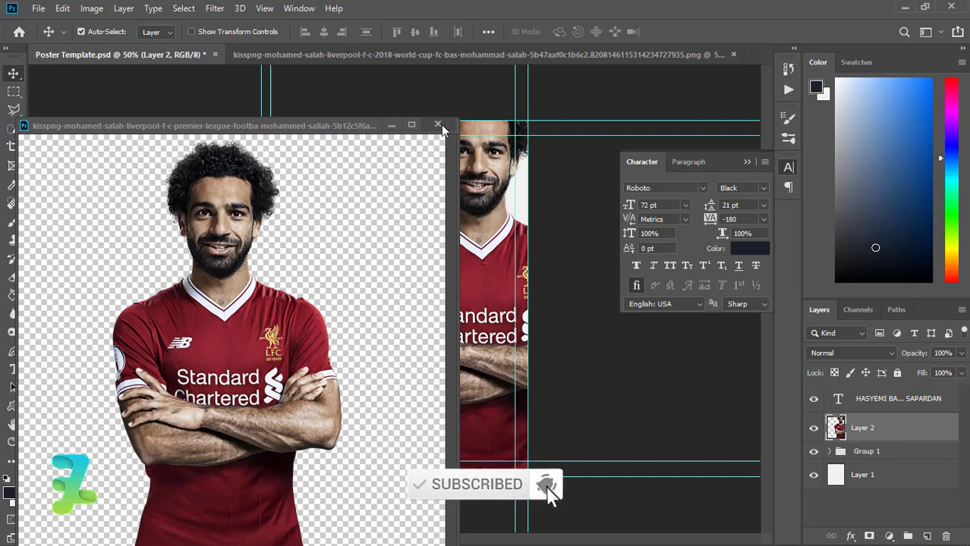
pyautogui.click(438, 125)
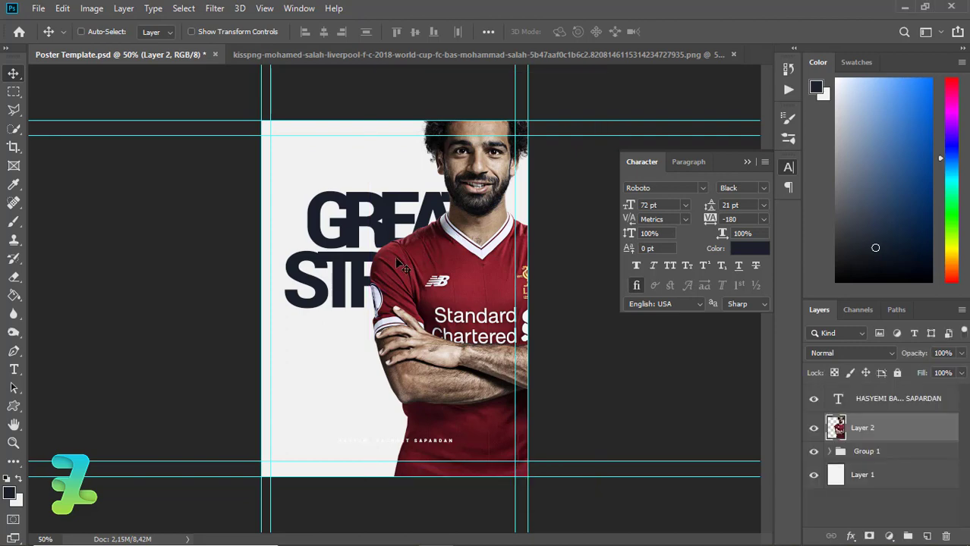
# Scale the player photo up to about 117% and centre it lower on the poster.
pyautogui.moveTo(465, 310)
pyautogui.mouseDown()
pyautogui.moveTo(391, 340)
pyautogui.moveTo(391, 366)
pyautogui.mouseUp()
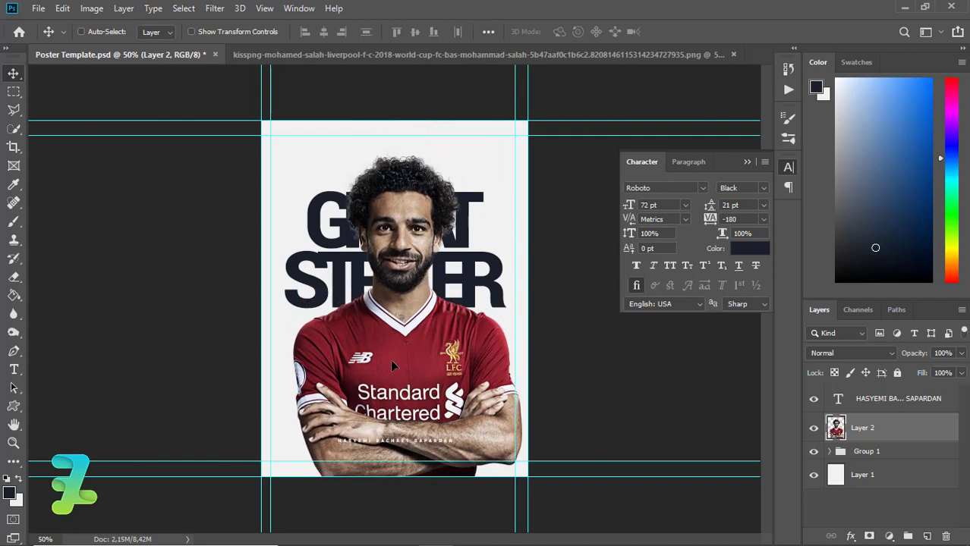
pyautogui.hotkey('ctrl', '-')
pyautogui.hotkey('ctrl', 't')
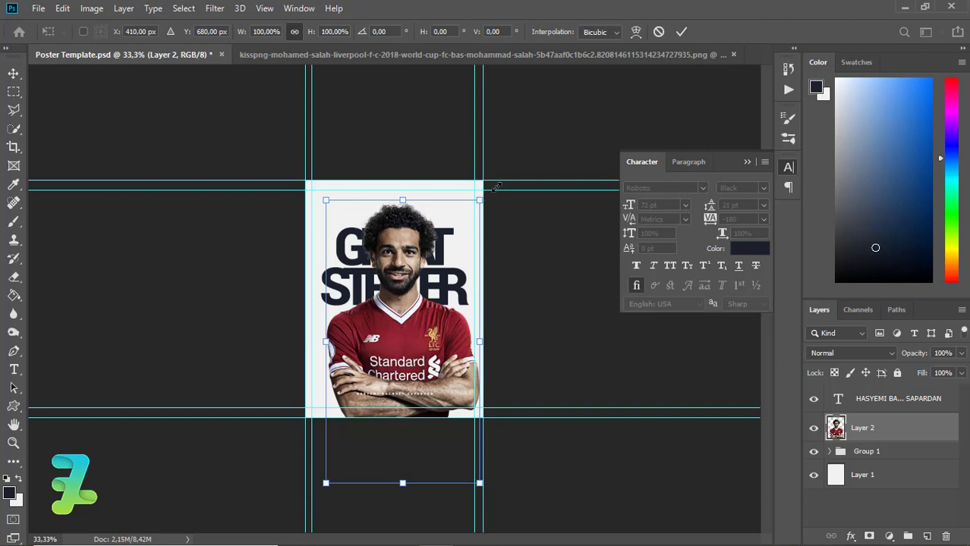
pyautogui.moveTo(497, 187); pyautogui.dragTo(509, 161)
pyautogui.moveTo(406, 253); pyautogui.dragTo(404, 271)
pyautogui.press('Return')
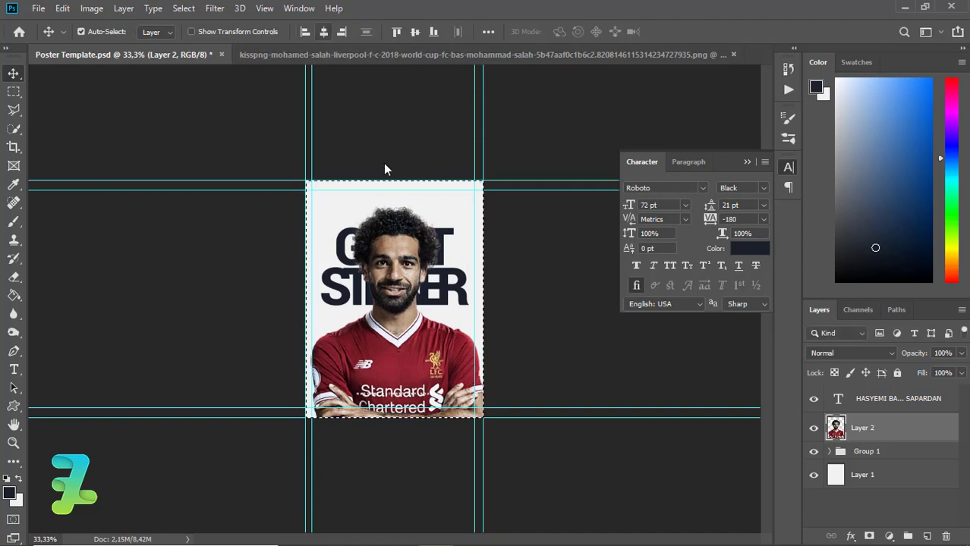
# Nudge the photo slightly right and down, then select it together with Group 1.
pyautogui.hotkey('ctrl', 'a')
pyautogui.hotkey('ctrl', 'd')
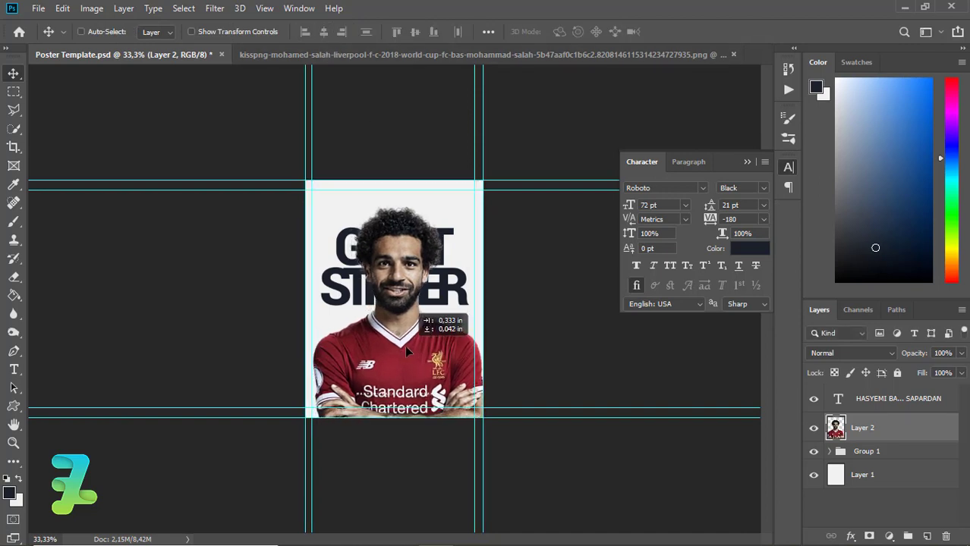
pyautogui.moveTo(409, 347); pyautogui.dragTo(412, 347)
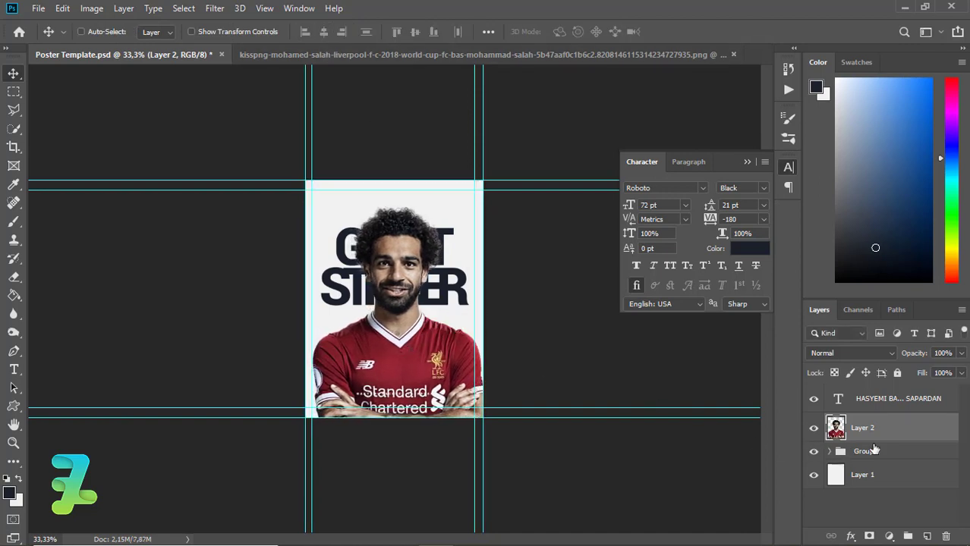
pyautogui.press('ctrl')
pyautogui.keyDown('ctrl'); pyautogui.click(903, 457); pyautogui.keyUp('ctrl')
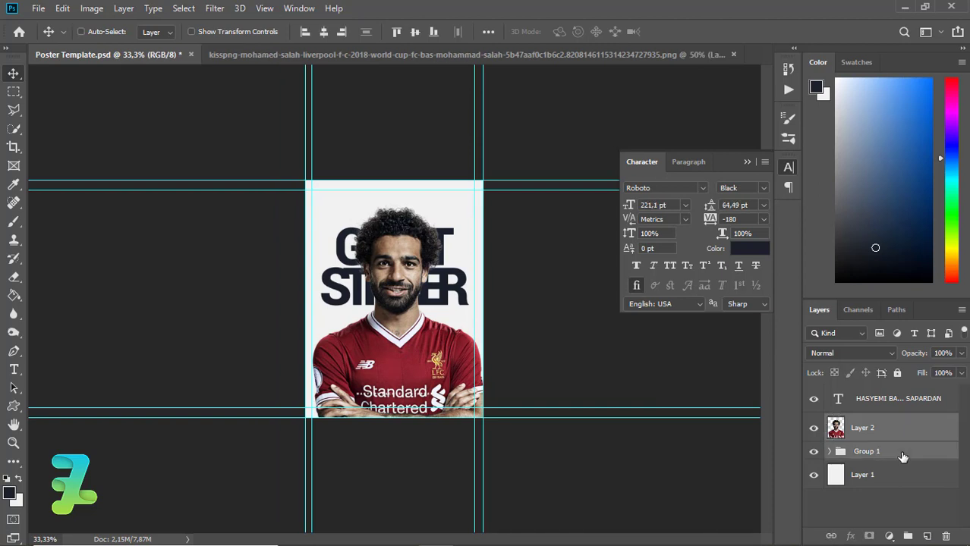
# Convert the headline Group 1 into a smart object.
pyautogui.click(902, 455)
pyautogui.rightClick(903, 455)
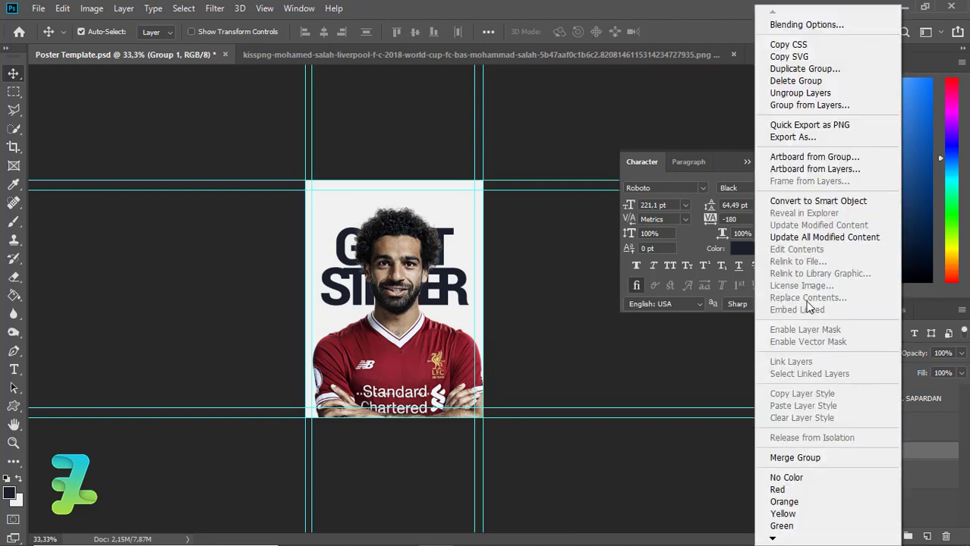
pyautogui.click(790, 202)
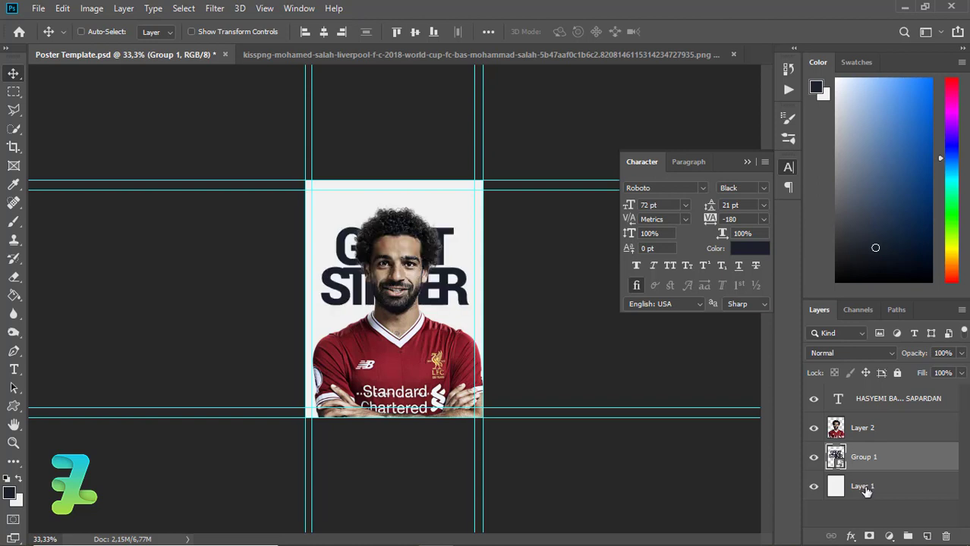
# Mask the Salah portrait to the GREAT STRIKER letter shapes.
pyautogui.click(865, 430)
pyautogui.click(869, 536)
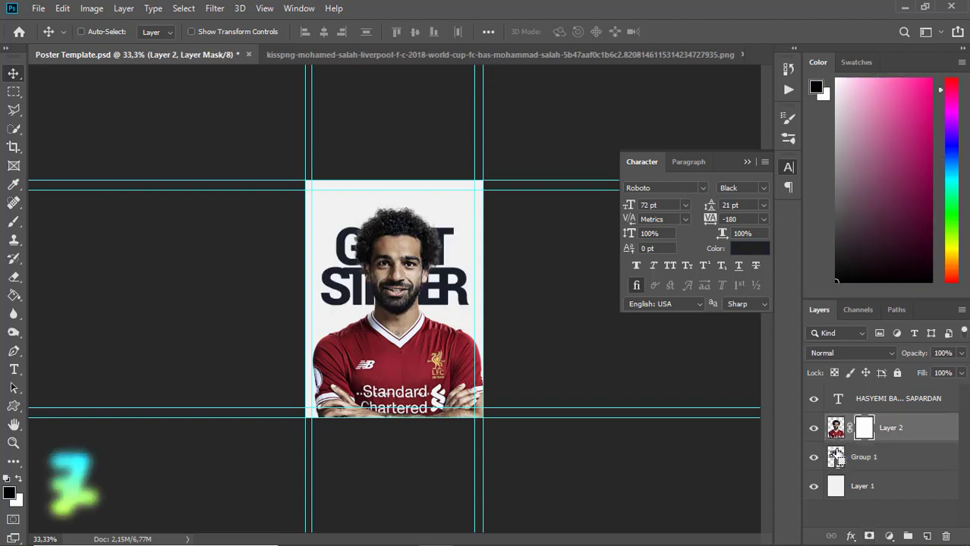
pyautogui.keyDown('ctrl'); pyautogui.click(836, 457); pyautogui.keyUp('ctrl')
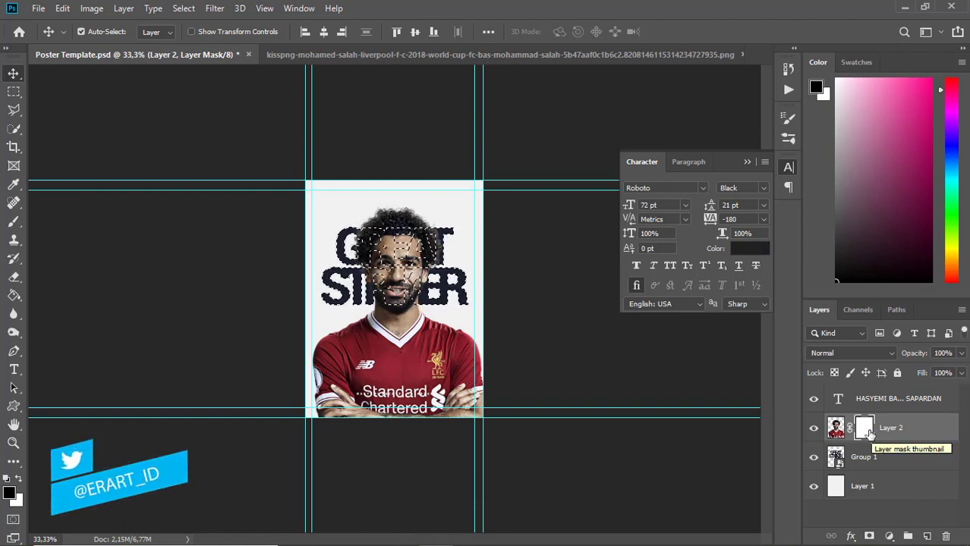
pyautogui.press('b')
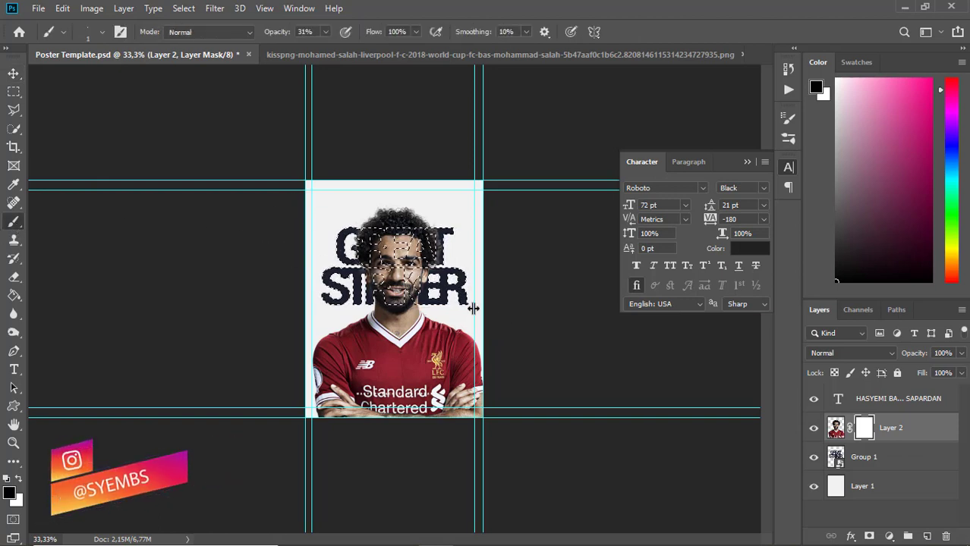
pyautogui.hotkey('ctrl', 'alt', 'z')
pyautogui.hotkey('ctrl', 'alt', 'z')
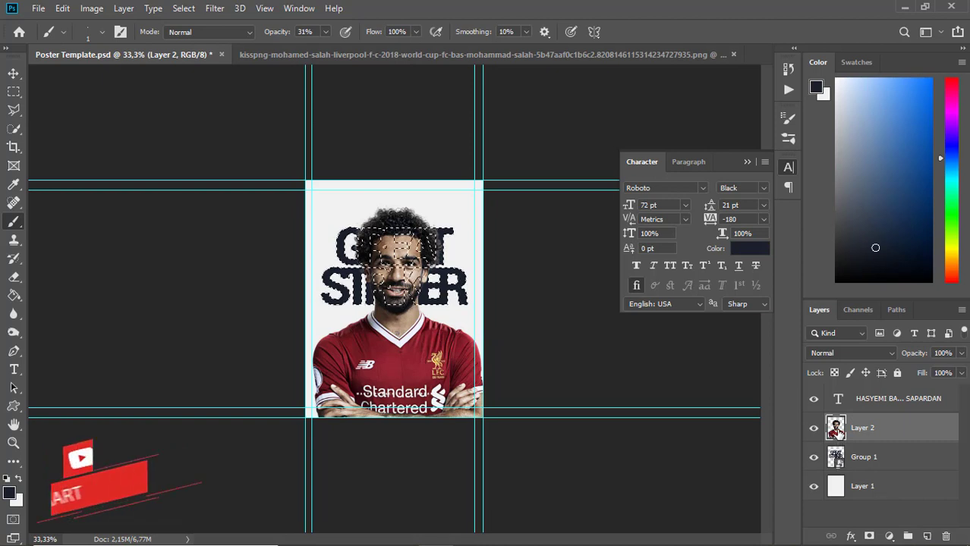
pyautogui.click(869, 537)
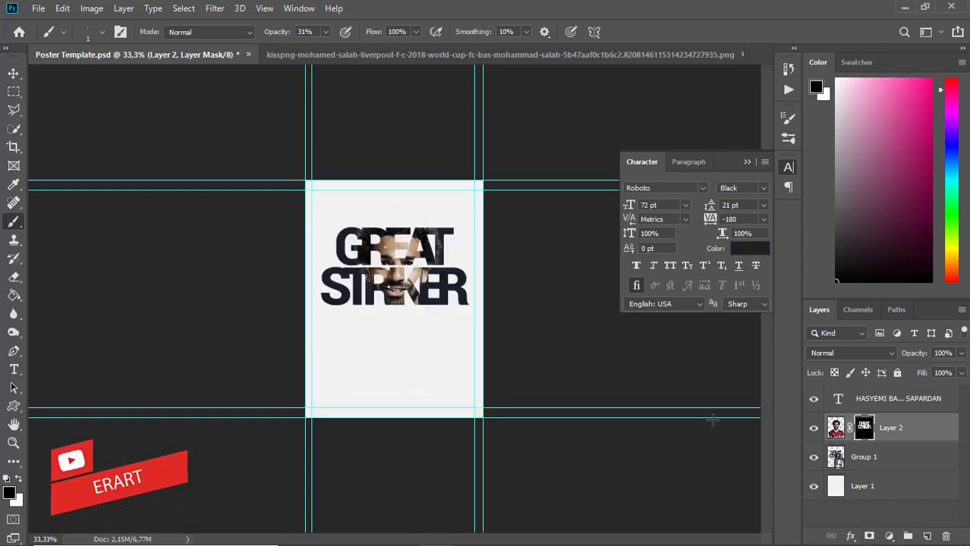
pyautogui.hotkey('ctrl', '+')
pyautogui.hotkey('ctrl', '+')
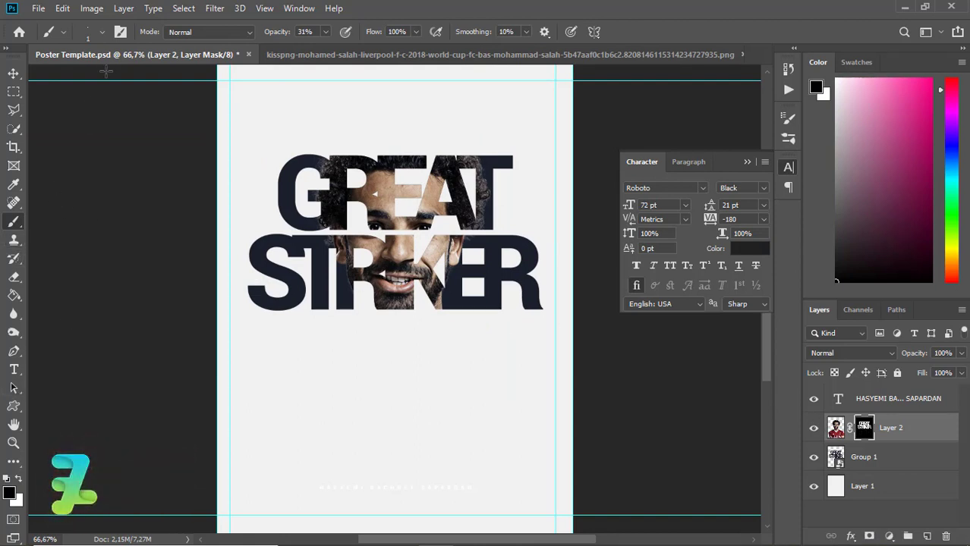
# Set up a large white brush at 100% opacity for painting the mask.
pyautogui.click(102, 31)
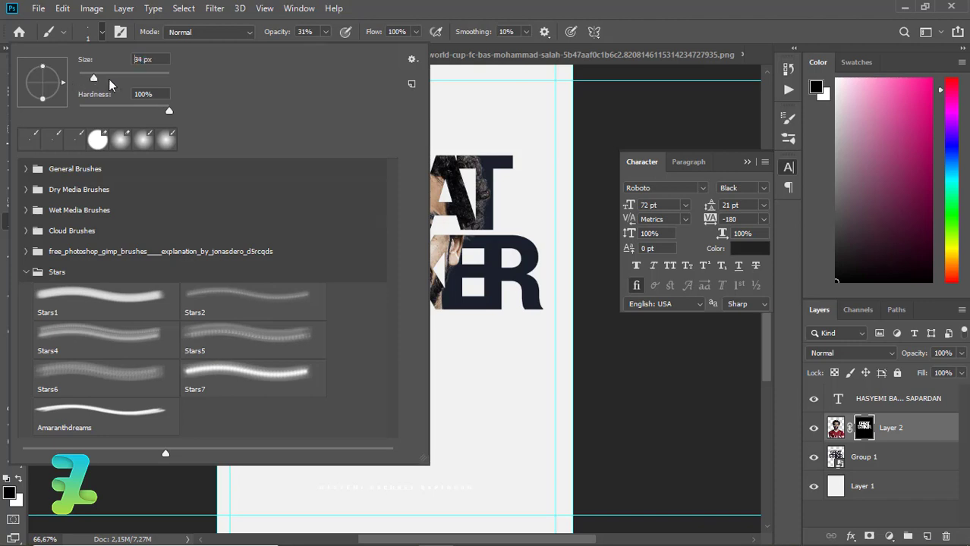
pyautogui.click(88, 30)
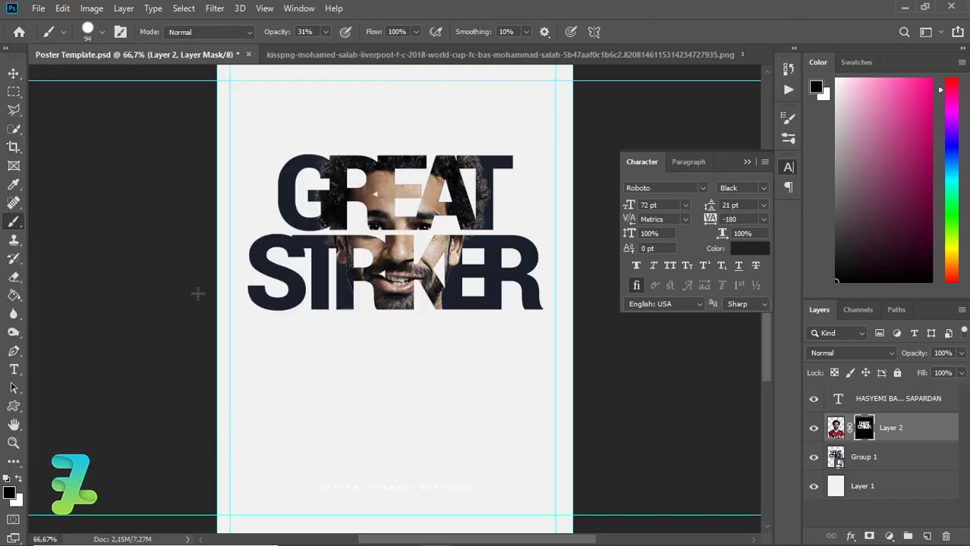
pyautogui.click(18, 479)
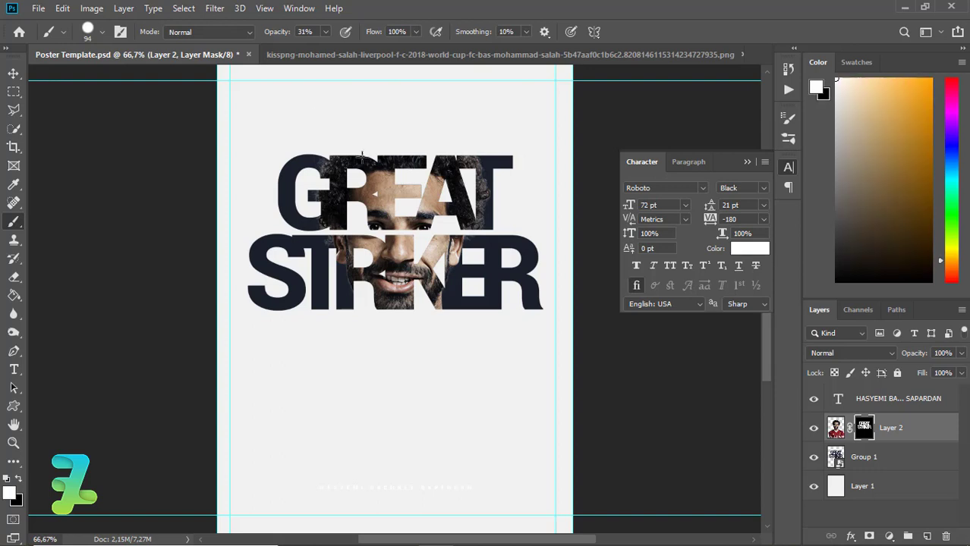
pyautogui.press(']')
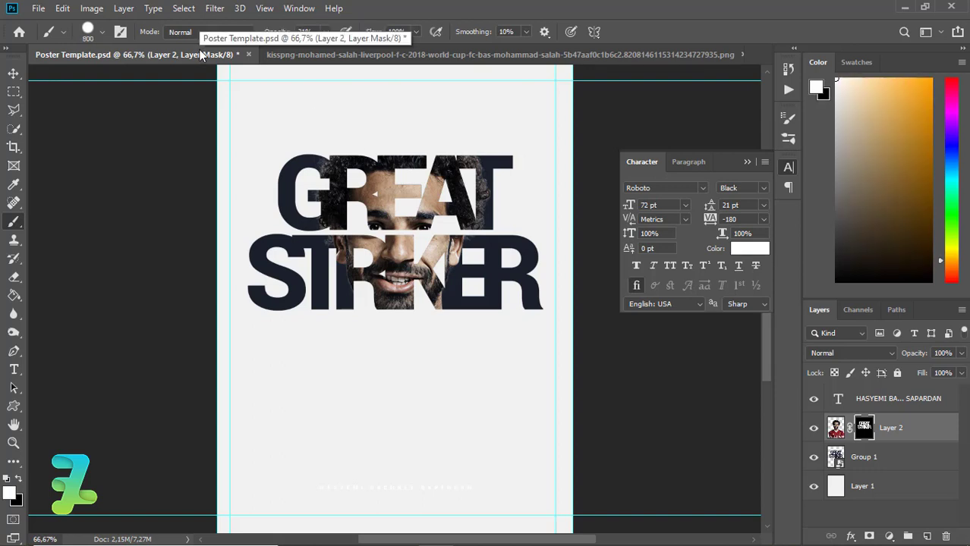
pyautogui.click(375, 157)
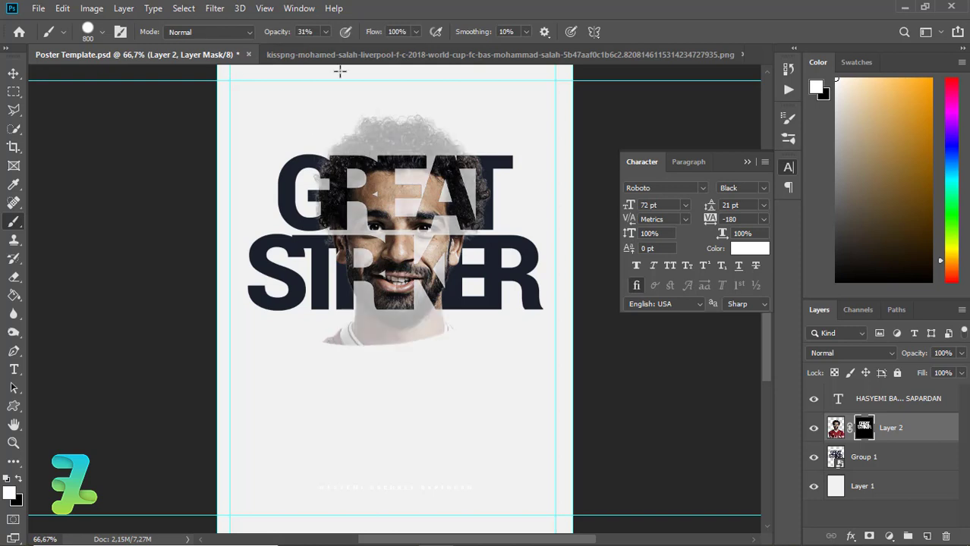
pyautogui.hotkey('ctrl', 'z')
pyautogui.click(325, 32)
pyautogui.click(371, 116)
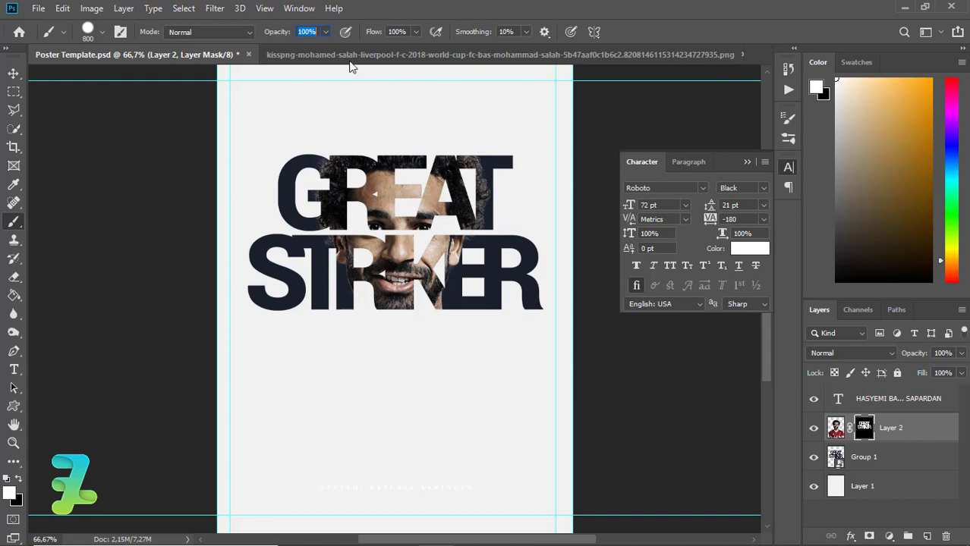
pyautogui.click(325, 32)
pyautogui.click(368, 135)
# Paint Salah's curly hair back in above the GREAT letters.
pyautogui.moveTo(355, 145); pyautogui.dragTo(462, 146)
pyautogui.hotkey('ctrl', 'z')
pyautogui.moveTo(434, 135); pyautogui.dragTo(351, 132)
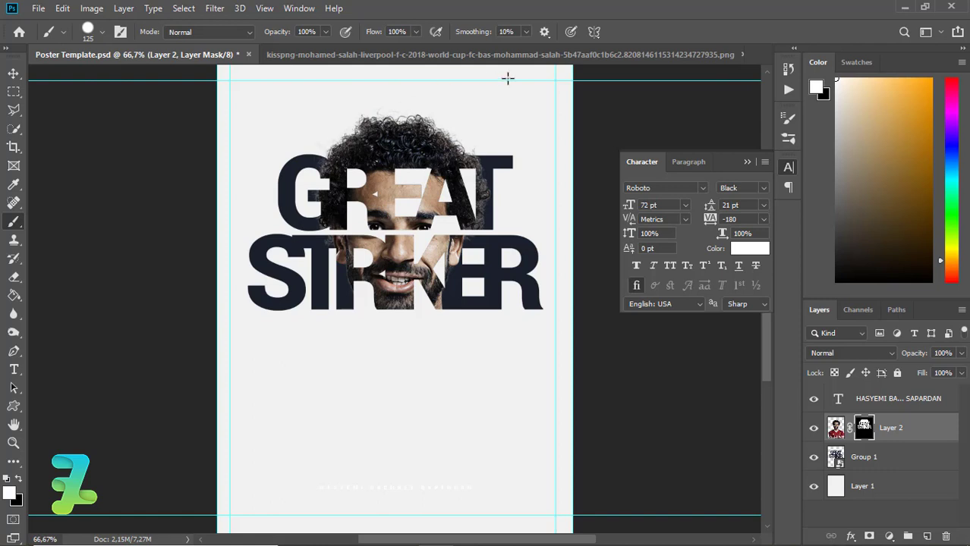
pyautogui.click(13, 73)
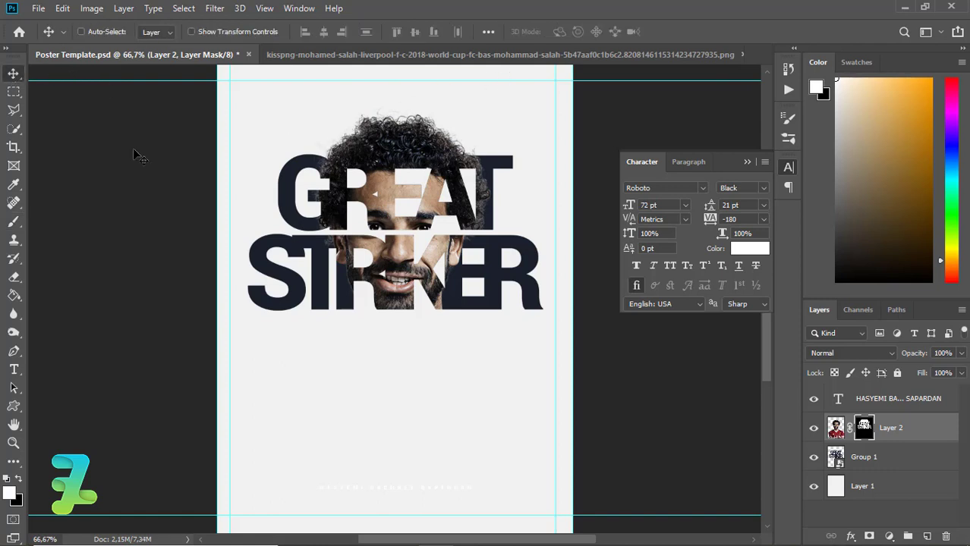
pyautogui.hotkey('ctrl', '-')
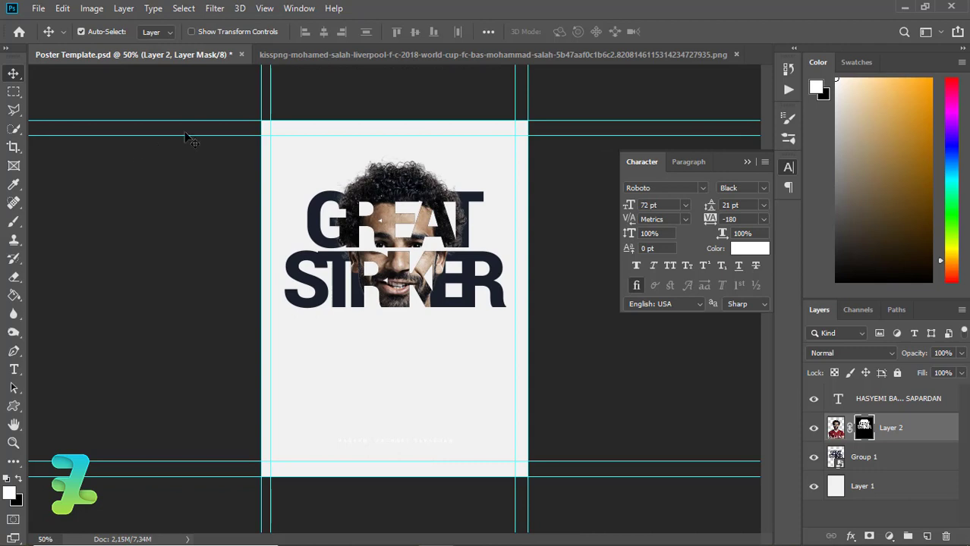
# Float the player PNG document in its own window.
pyautogui.click(894, 534)
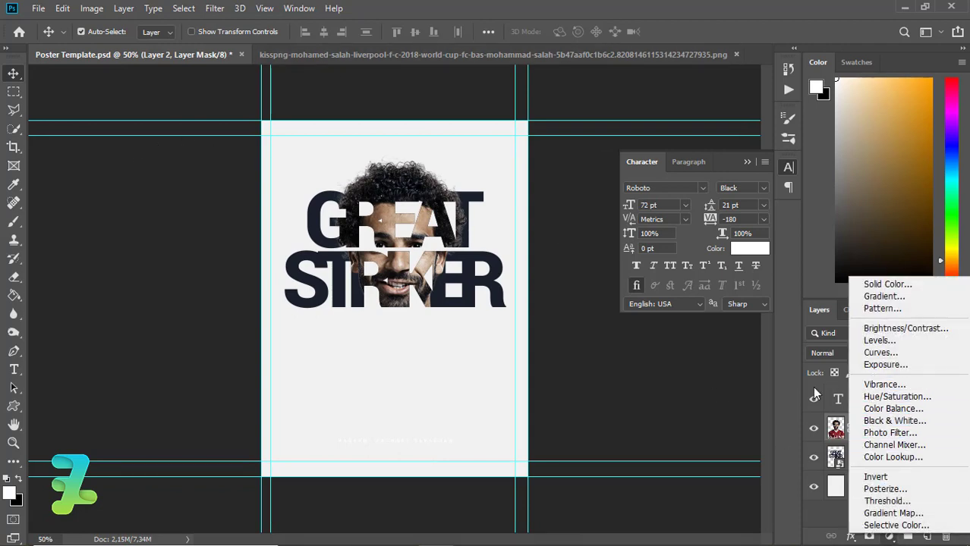
pyautogui.click(358, 57)
pyautogui.click(358, 57)
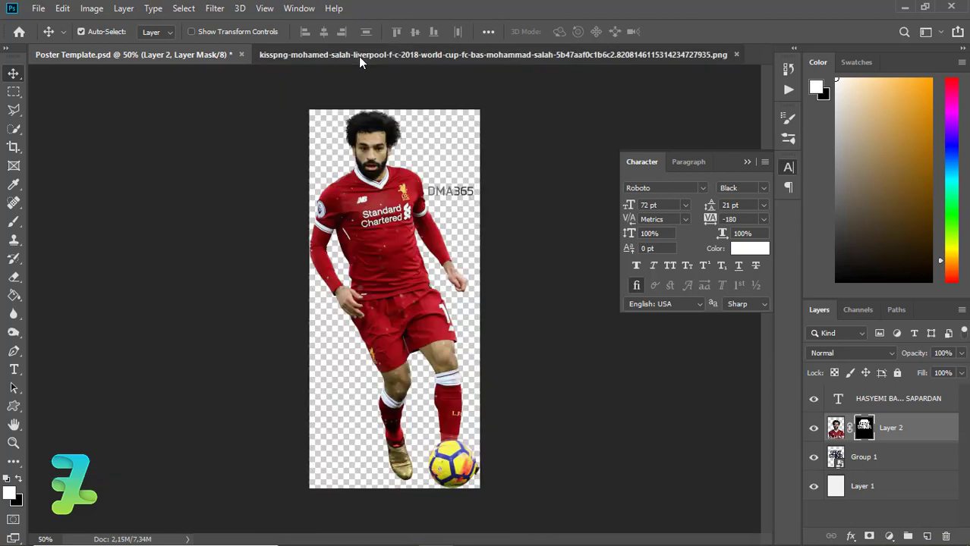
pyautogui.rightClick(358, 57)
pyautogui.click(391, 112)
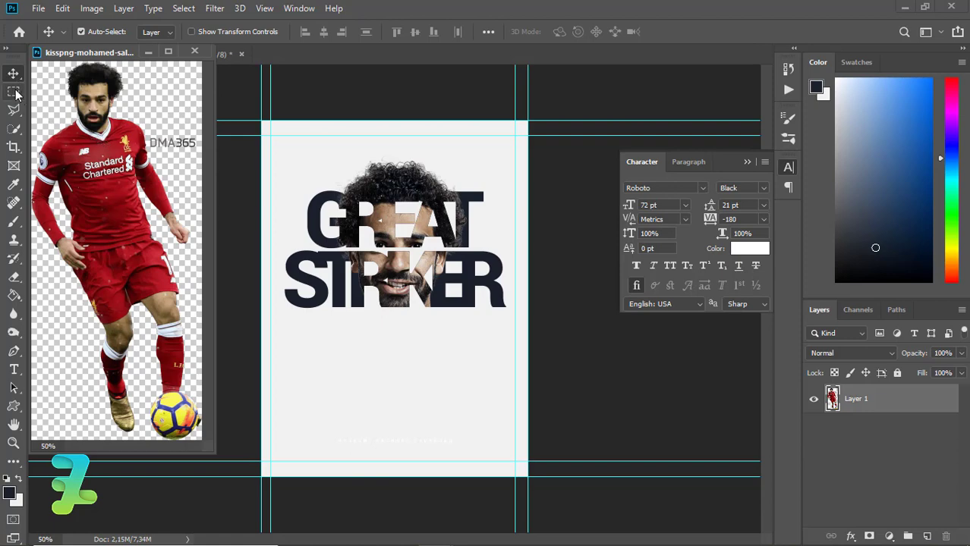
# Erase the DMA365 watermark and drag the player figure into the poster.
pyautogui.click(14, 91)
pyautogui.moveTo(149, 134); pyautogui.dragTo(198, 153)
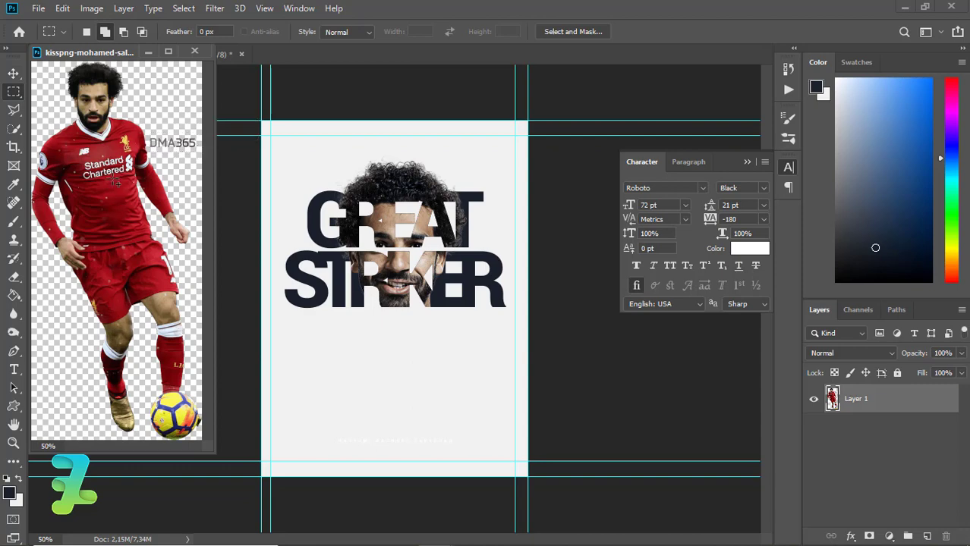
pyautogui.click(12, 279)
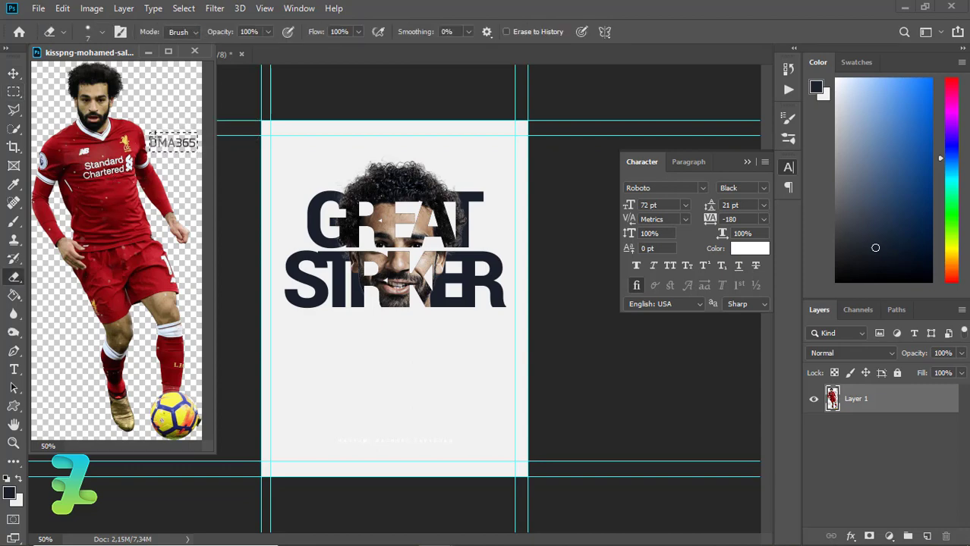
pyautogui.press(']')
pyautogui.press(']')
pyautogui.press(']')
pyautogui.moveTo(154, 140); pyautogui.dragTo(156, 142)
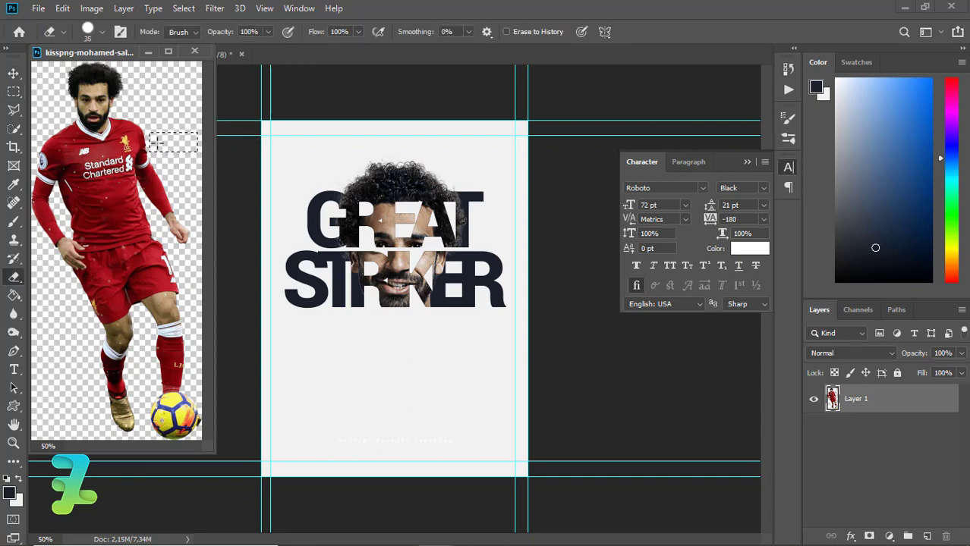
pyautogui.hotkey('ctrl', 'd')
pyautogui.click(12, 74)
pyautogui.moveTo(106, 212)
pyautogui.mouseDown()
pyautogui.moveTo(384, 257)
pyautogui.moveTo(408, 318)
pyautogui.mouseUp()
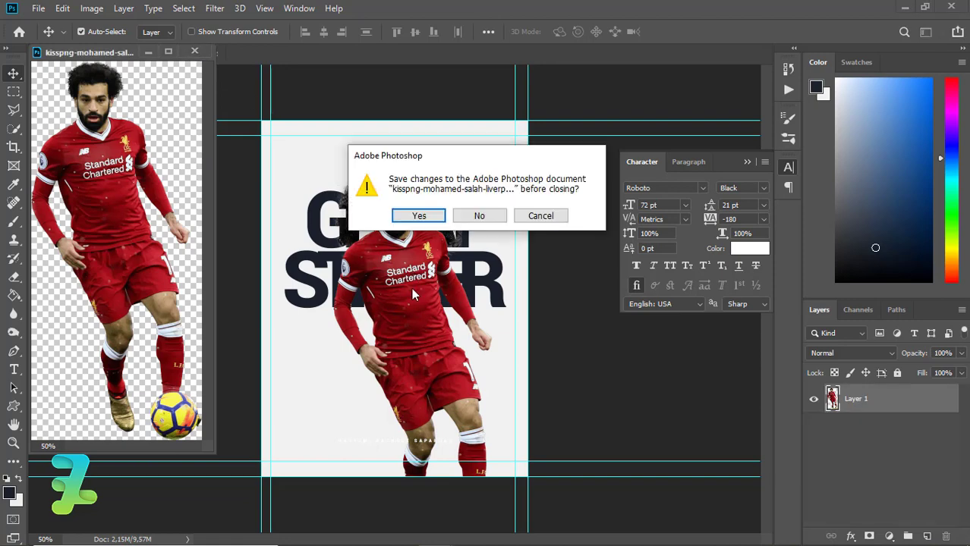
# Close the player PNG unsaved, then reposition and shrink the figure to about 62%.
pyautogui.click(466, 220)
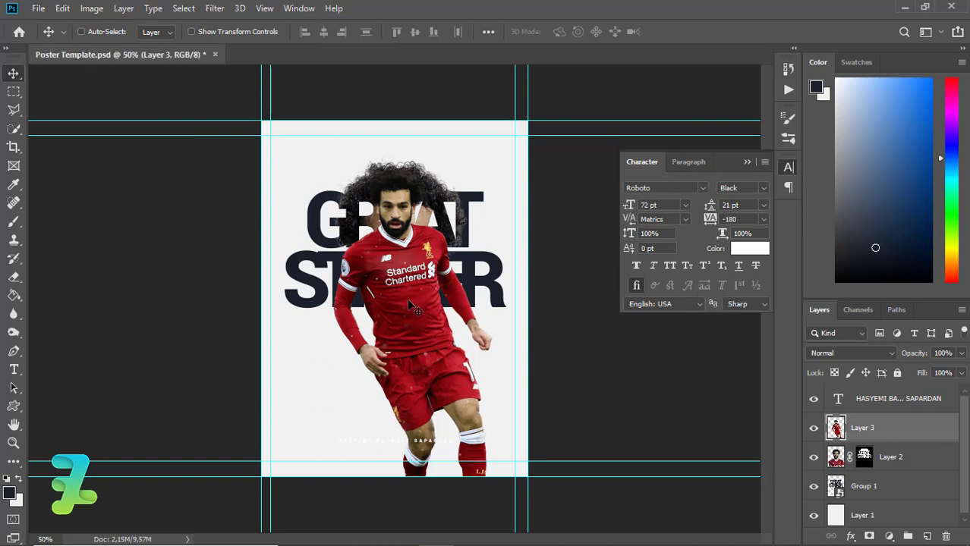
pyautogui.moveTo(406, 298); pyautogui.dragTo(375, 271)
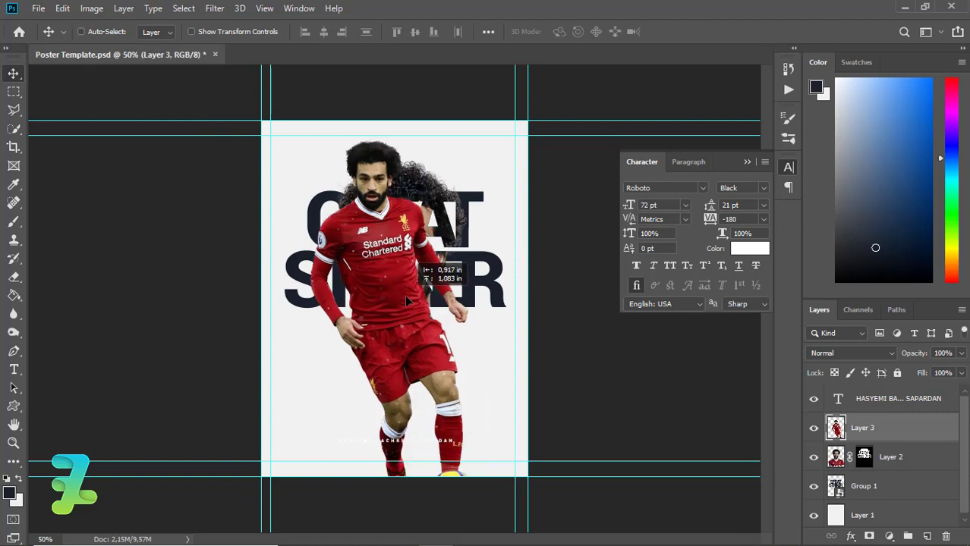
pyautogui.hotkey('ctrl', 't')
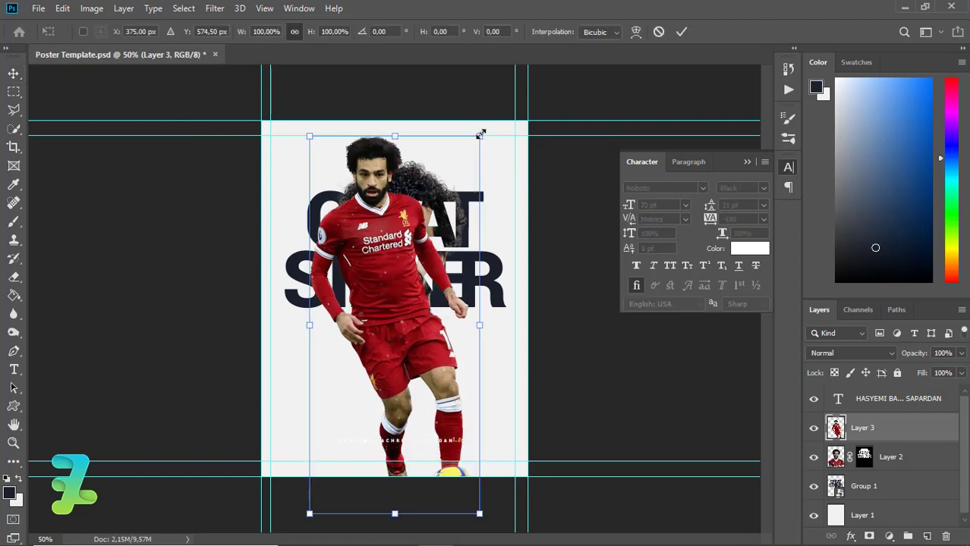
pyautogui.moveTo(463, 157); pyautogui.dragTo(413, 204)
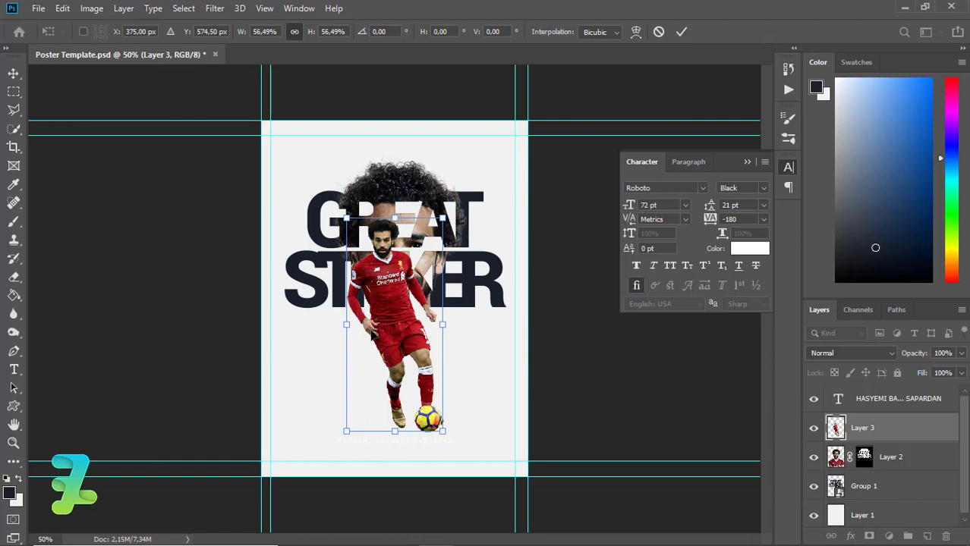
pyautogui.moveTo(390, 331); pyautogui.dragTo(387, 328)
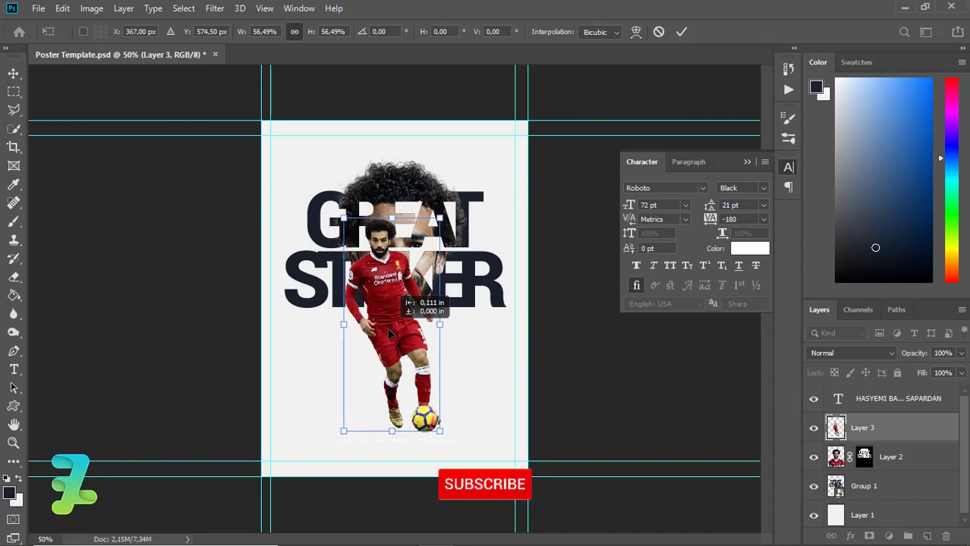
pyautogui.press('Left')
pyautogui.press('Left')
pyautogui.press('Left')
pyautogui.press('Up')
pyautogui.press('Up')
pyautogui.press('Up')
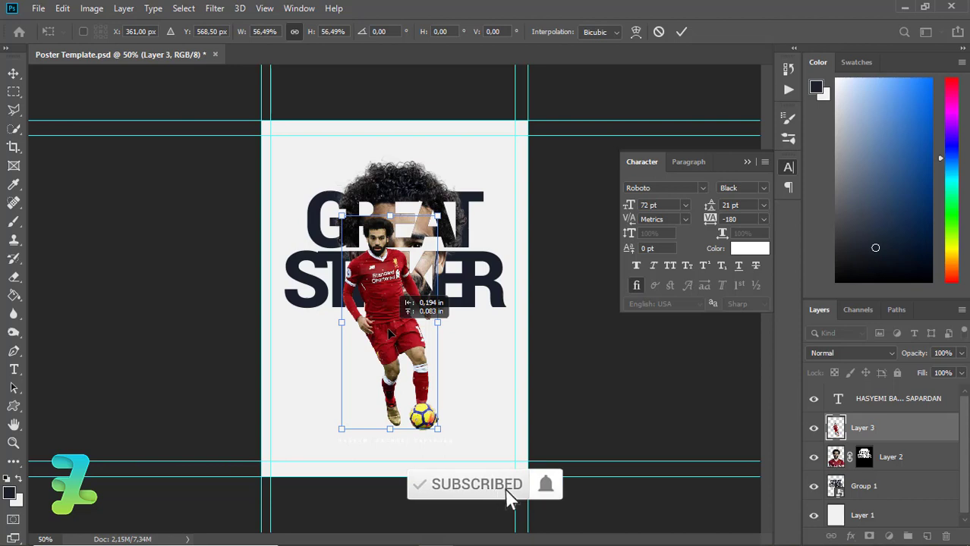
# Shrink the player further to about 49%, commit, and duplicate the player layer.
pyautogui.moveTo(387, 328); pyautogui.dragTo(388, 326)
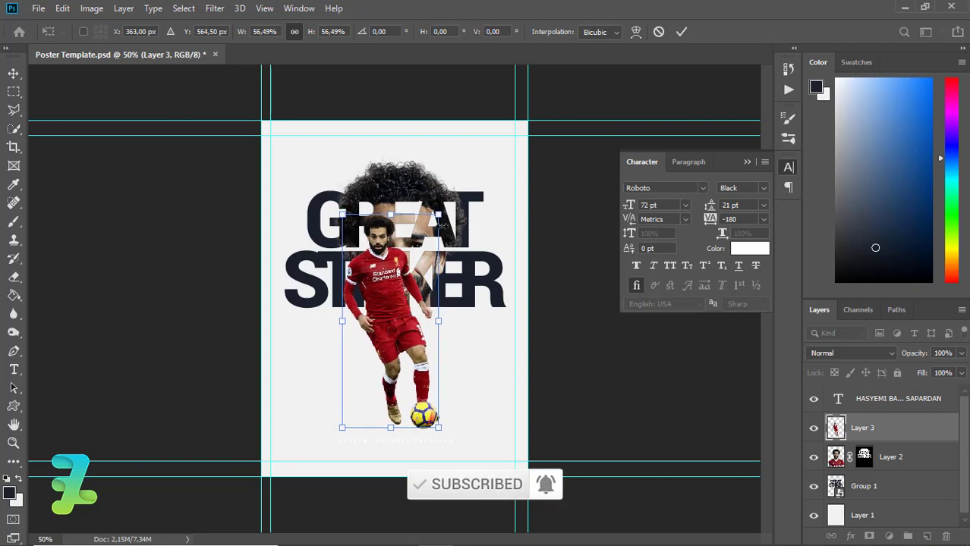
pyautogui.moveTo(440, 220); pyautogui.dragTo(433, 231)
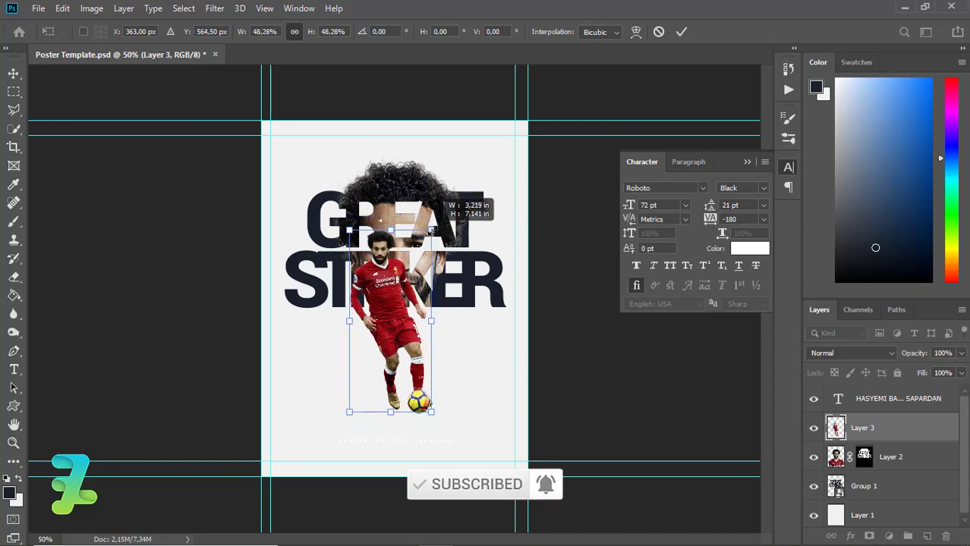
pyautogui.moveTo(372, 314)
pyautogui.mouseDown()
pyautogui.moveTo(385, 313)
pyautogui.moveTo(375, 305)
pyautogui.mouseUp()
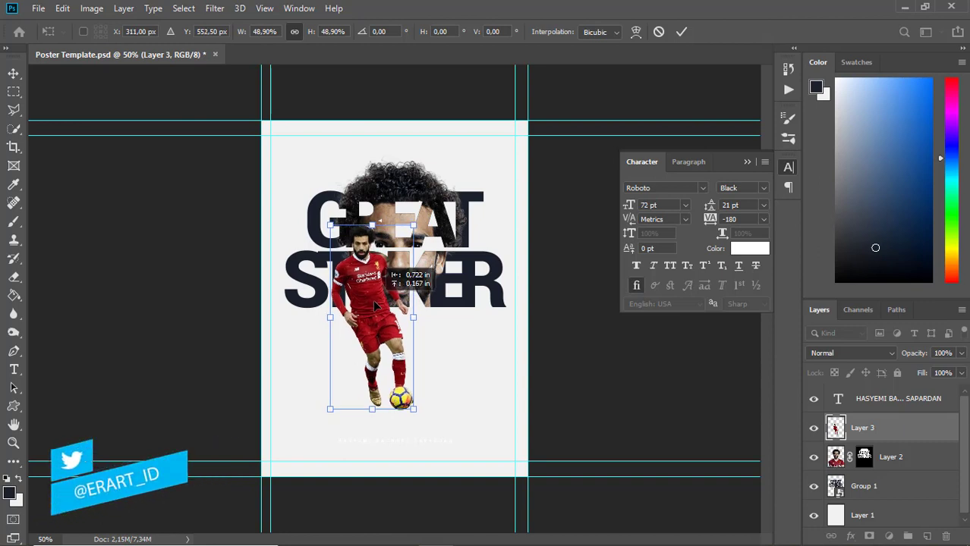
pyautogui.press('Return')
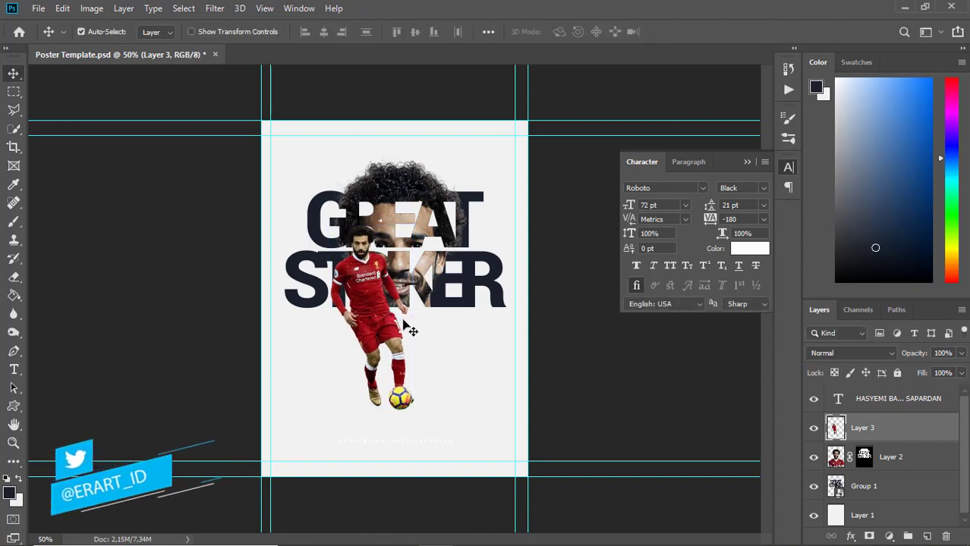
pyautogui.hotkey('ctrl', 'j')
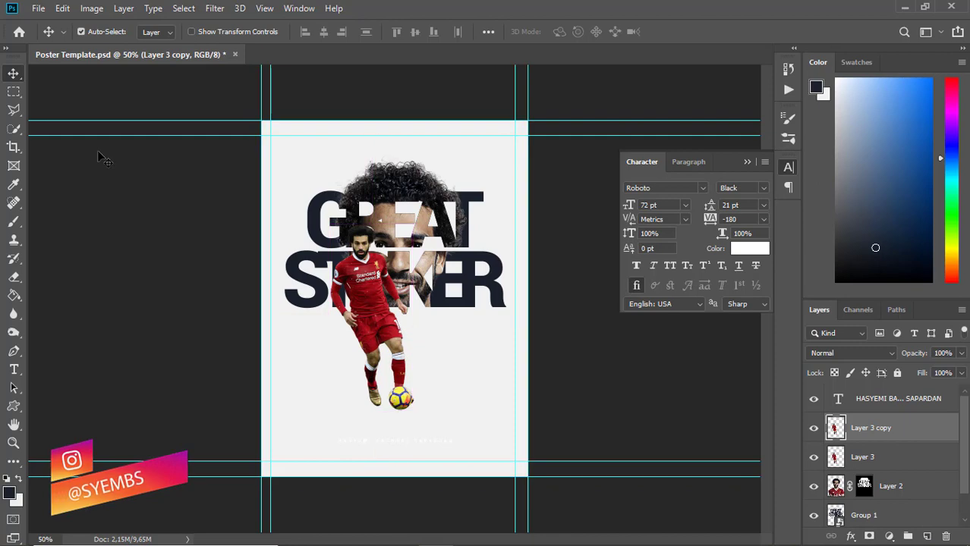
# Flip the player copy vertically and place it beneath his feet.
pyautogui.click(62, 9)
pyautogui.moveTo(108, 333)
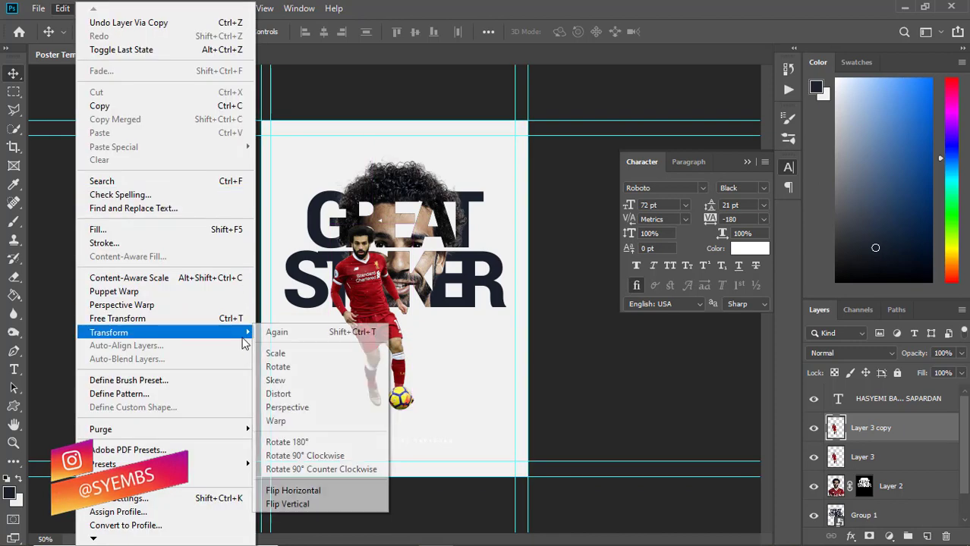
pyautogui.click(376, 374)
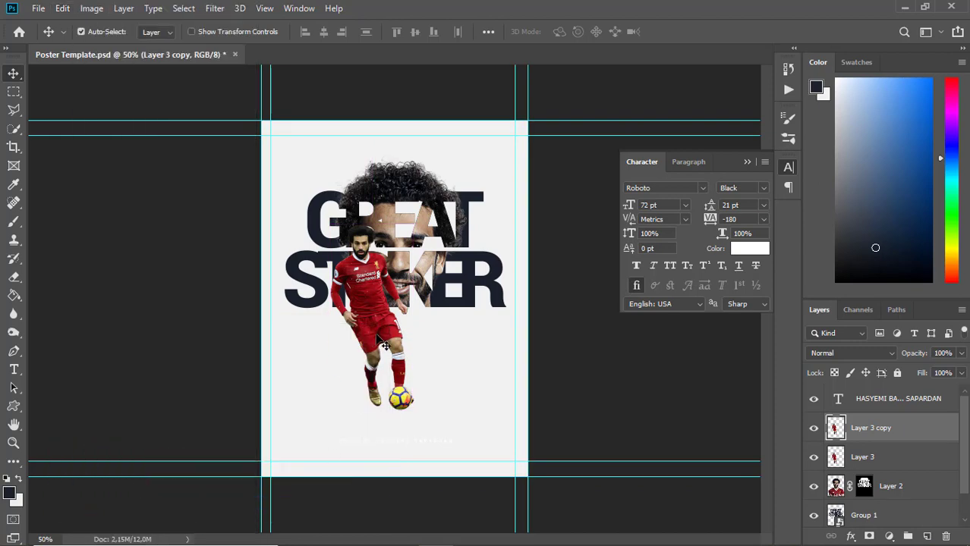
pyautogui.moveTo(385, 345); pyautogui.dragTo(375, 511)
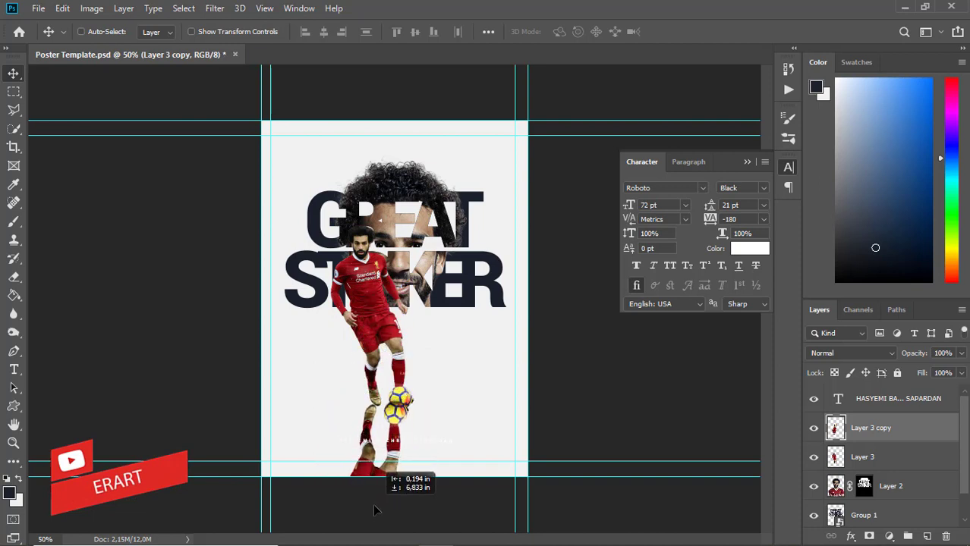
pyautogui.moveTo(374, 511); pyautogui.dragTo(379, 507)
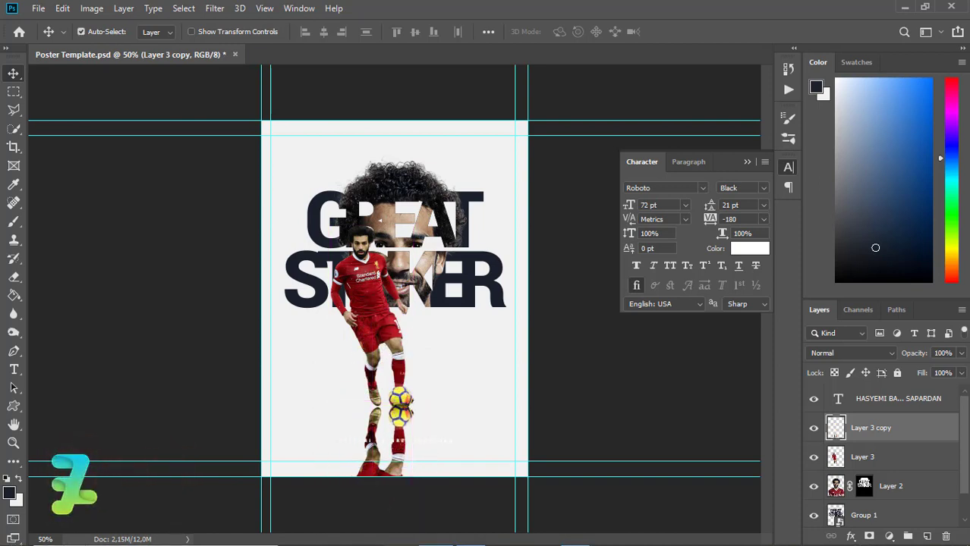
pyautogui.press('Down')
pyautogui.press('Down')
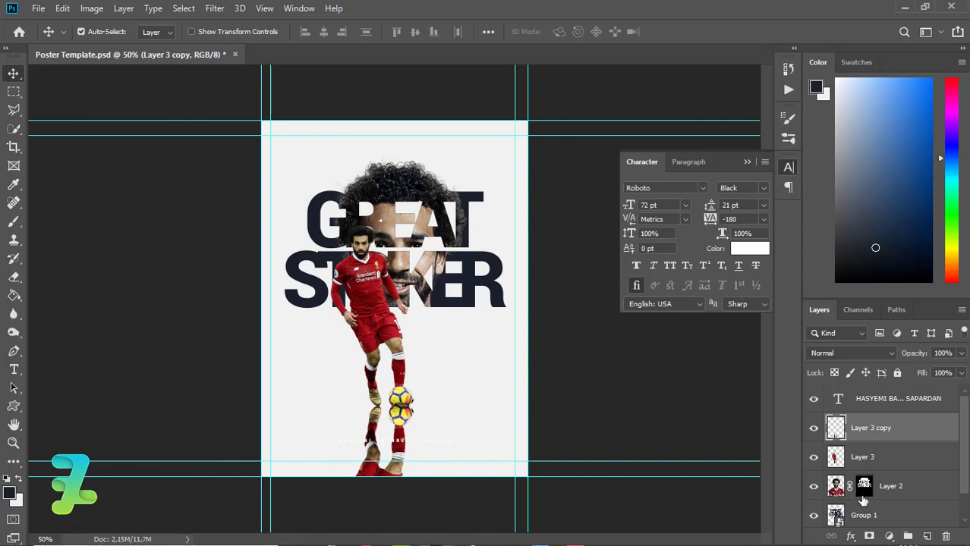
# Add a layer mask and fade the reflection out with a black brush at 60% opacity.
pyautogui.click(869, 537)
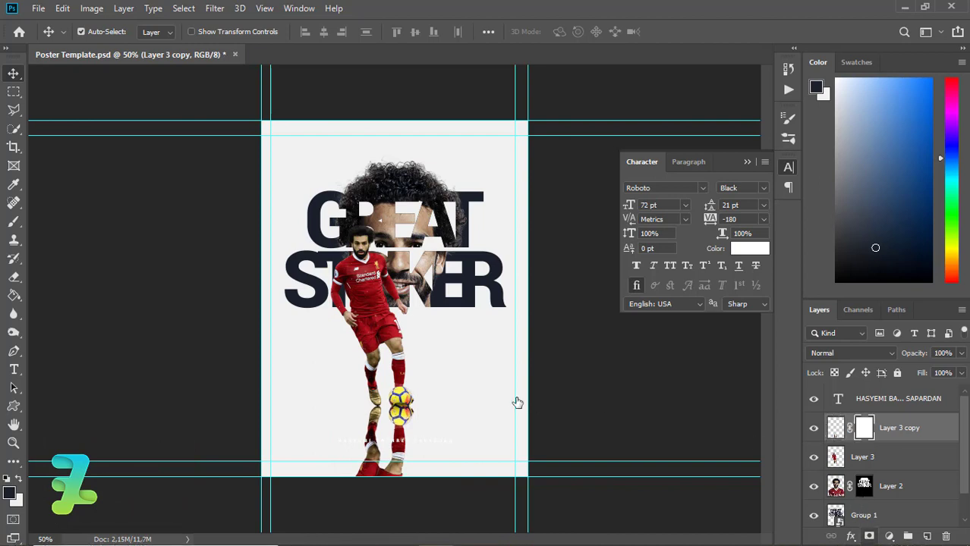
pyautogui.click(14, 220)
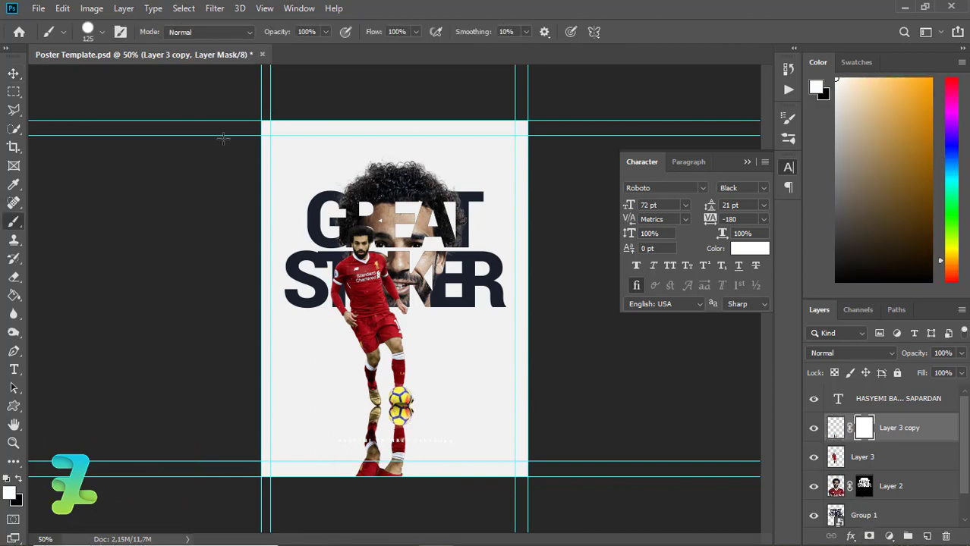
pyautogui.click(103, 33)
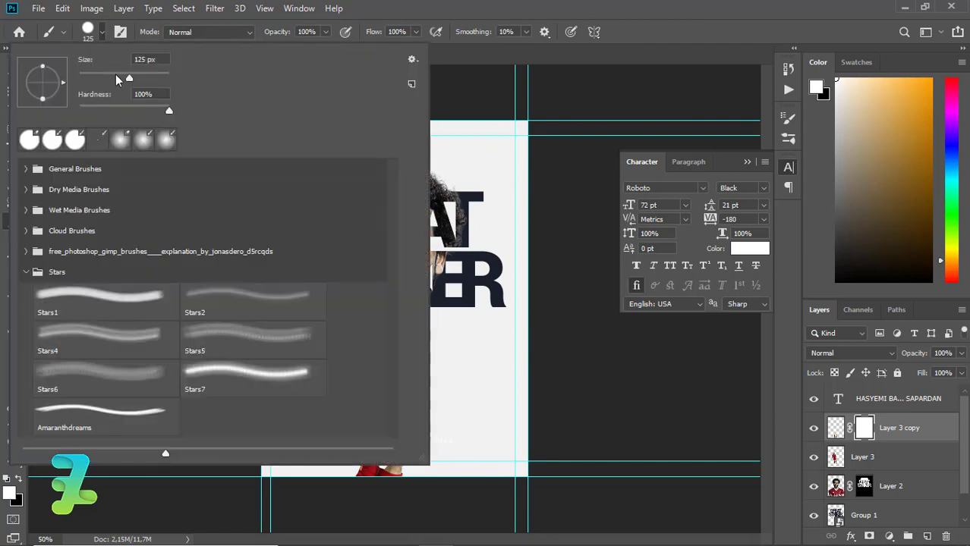
pyautogui.click(106, 34)
pyautogui.click(18, 480)
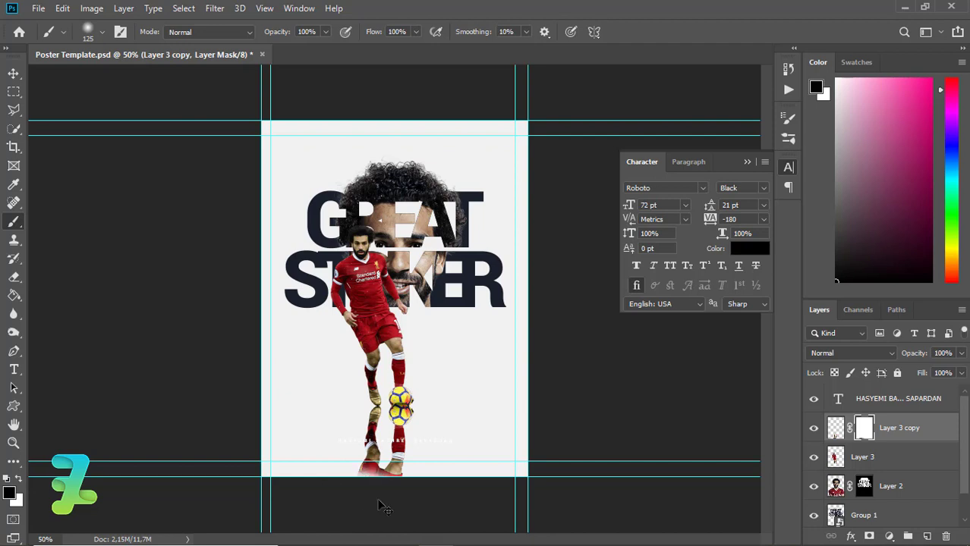
pyautogui.click(325, 32)
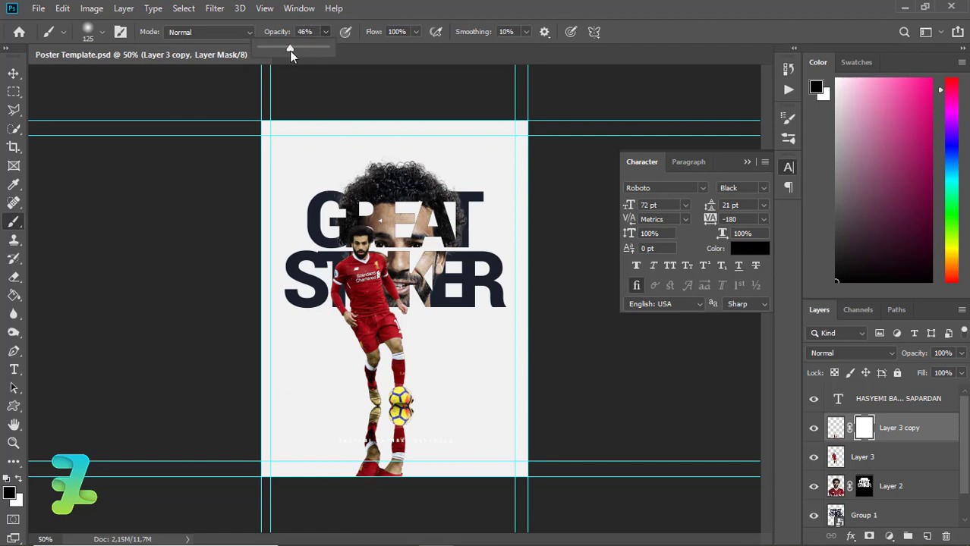
pyautogui.click(342, 110)
pyautogui.moveTo(424, 520)
pyautogui.mouseDown()
pyautogui.moveTo(335, 496)
pyautogui.moveTo(383, 492)
pyautogui.moveTo(345, 494)
pyautogui.moveTo(372, 460)
pyautogui.moveTo(356, 469)
pyautogui.moveTo(385, 462)
pyautogui.moveTo(368, 432)
pyautogui.moveTo(420, 459)
pyautogui.moveTo(398, 485)
pyautogui.moveTo(368, 483)
pyautogui.moveTo(428, 466)
pyautogui.moveTo(359, 466)
pyautogui.moveTo(342, 452)
pyautogui.mouseUp()
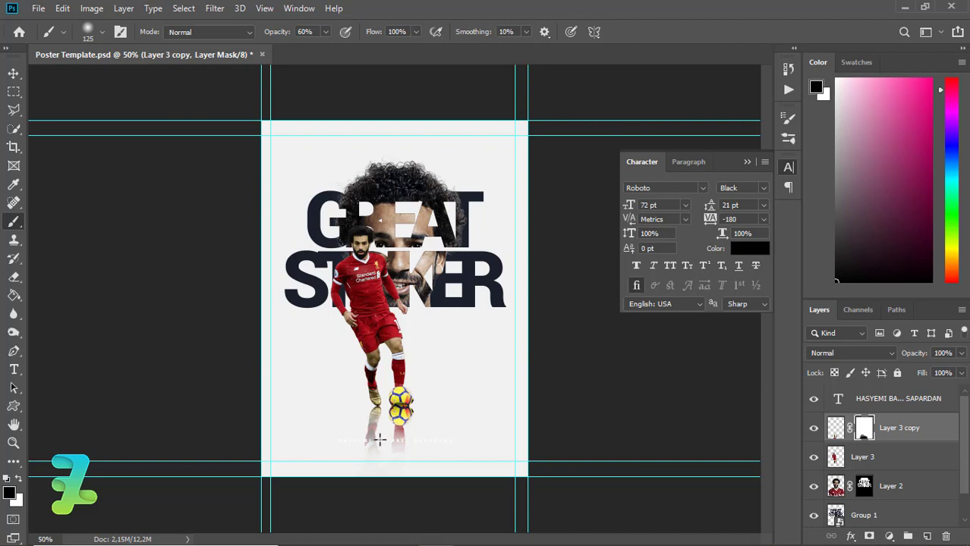
pyautogui.click(14, 74)
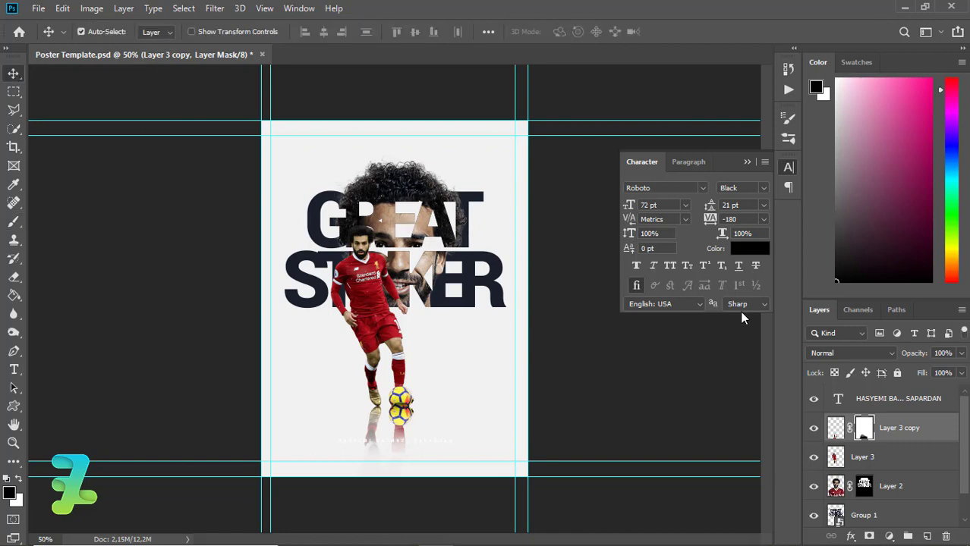
# Add an Exposure adjustment layer that slightly darkens the image.
pyautogui.click(890, 536)
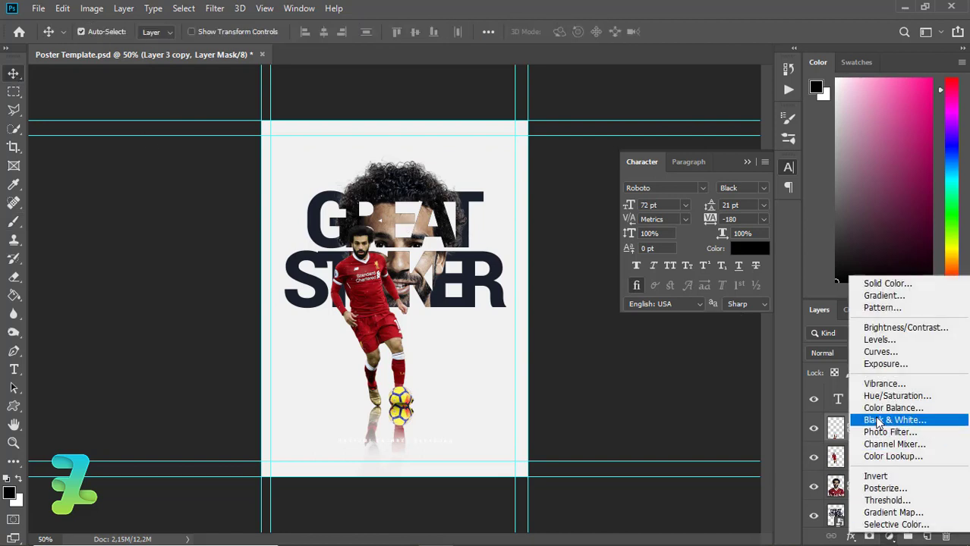
pyautogui.click(879, 364)
pyautogui.moveTo(600, 251)
pyautogui.mouseDown()
pyautogui.moveTo(609, 252)
pyautogui.moveTo(594, 252)
pyautogui.mouseUp()
pyautogui.moveTo(603, 198); pyautogui.dragTo(603, 252)
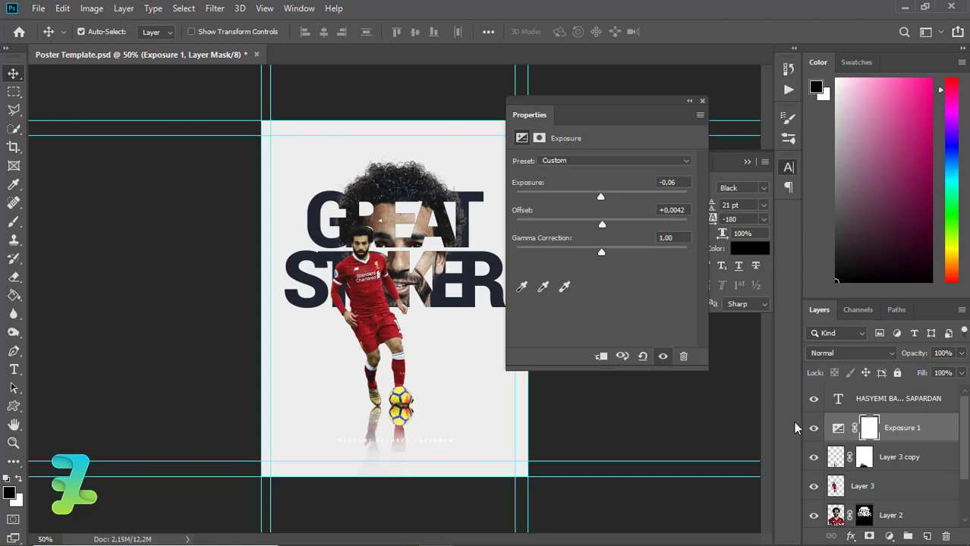
# Add a Vibrance adjustment (Vibrance +15, Saturation -13) and create a new empty layer.
pyautogui.click(889, 537)
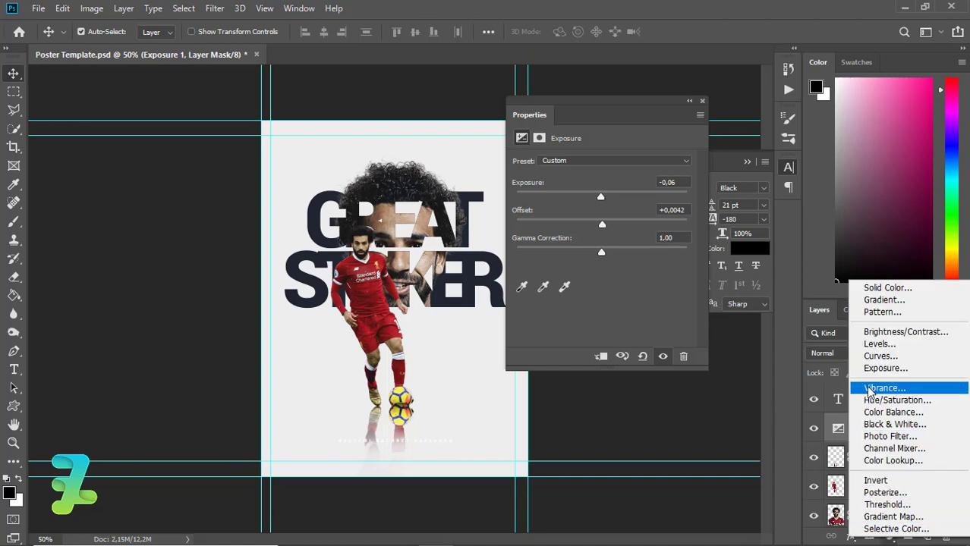
pyautogui.click(785, 341)
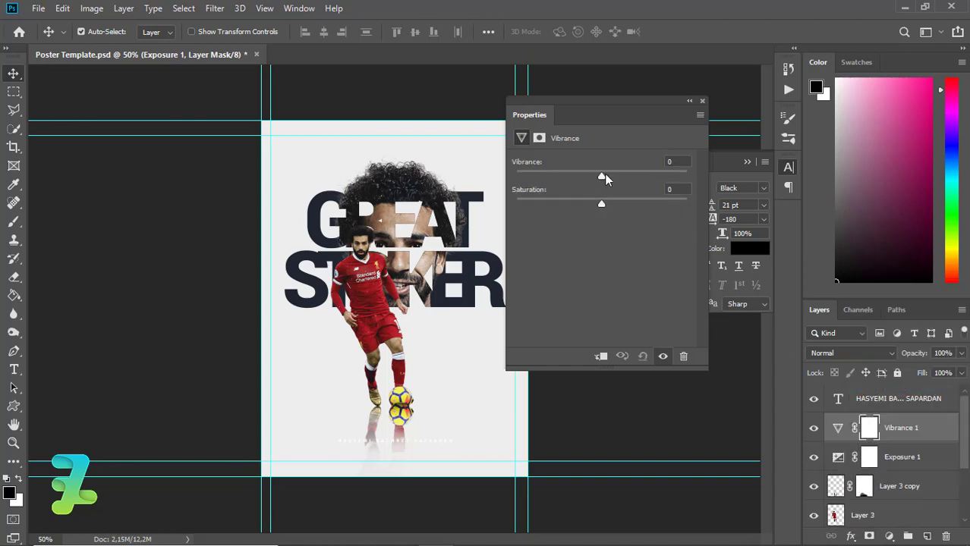
pyautogui.moveTo(602, 175)
pyautogui.mouseDown()
pyautogui.moveTo(655, 182)
pyautogui.moveTo(636, 189)
pyautogui.moveTo(630, 210)
pyautogui.moveTo(583, 210)
pyautogui.moveTo(592, 216)
pyautogui.mouseUp()
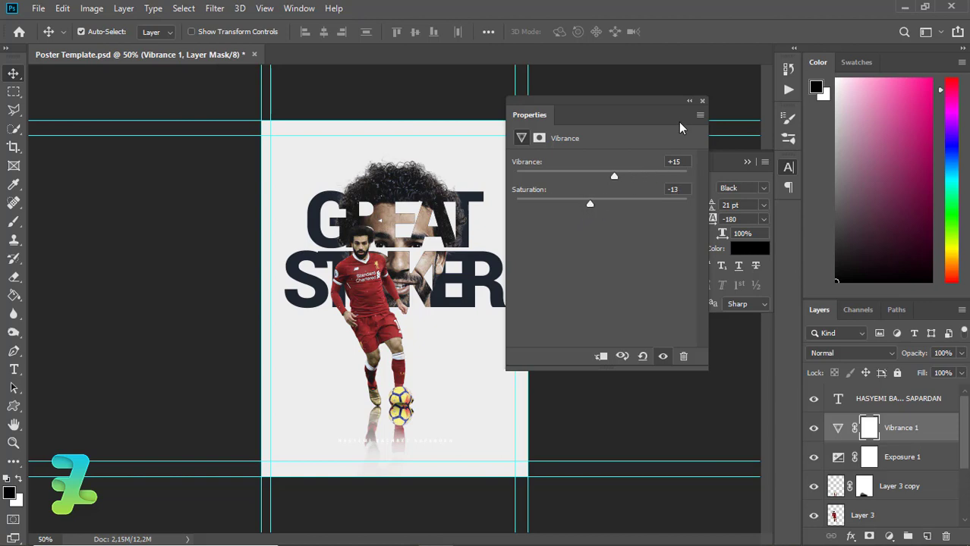
pyautogui.click(702, 102)
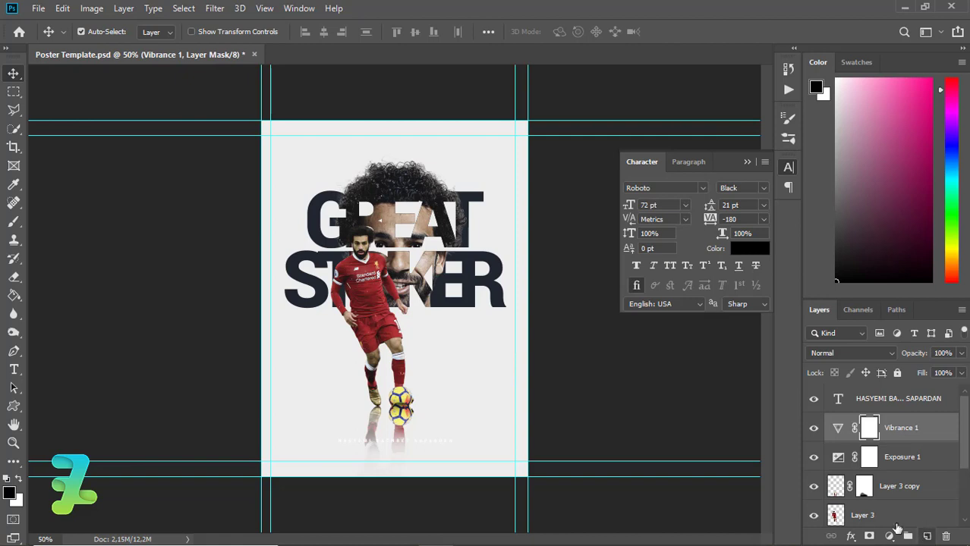
pyautogui.hotkey('ctrl', 'shift', 'alt', 'n')
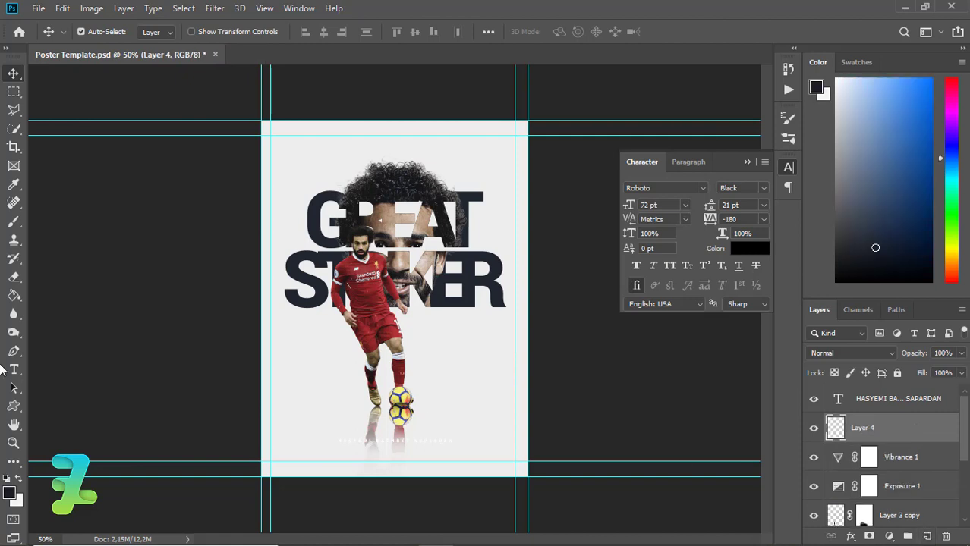
# Recolour the credit line text dark grey, hide the Character panel, and select the empty layer.
pyautogui.click(16, 407)
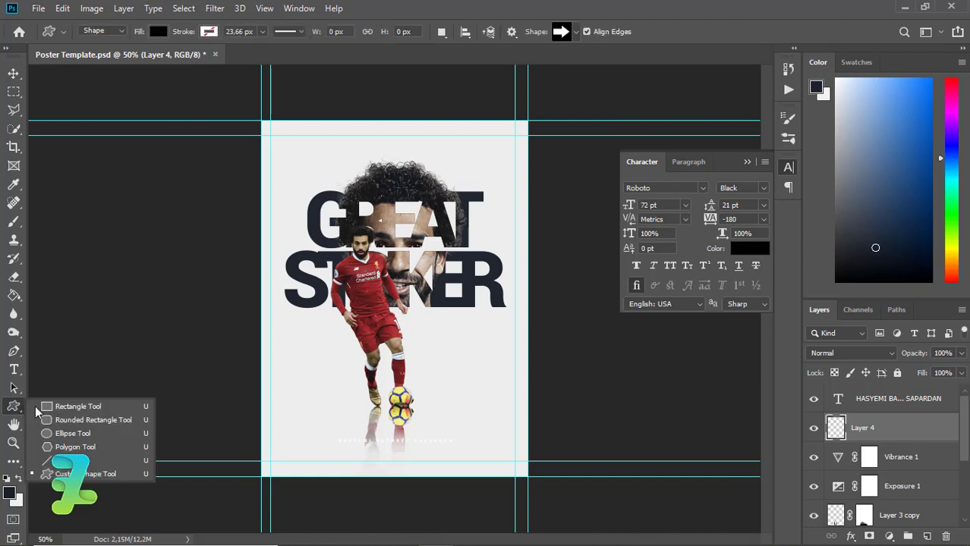
pyautogui.click(37, 407)
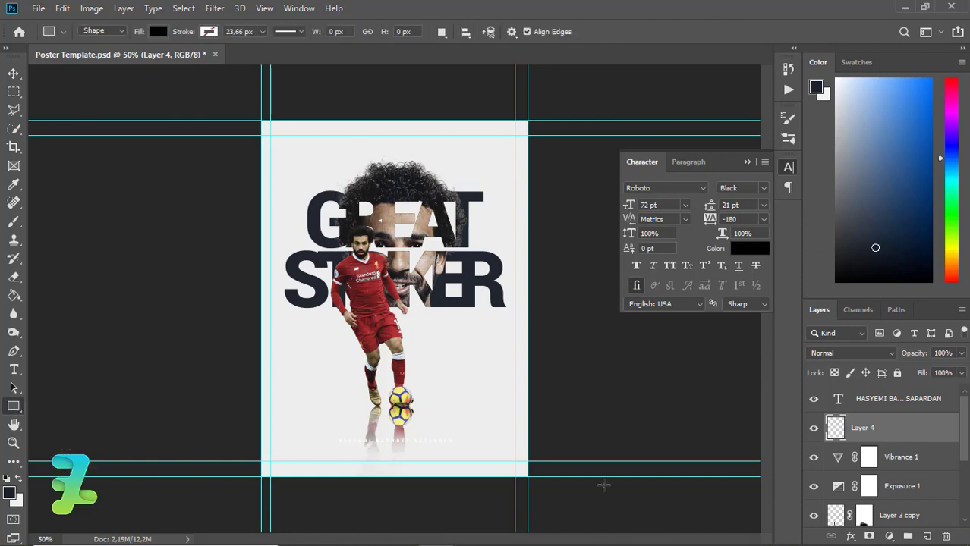
pyautogui.doubleClick(840, 400)
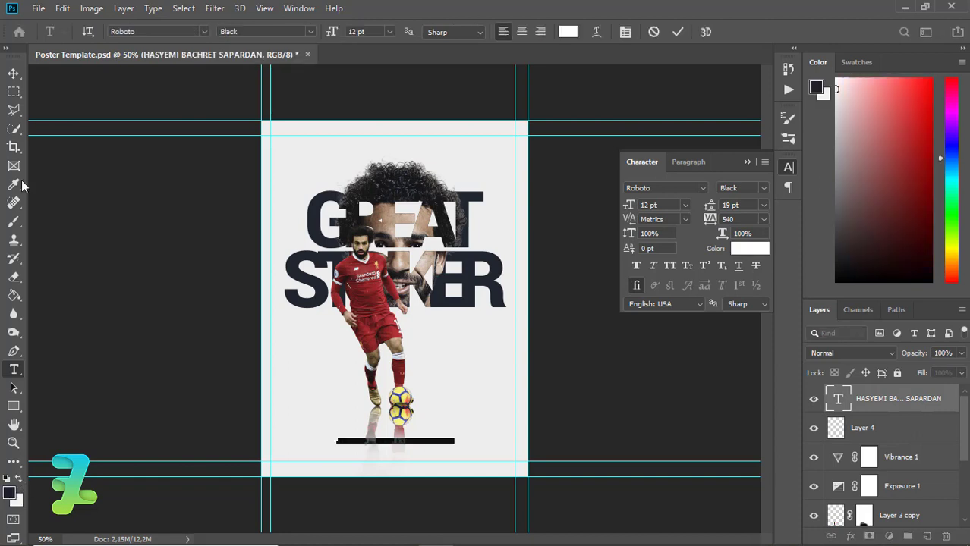
pyautogui.click(14, 74)
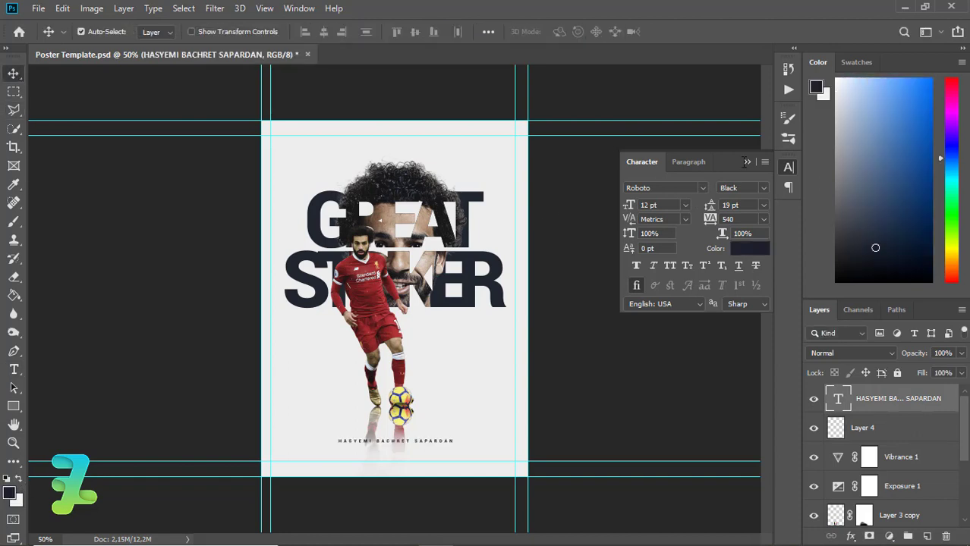
pyautogui.click(747, 162)
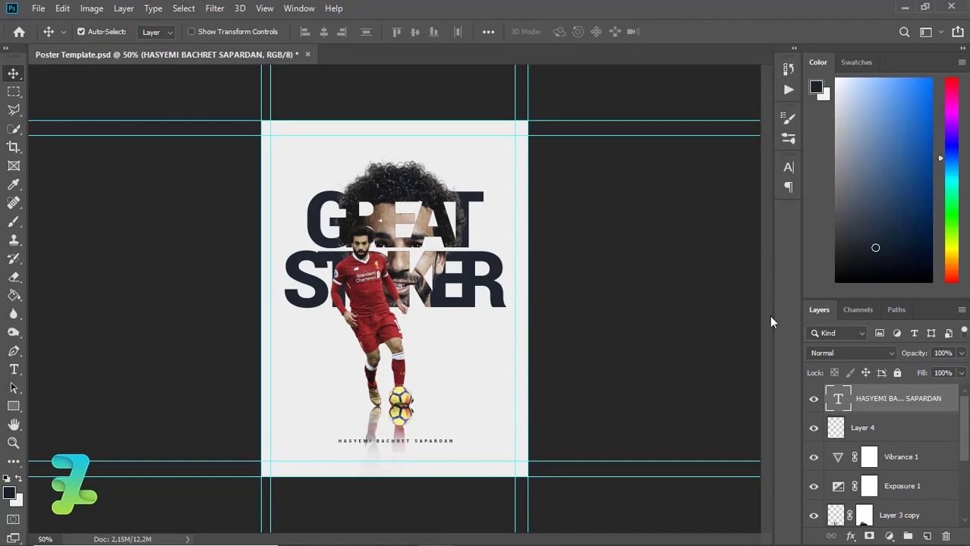
pyautogui.click(835, 429)
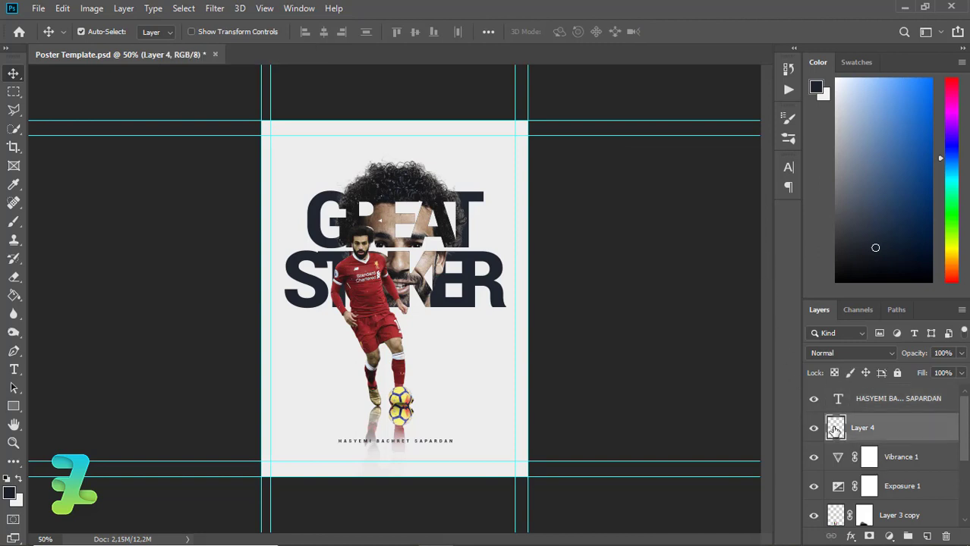
# Draw a small red rectangle at the top edge of the page.
pyautogui.click(14, 406)
pyautogui.moveTo(376, 105); pyautogui.dragTo(394, 149)
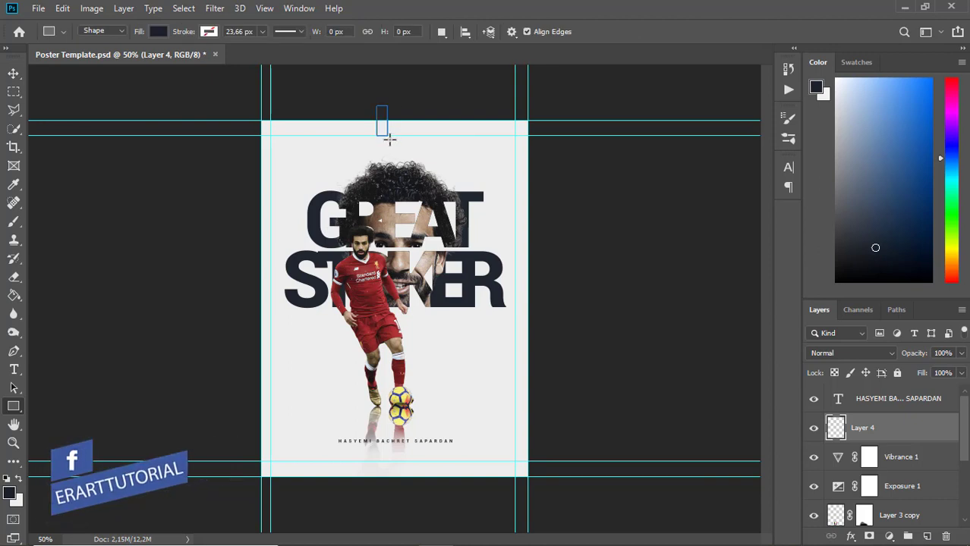
pyautogui.click(521, 205)
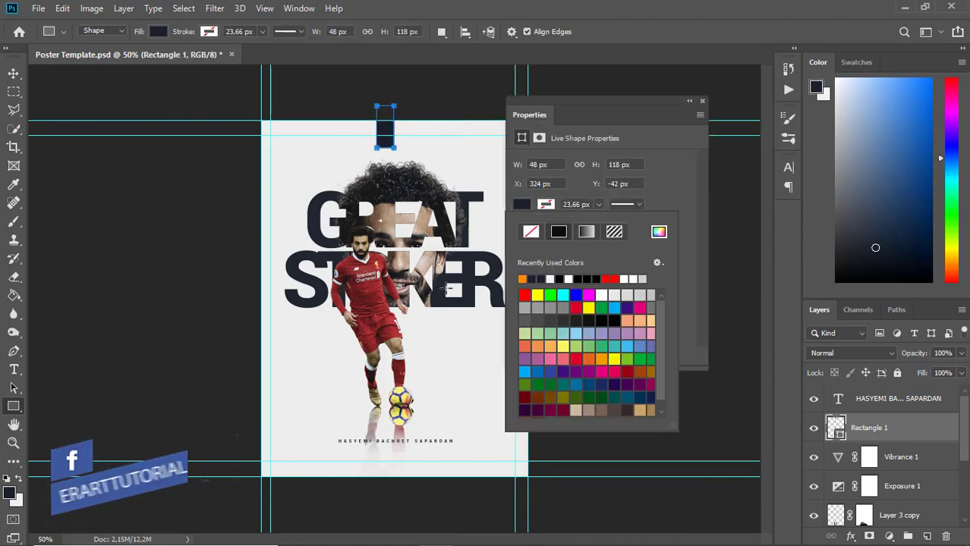
pyautogui.click(616, 278)
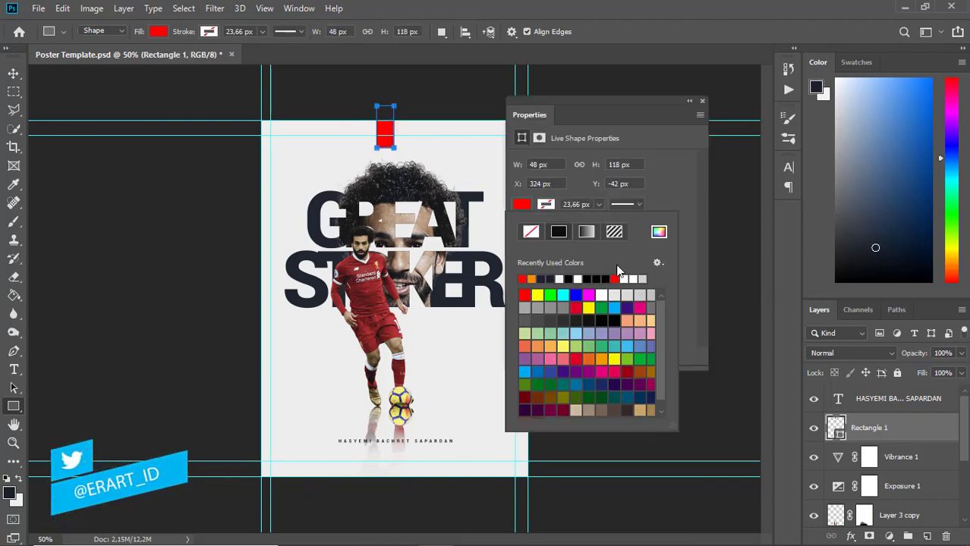
pyautogui.click(700, 110)
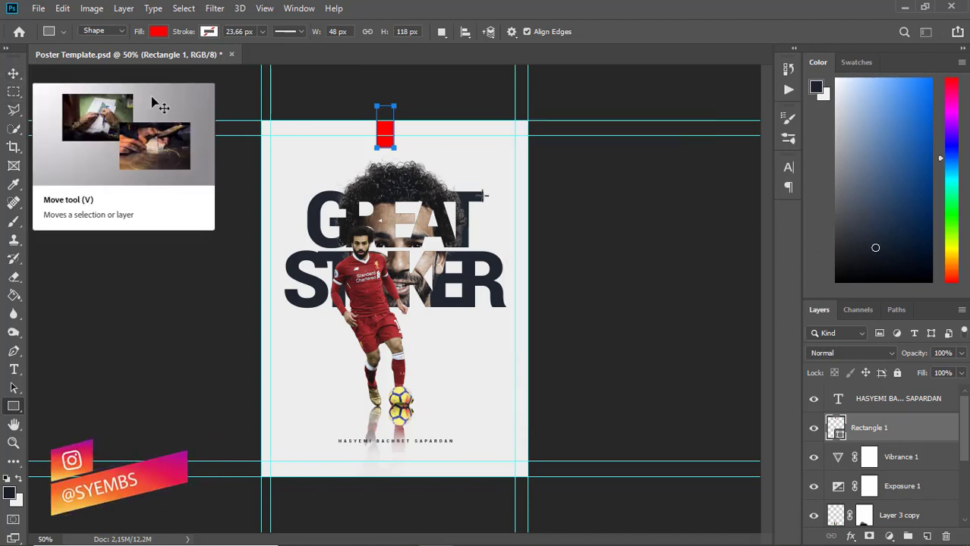
# Change the rectangle's fill to muted red #c54949.
pyautogui.click(158, 32)
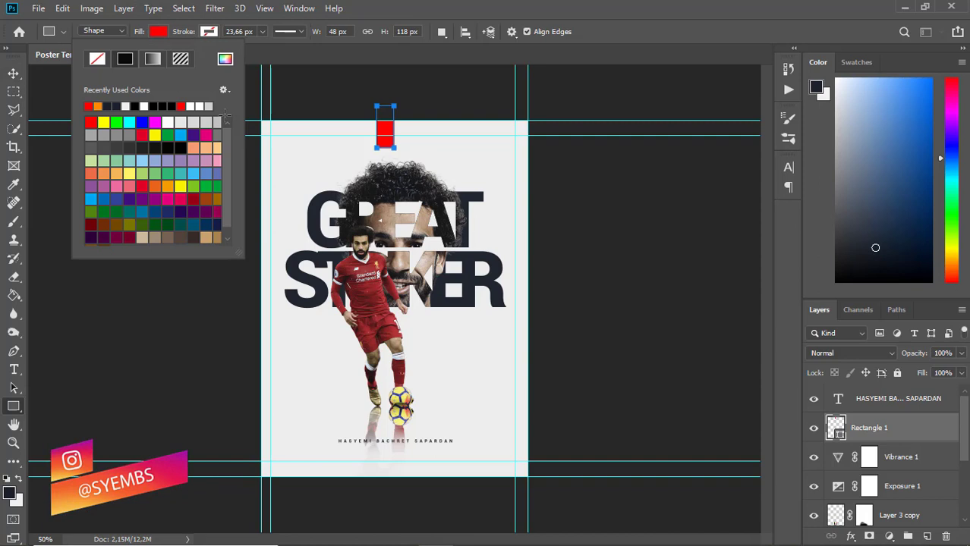
pyautogui.click(225, 58)
pyautogui.click(650, 173)
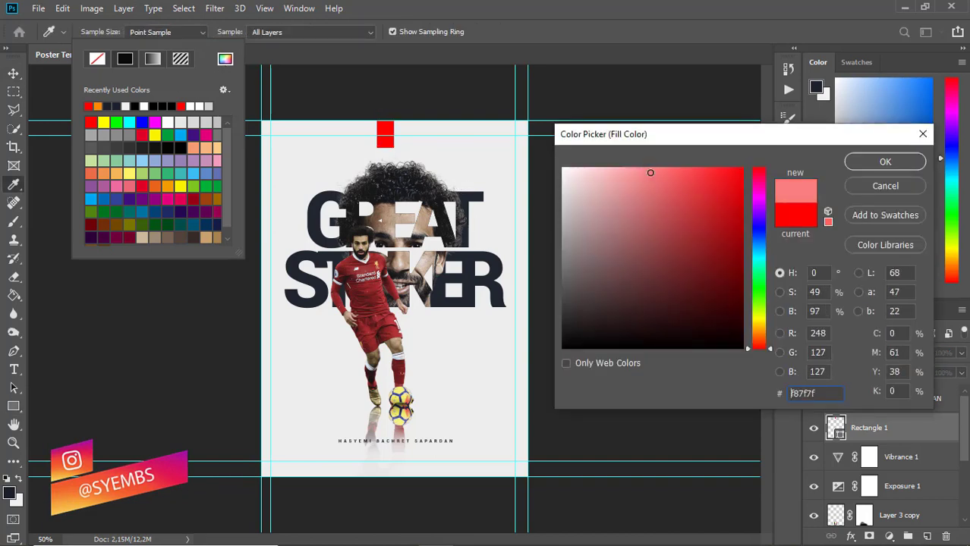
pyautogui.moveTo(650, 173)
pyautogui.mouseDown()
pyautogui.moveTo(673, 210)
pyautogui.moveTo(663, 210)
pyautogui.moveTo(688, 202)
pyautogui.moveTo(676, 209)
pyautogui.mouseUp()
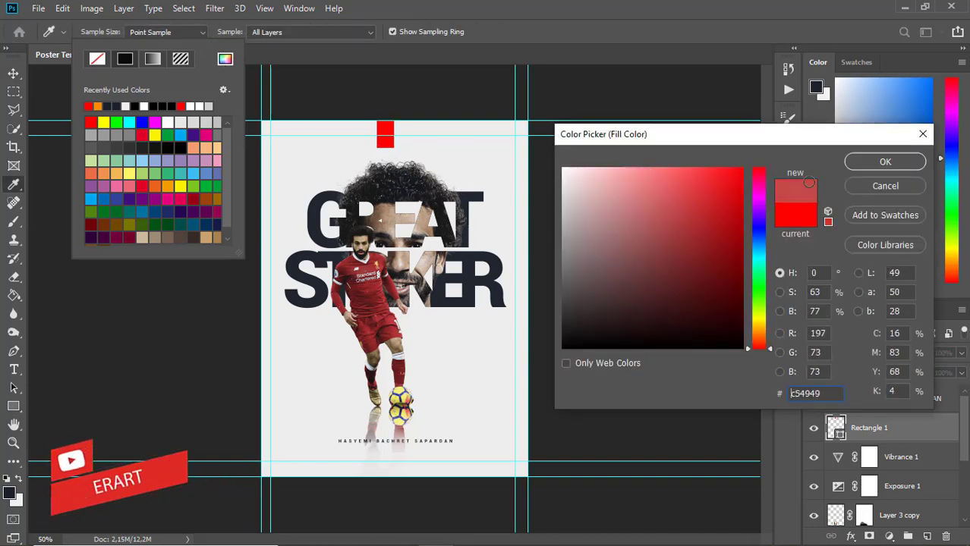
pyautogui.click(885, 161)
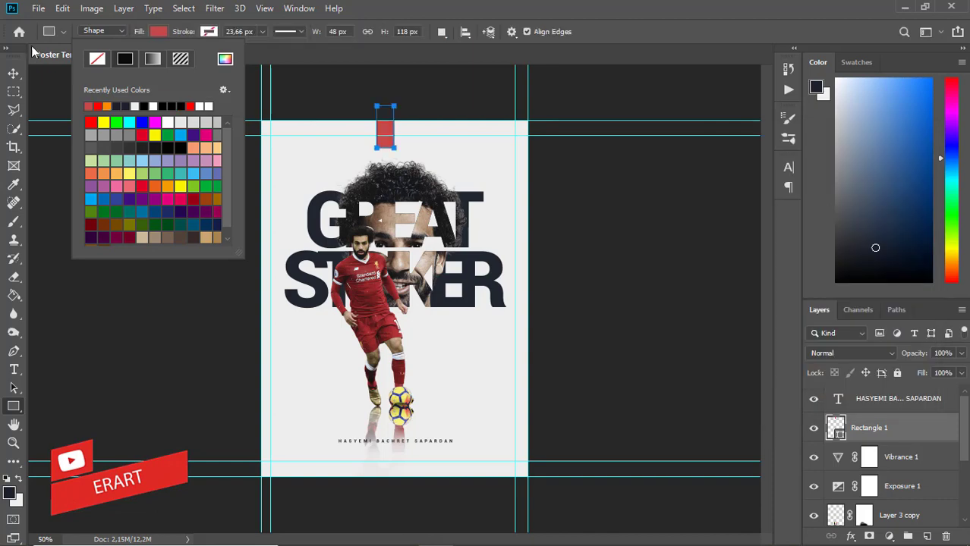
pyautogui.click(14, 73)
# Alt-drag a duplicate of the block beside it and fill the copy light grey.
pyautogui.moveTo(403, 165); pyautogui.dragTo(404, 149)
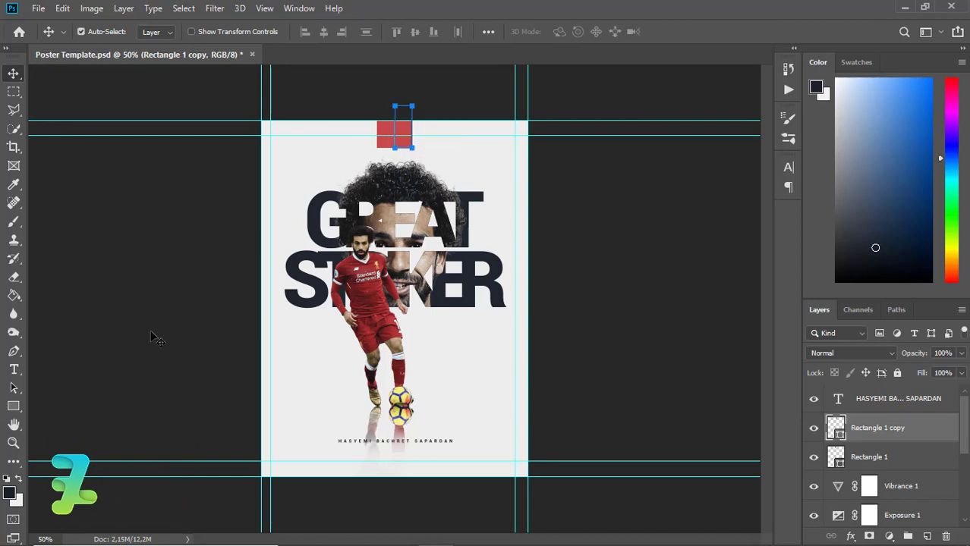
pyautogui.click(14, 406)
pyautogui.click(158, 31)
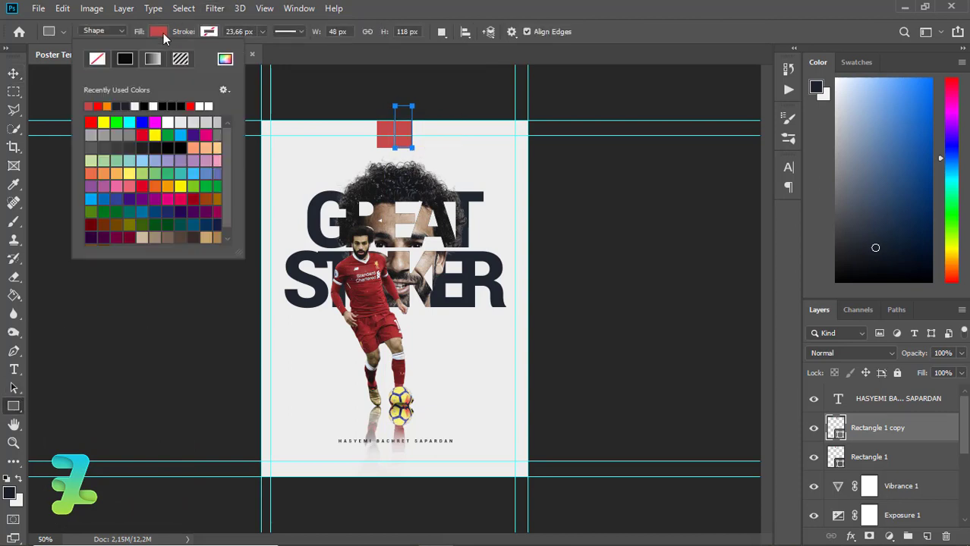
pyautogui.click(194, 122)
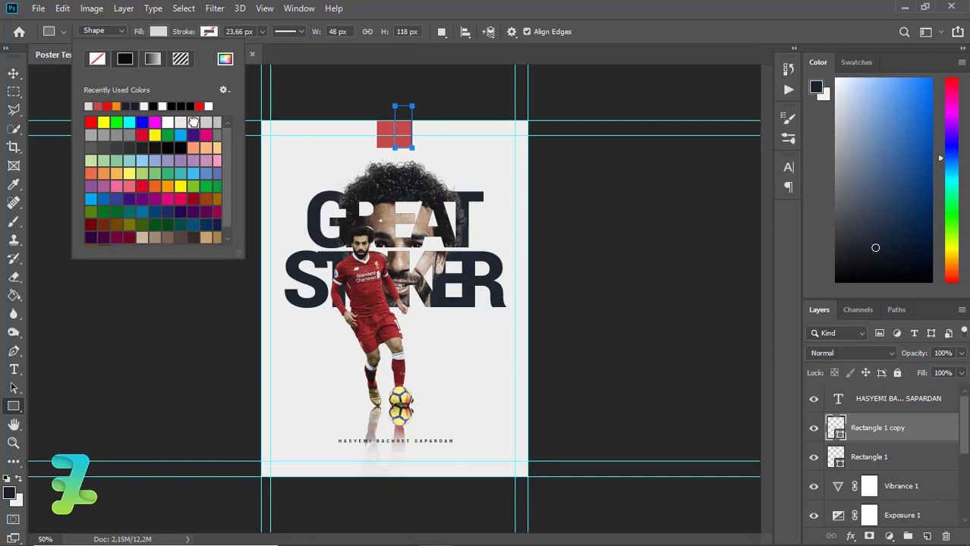
pyautogui.press('Return')
# Set the grey block flush against the red one and stretch both blocks taller together.
pyautogui.press('v')
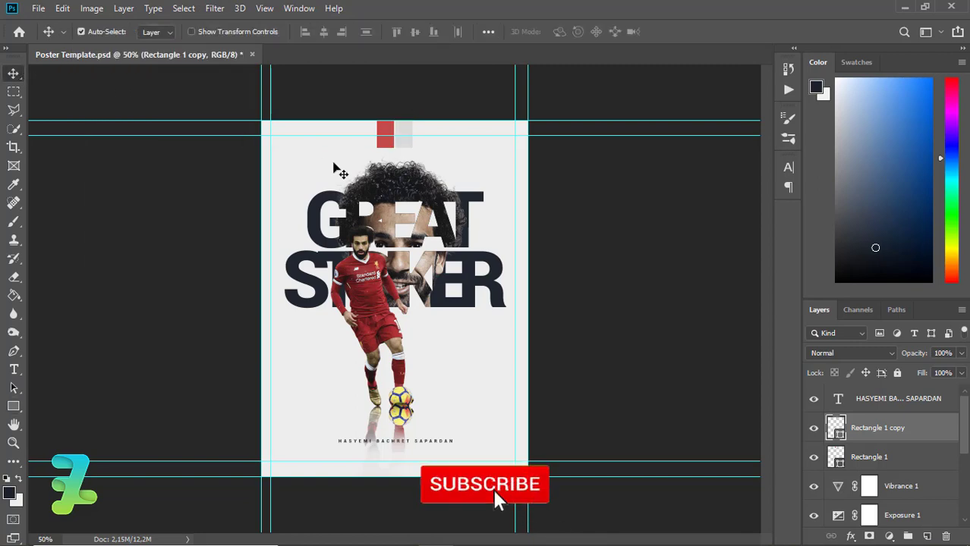
pyautogui.hotkey('ctrl', '+')
pyautogui.hotkey('ctrl', '+')
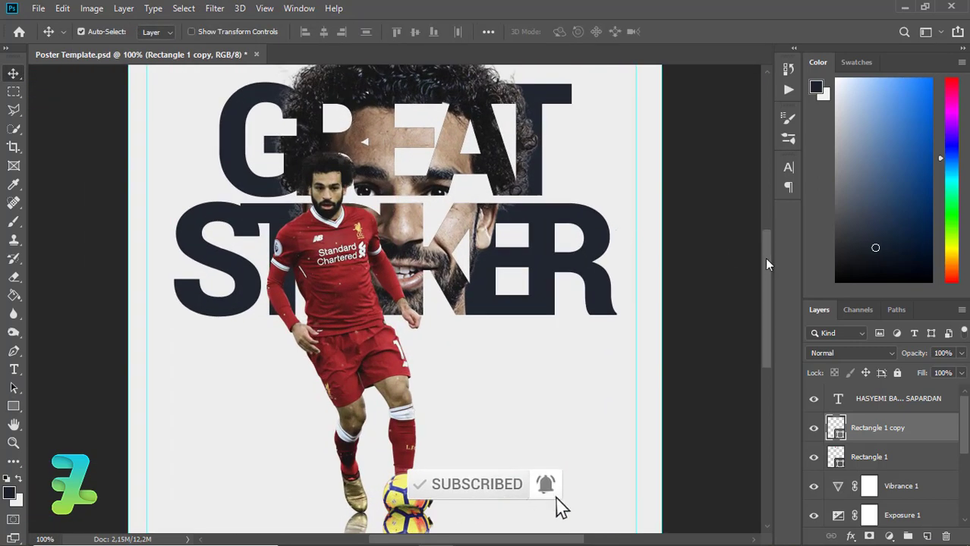
pyautogui.scroll(5, 764, 257)
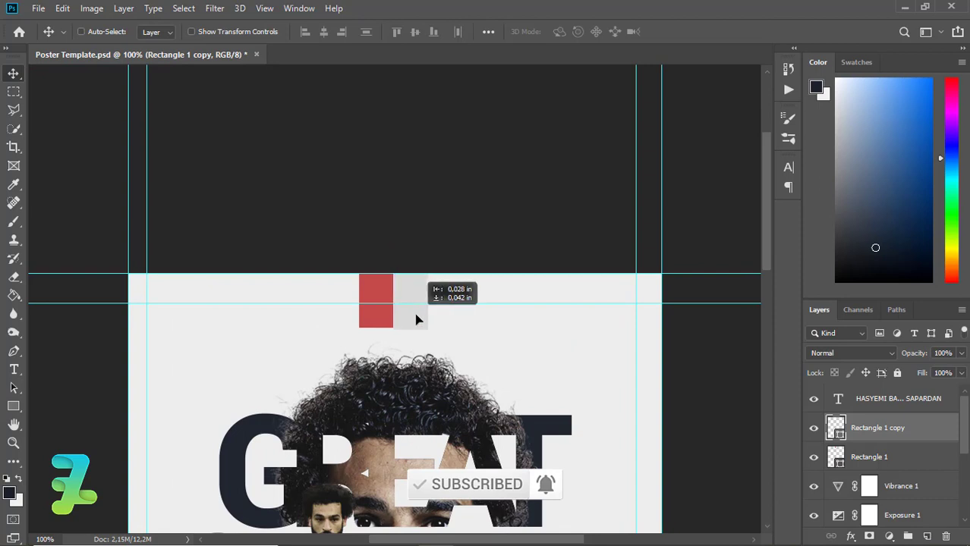
pyautogui.moveTo(412, 321); pyautogui.dragTo(415, 321)
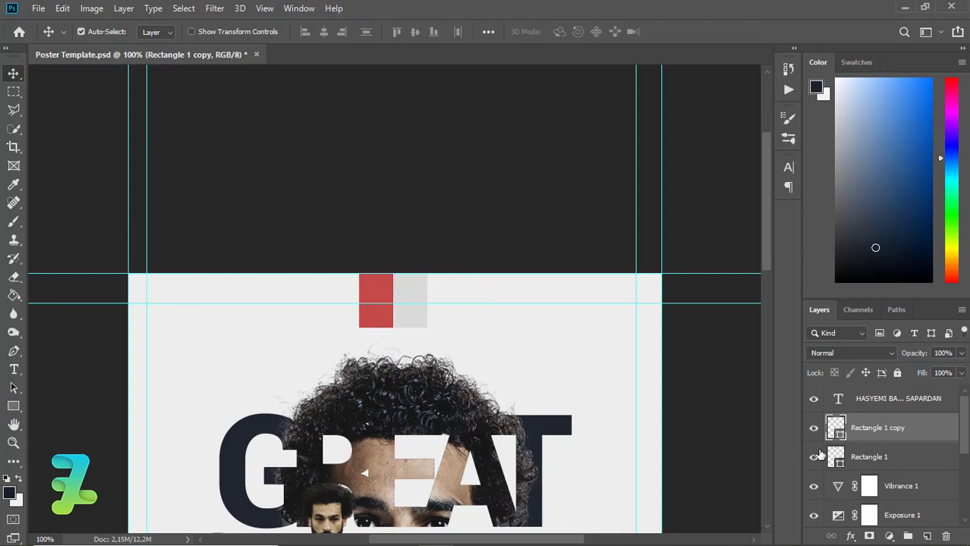
pyautogui.keyDown('shift'); pyautogui.click(832, 458); pyautogui.keyUp('shift')
pyautogui.hotkey('ctrl', 't')
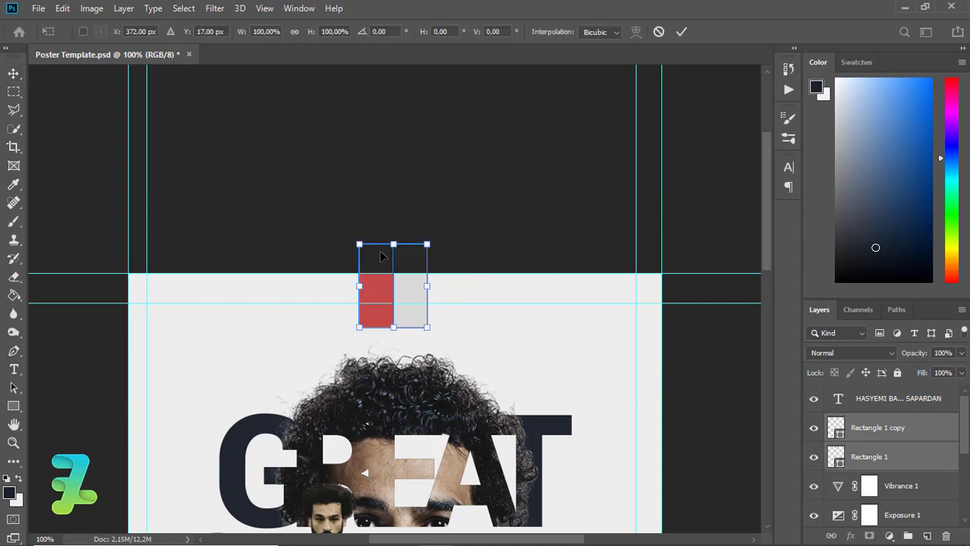
pyautogui.moveTo(392, 244); pyautogui.dragTo(392, 237)
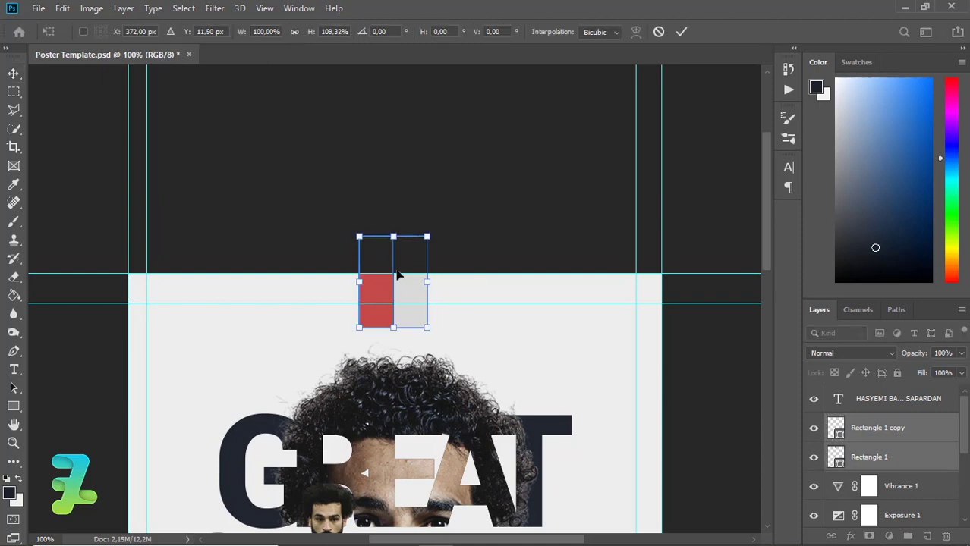
pyautogui.moveTo(395, 330); pyautogui.dragTo(396, 335)
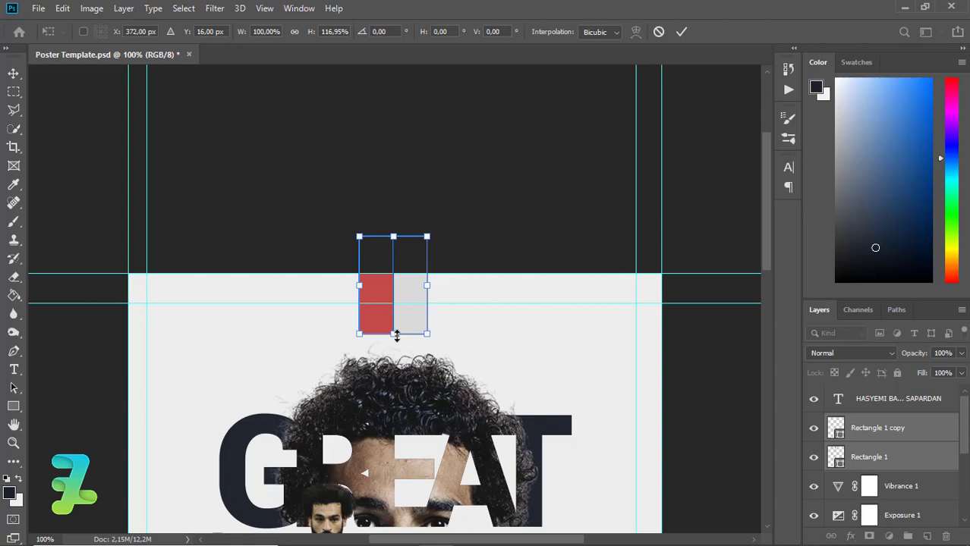
pyautogui.press('Return')
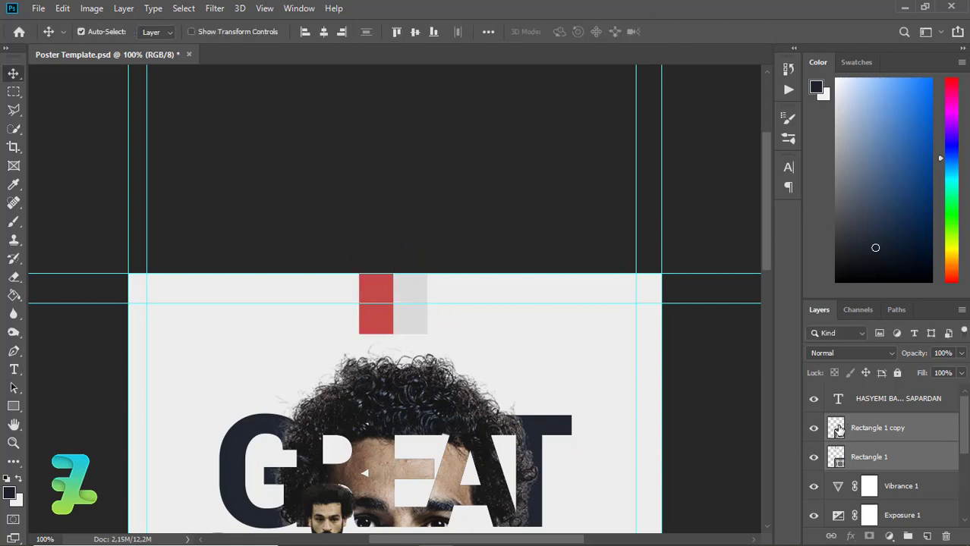
# Add a new layer and select a thin strip beneath the blocks.
pyautogui.click(838, 430)
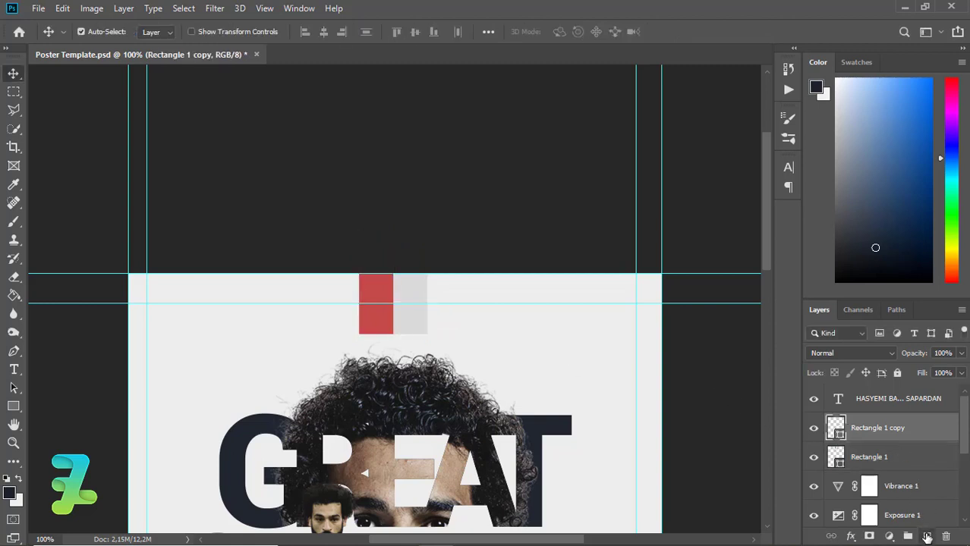
pyautogui.click(927, 537)
pyautogui.click(15, 93)
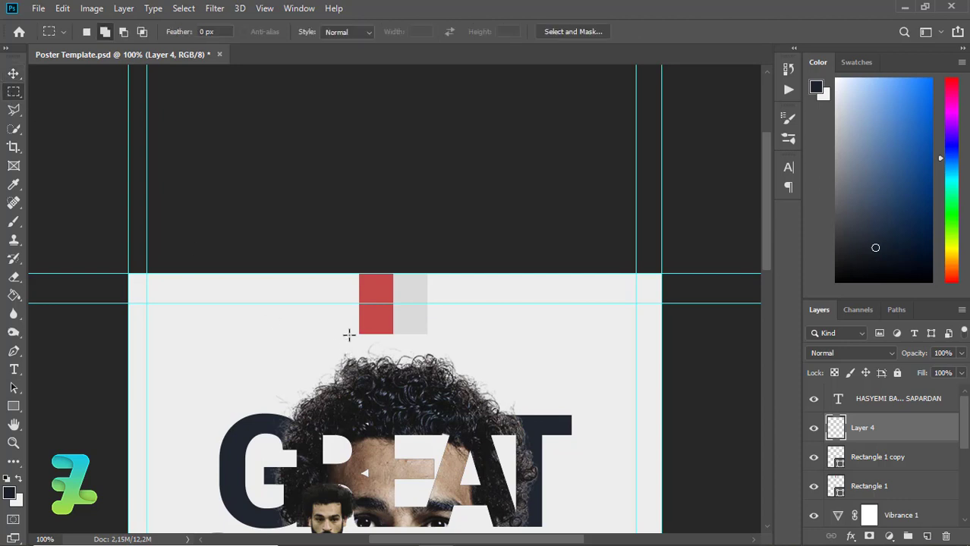
pyautogui.moveTo(312, 326); pyautogui.dragTo(481, 337)
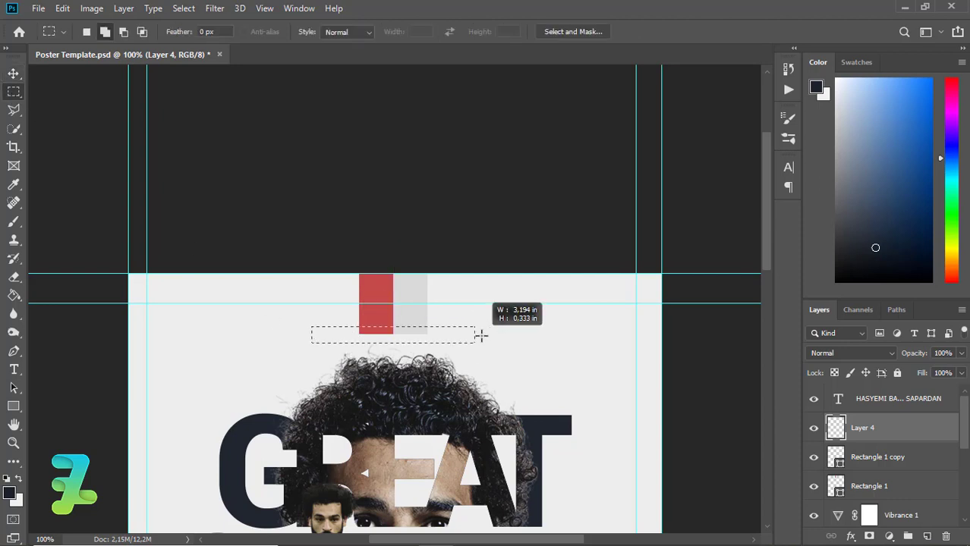
pyautogui.click(327, 334)
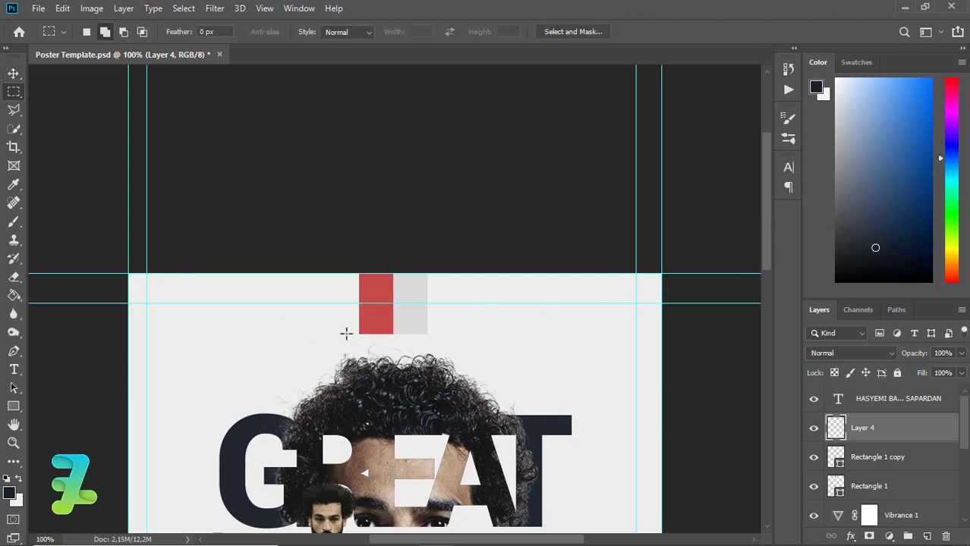
pyautogui.moveTo(326, 334); pyautogui.dragTo(456, 312)
# Paint a soft dark shadow along the strip at 60% brush opacity, then deselect.
pyautogui.click(14, 222)
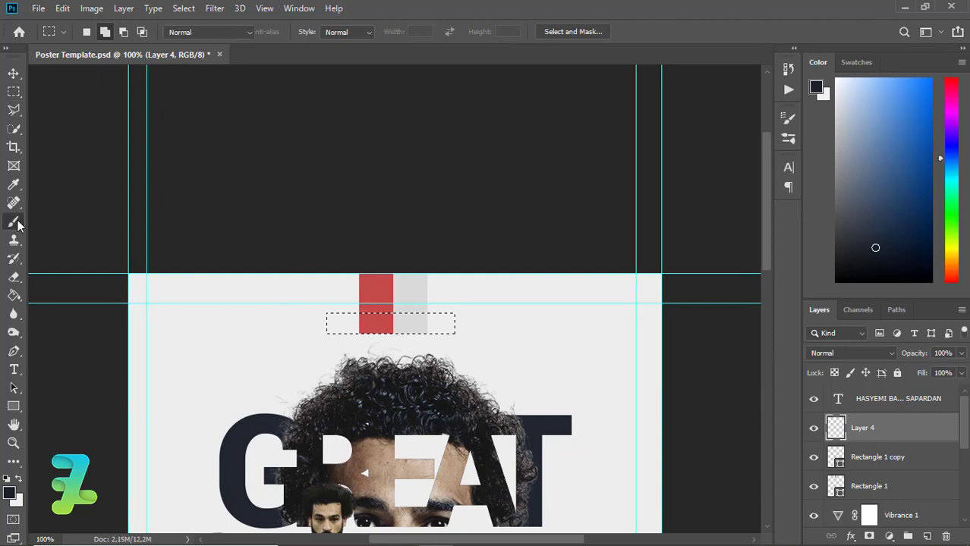
pyautogui.click(10, 491)
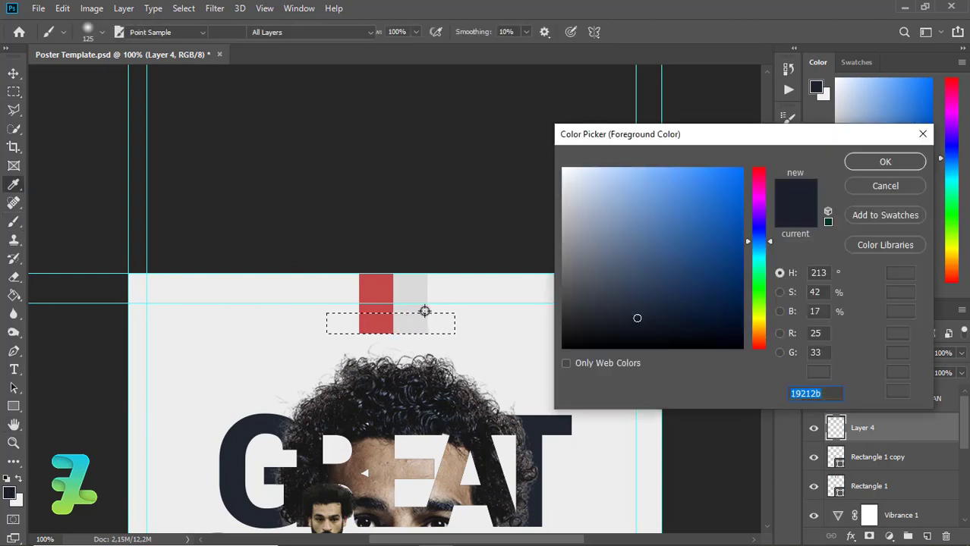
pyautogui.click(870, 166)
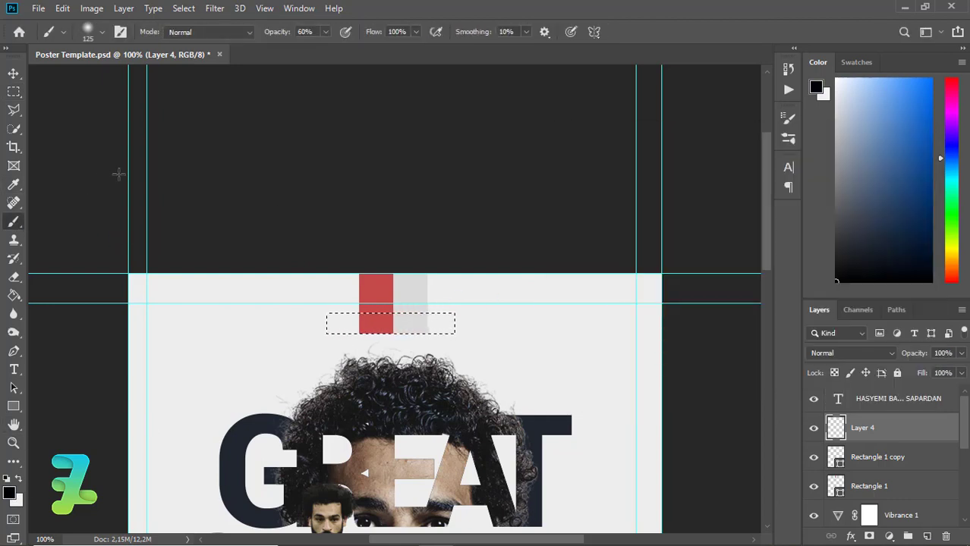
pyautogui.moveTo(362, 384); pyautogui.dragTo(434, 382)
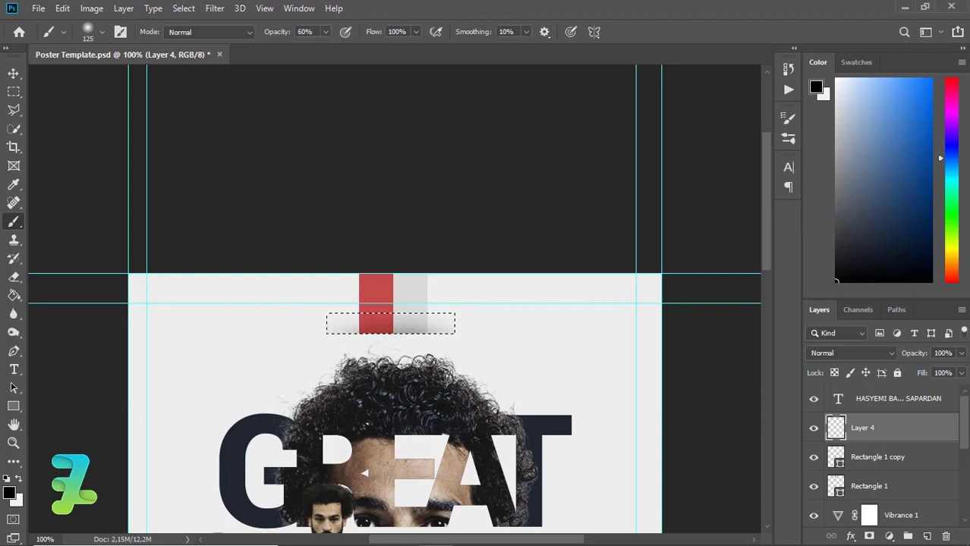
pyautogui.moveTo(356, 384)
pyautogui.mouseDown()
pyautogui.moveTo(445, 386)
pyautogui.moveTo(367, 386)
pyautogui.mouseUp()
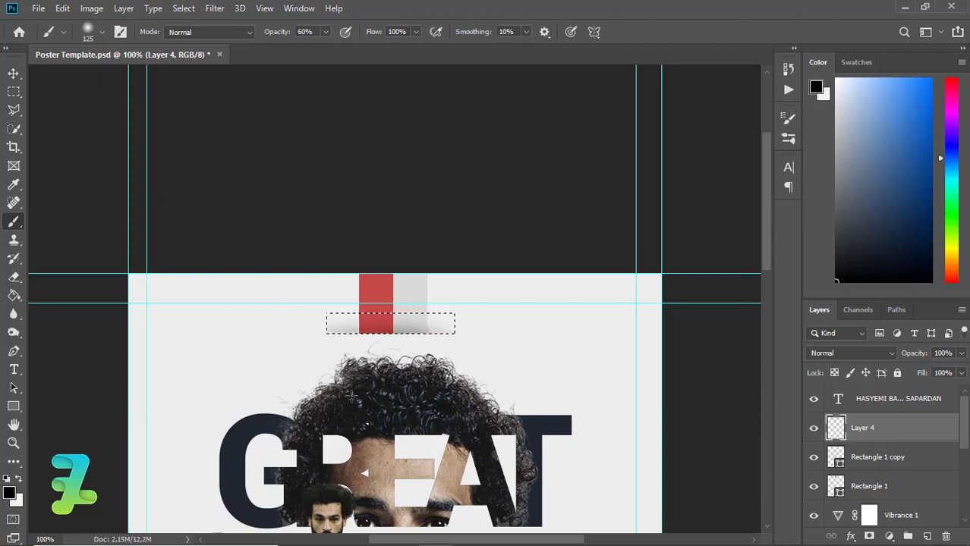
pyautogui.hotkey('ctrl', 'd')
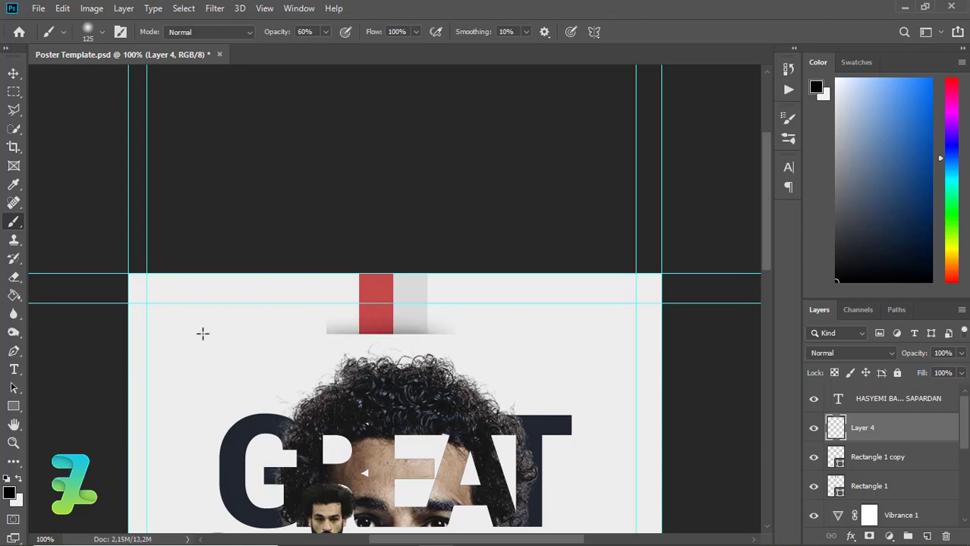
# Set the eraser to a fully soft-edged brush.
pyautogui.click(13, 277)
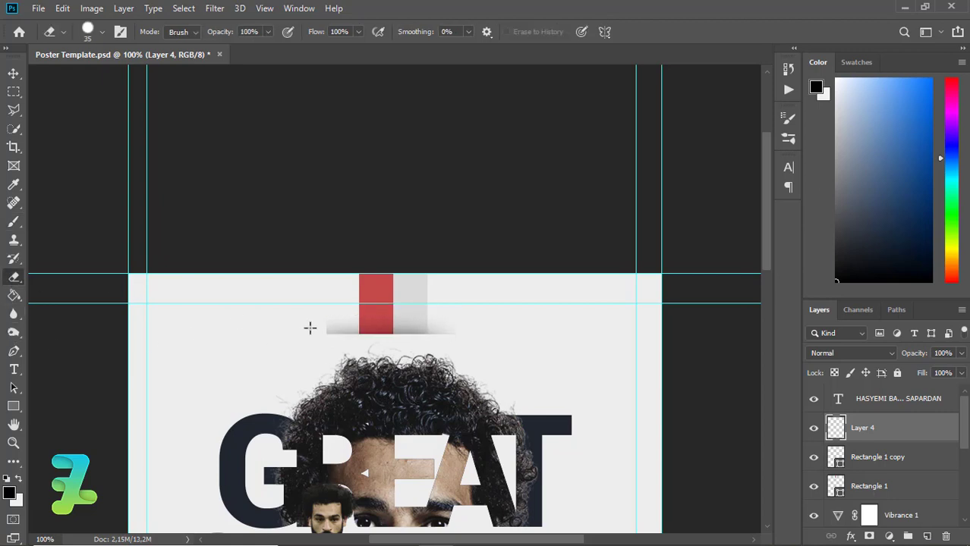
pyautogui.click(101, 32)
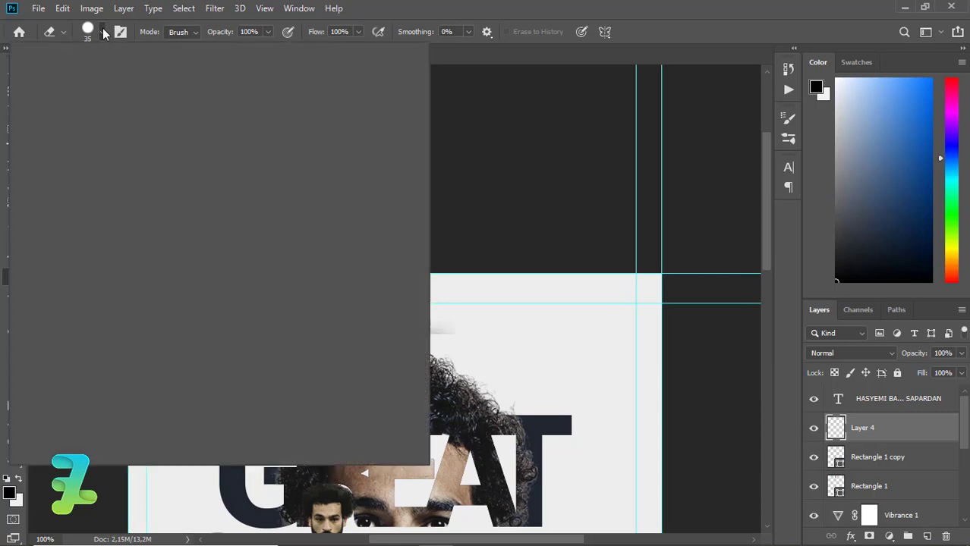
pyautogui.moveTo(167, 108); pyautogui.dragTo(78, 109)
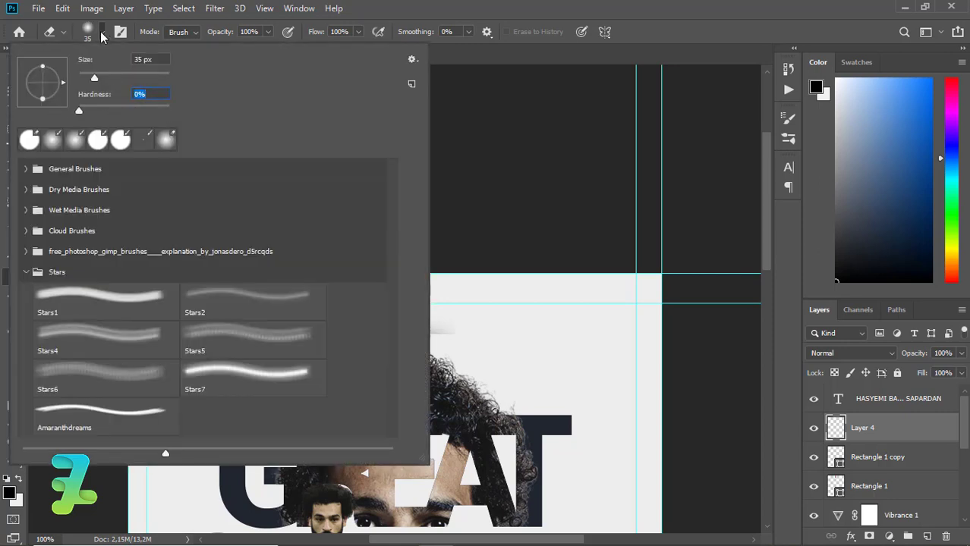
pyautogui.click(104, 37)
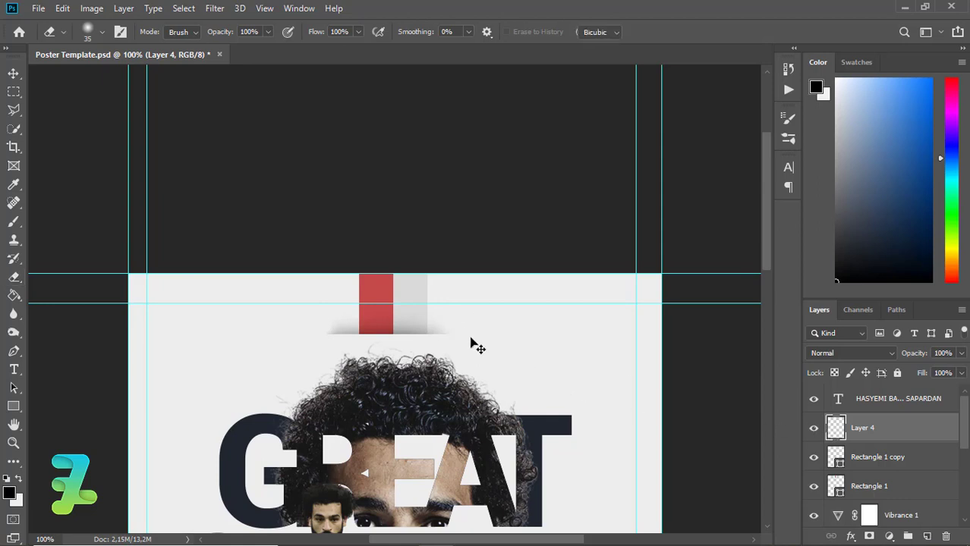
# Stretch the shadow wider to the left, commit it, and select the whole canvas.
pyautogui.hotkey('ctrl', 't')
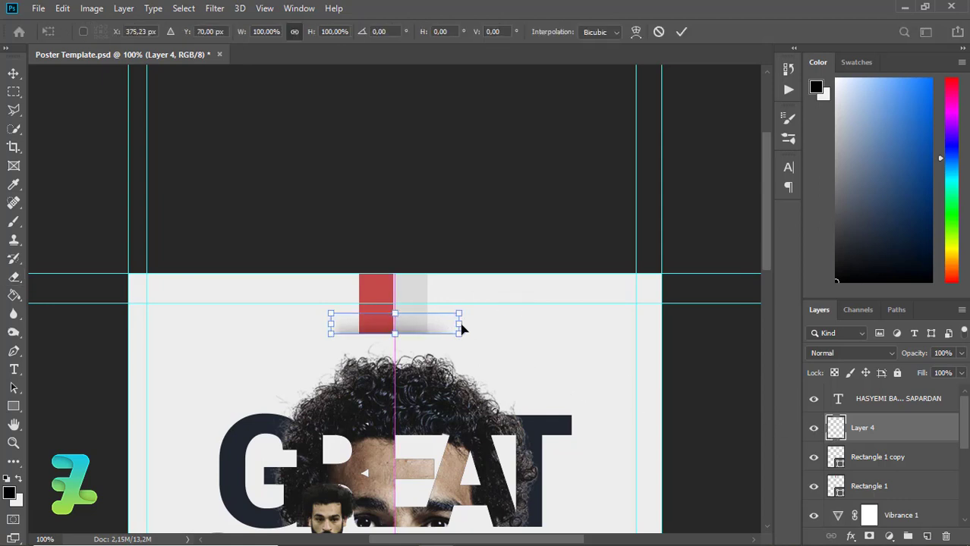
pyautogui.moveTo(457, 324); pyautogui.dragTo(483, 324)
pyautogui.hotkey('ctrl', 'z')
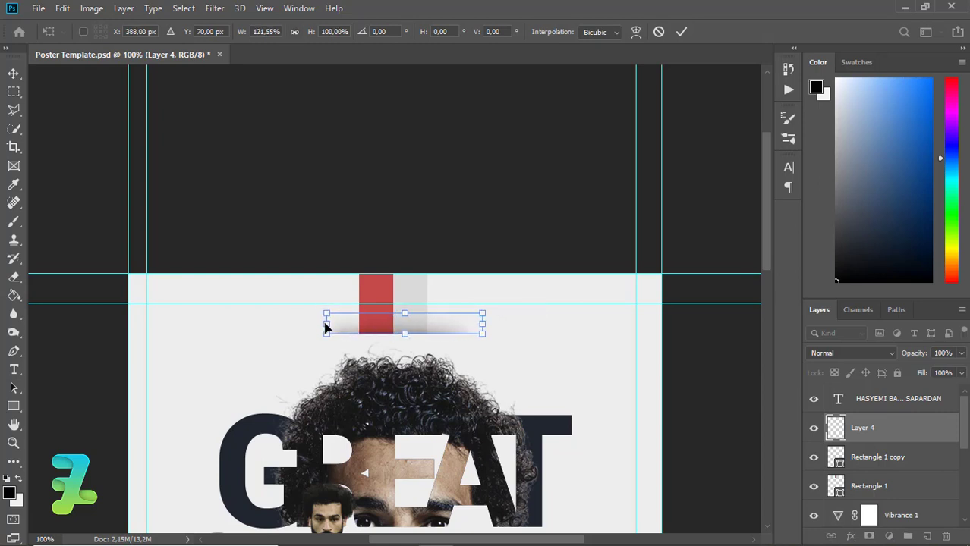
pyautogui.moveTo(326, 324); pyautogui.dragTo(298, 324)
pyautogui.press('Return')
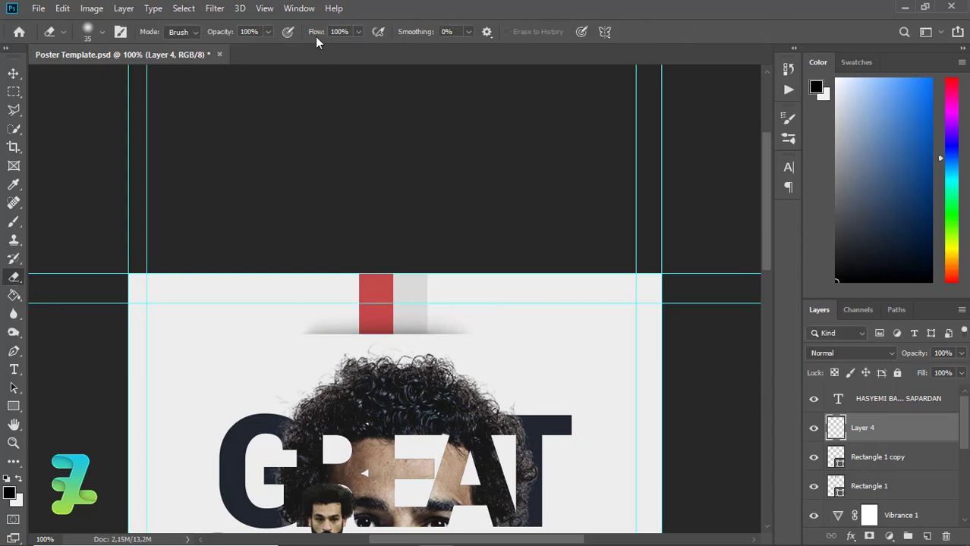
pyautogui.hotkey('ctrl', 'a')
pyautogui.press('v')
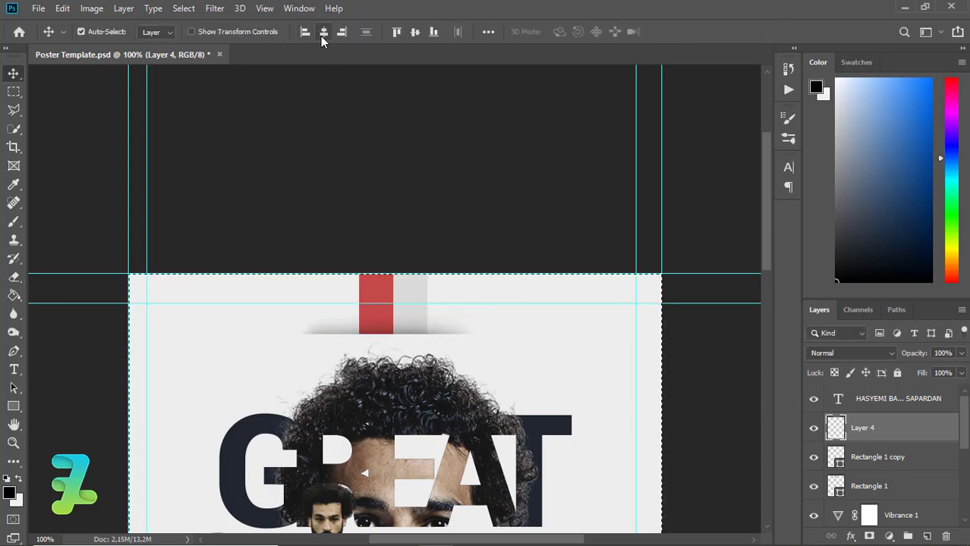
# Group Rectangle 1 with its copy, centre it horizontally, and move the Layer 4 shadow inside.
pyautogui.hotkey('ctrl', 'd')
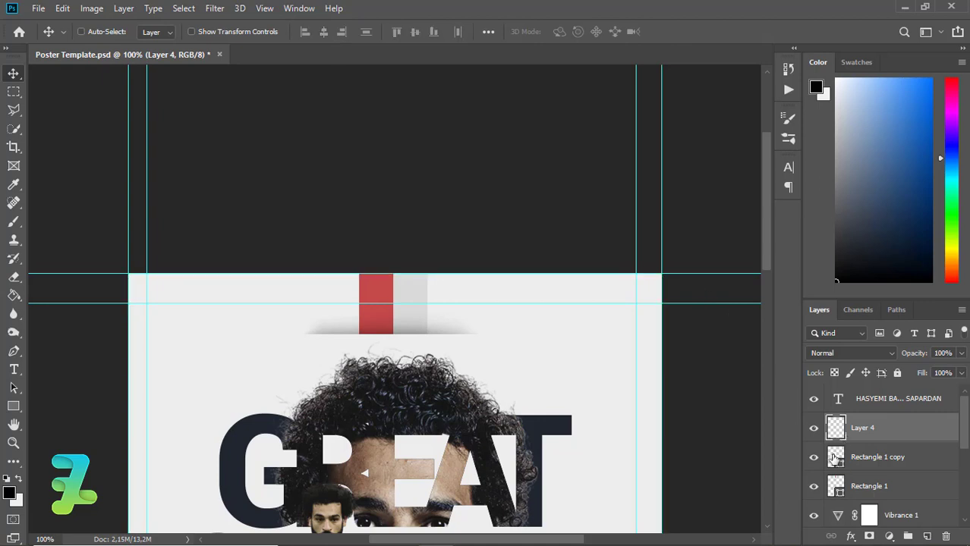
pyautogui.click(834, 472)
pyautogui.keyDown('ctrl'); pyautogui.click(834, 484); pyautogui.keyUp('ctrl')
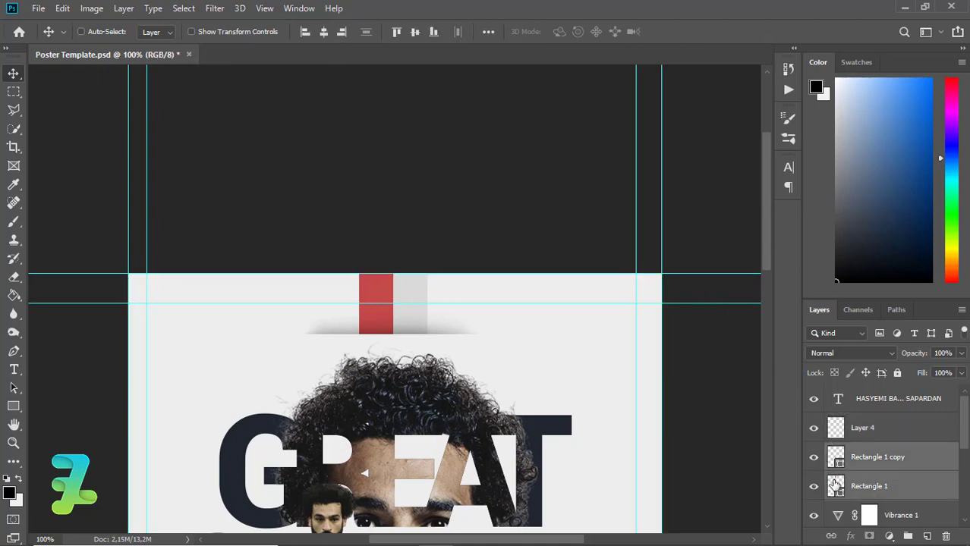
pyautogui.hotkey('ctrl', 'g')
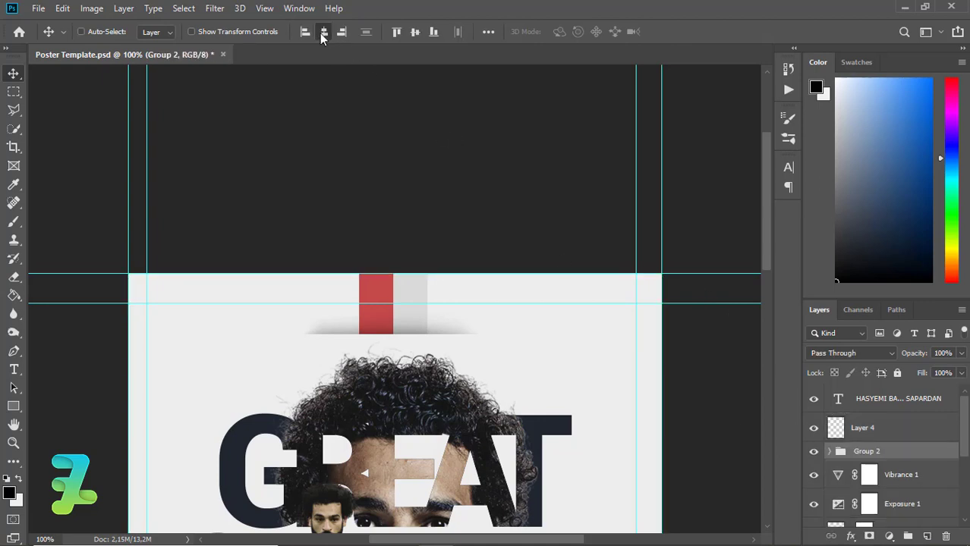
pyautogui.click(322, 34)
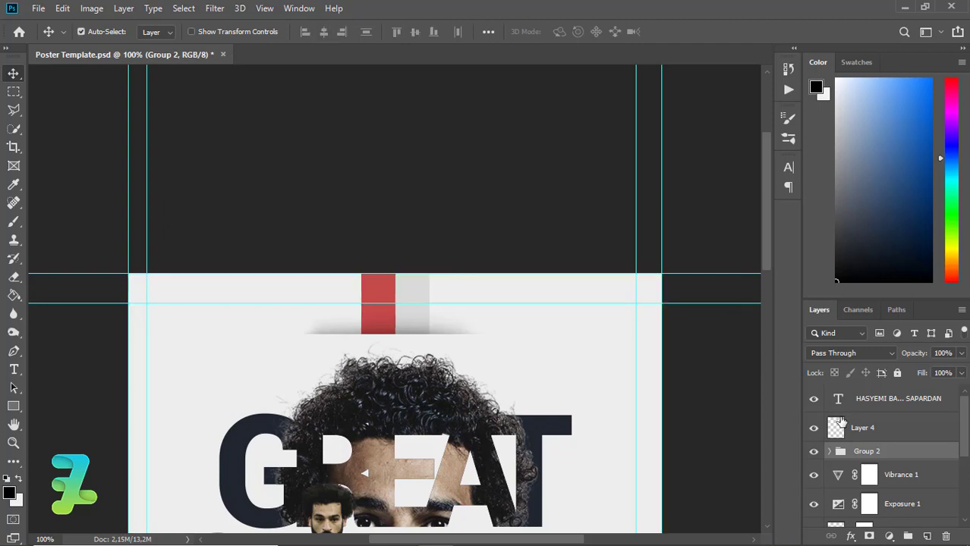
pyautogui.moveTo(837, 432); pyautogui.dragTo(841, 452)
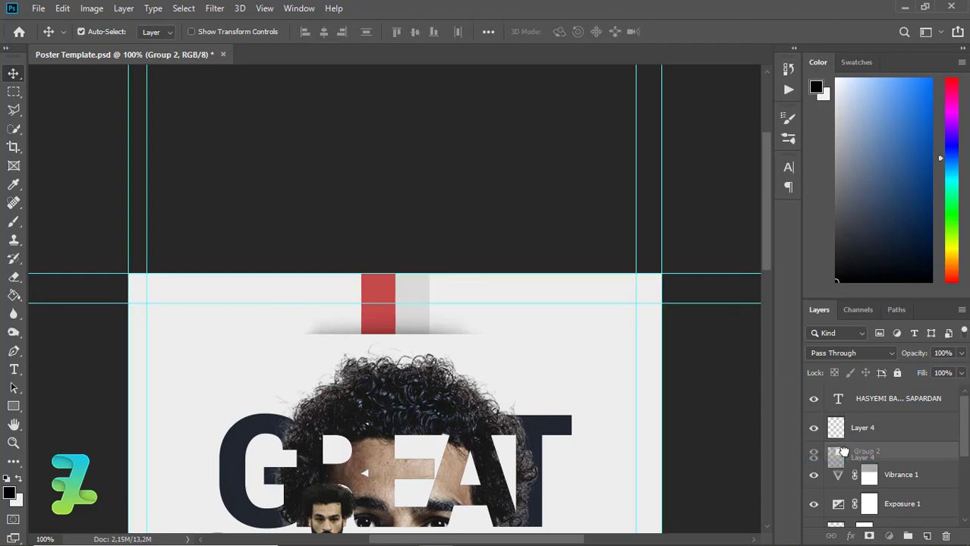
# Duplicate the group, flip it vertically, and move it to the poster's bottom edge.
pyautogui.hotkey('ctrl', 'j')
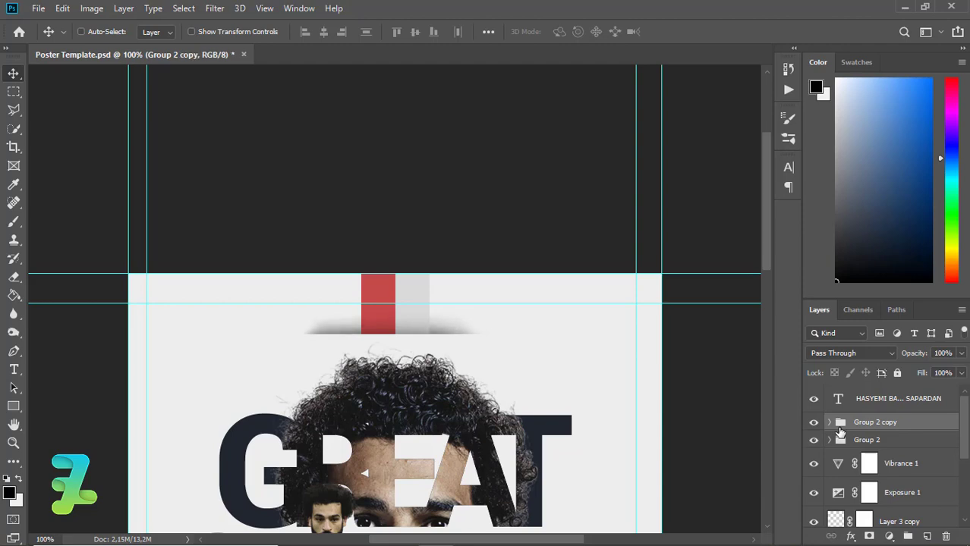
pyautogui.hotkey('ctrl', '-')
pyautogui.hotkey('ctrl', '-')
pyautogui.hotkey('ctrl', '-')
pyautogui.hotkey('ctrl', '+')
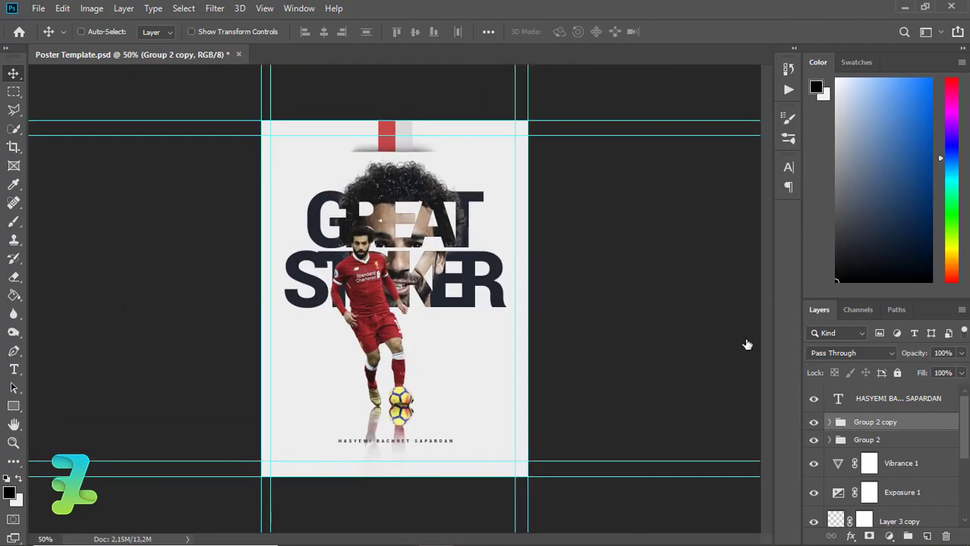
pyautogui.click(81, 32)
pyautogui.click(63, 9)
pyautogui.moveTo(108, 332)
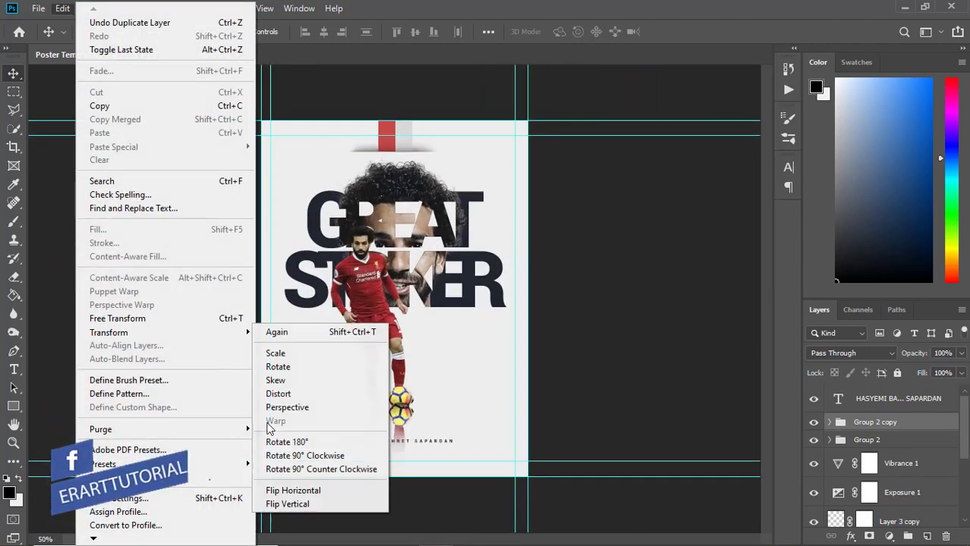
pyautogui.click(304, 502)
pyautogui.moveTo(400, 156); pyautogui.dragTo(384, 499)
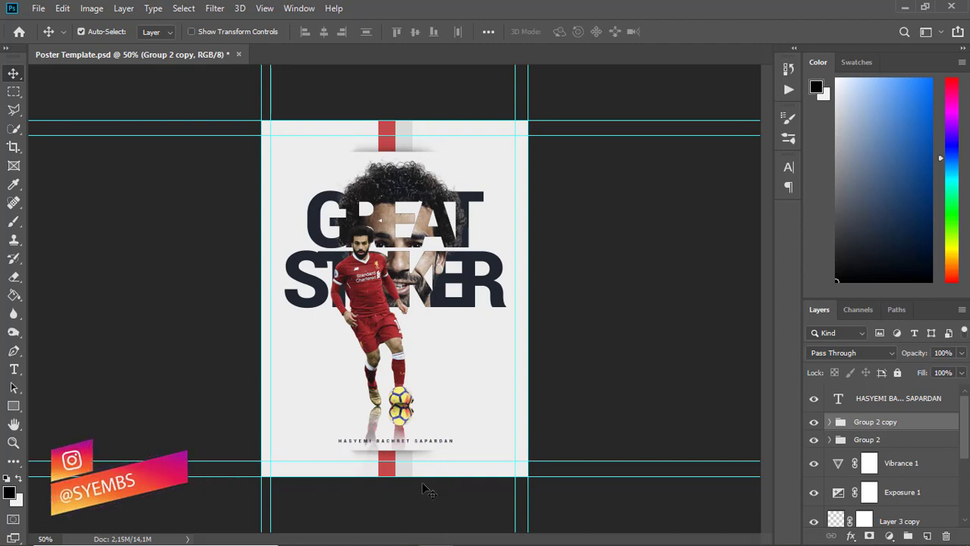
# Add a new 'MOHAMED SALAH' text line beside the player.
pyautogui.click(14, 370)
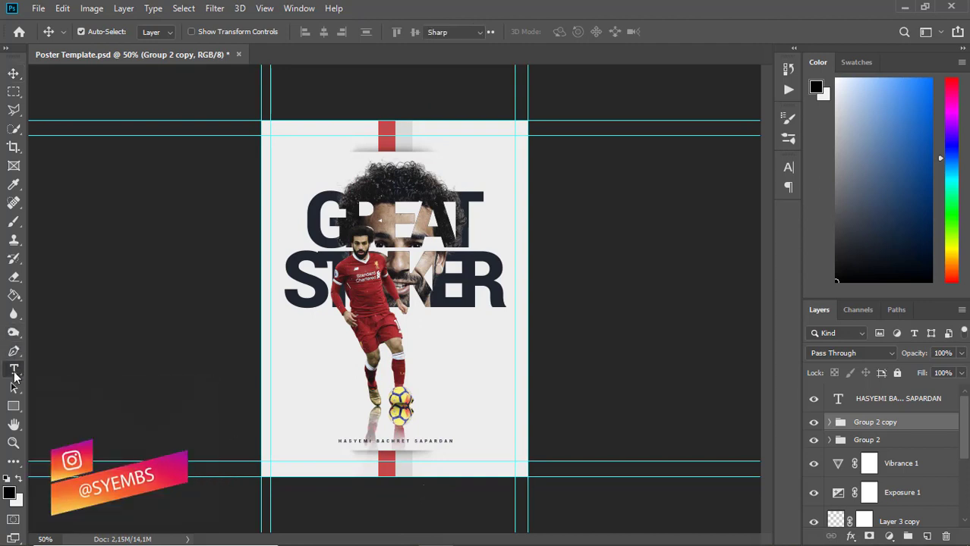
pyautogui.click(437, 346)
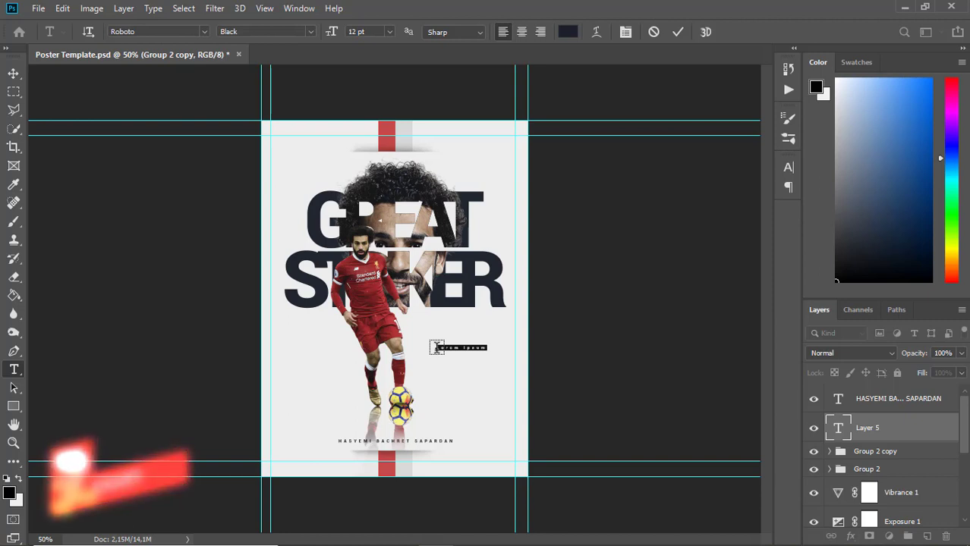
pyautogui.click(437, 347)
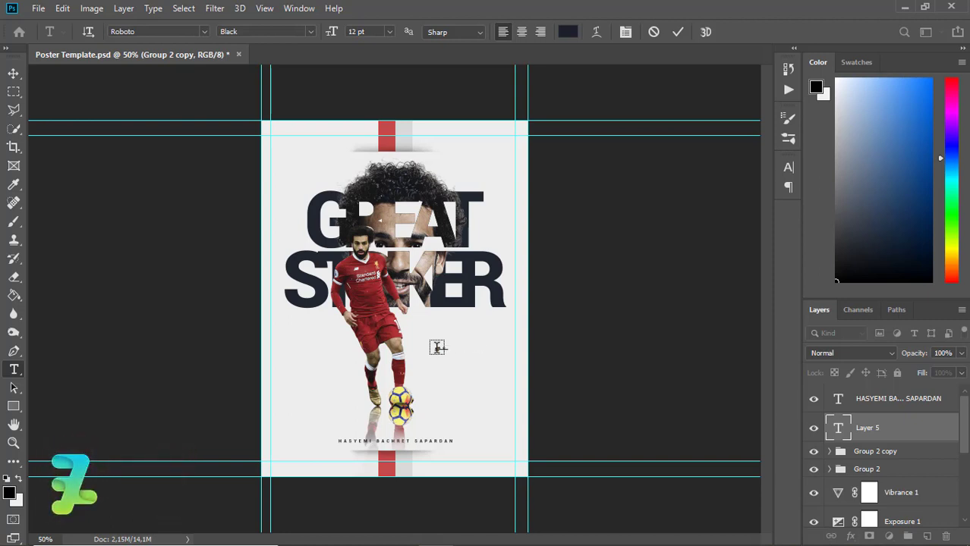
pyautogui.scroll(-1, 440, 348)
pyautogui.scroll(-1, 437, 340)
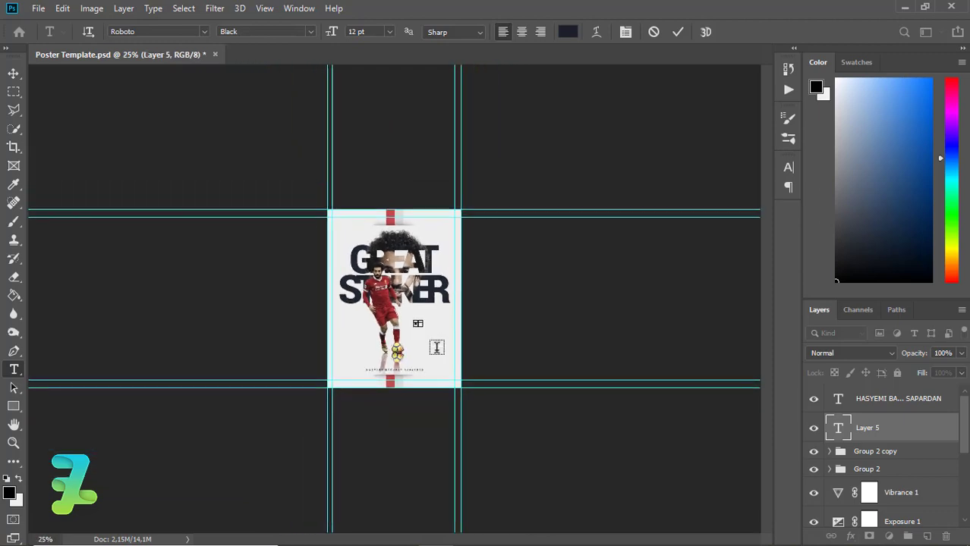
pyautogui.scroll(1, 425, 330)
pyautogui.scroll(1, 448, 353)
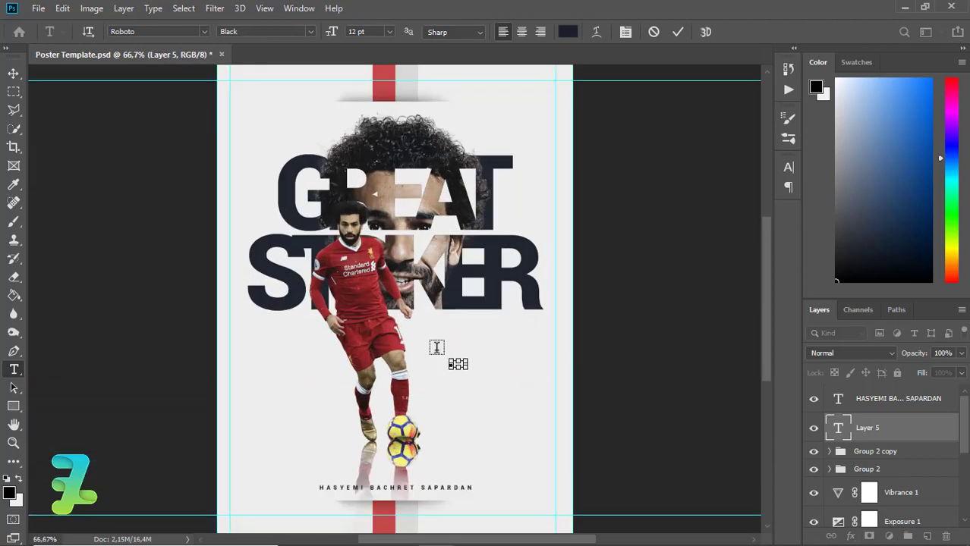
pyautogui.scroll(1, 436, 348)
pyautogui.write('MO')
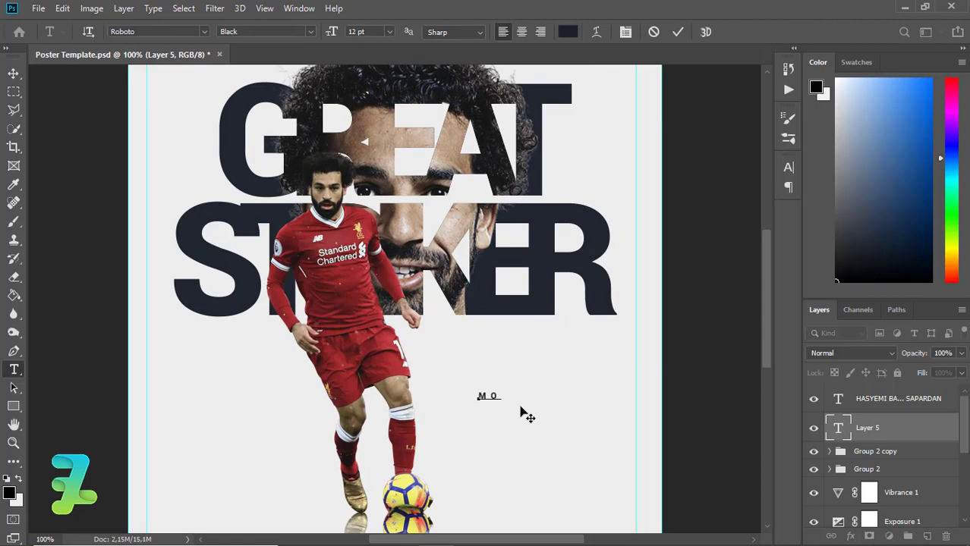
pyautogui.write('HAMED SALAH')
# Size the caption to 16 pt and move it left, just beside the player.
pyautogui.hotkey('ctrl', 'a')
pyautogui.click(390, 32)
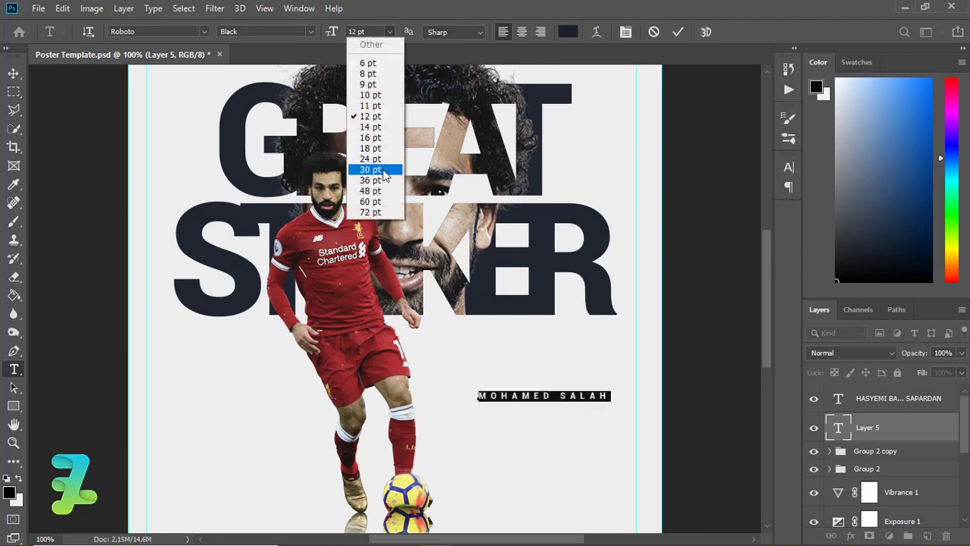
pyautogui.click(384, 172)
pyautogui.click(390, 32)
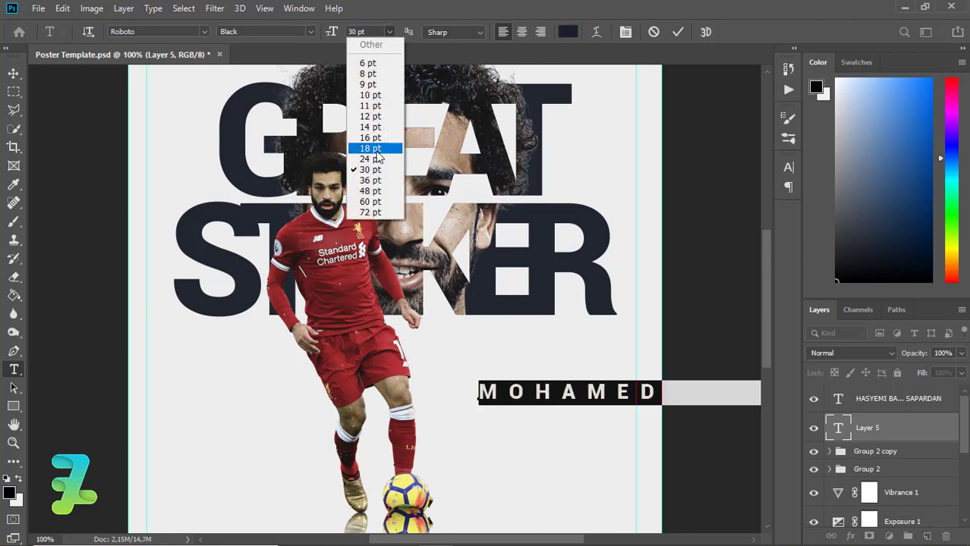
pyautogui.click(375, 159)
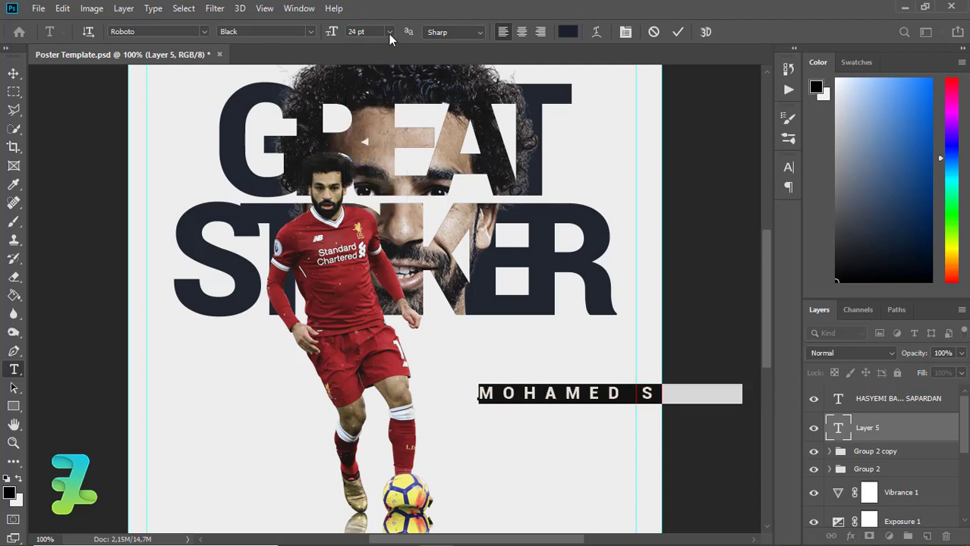
pyautogui.click(389, 31)
pyautogui.click(368, 138)
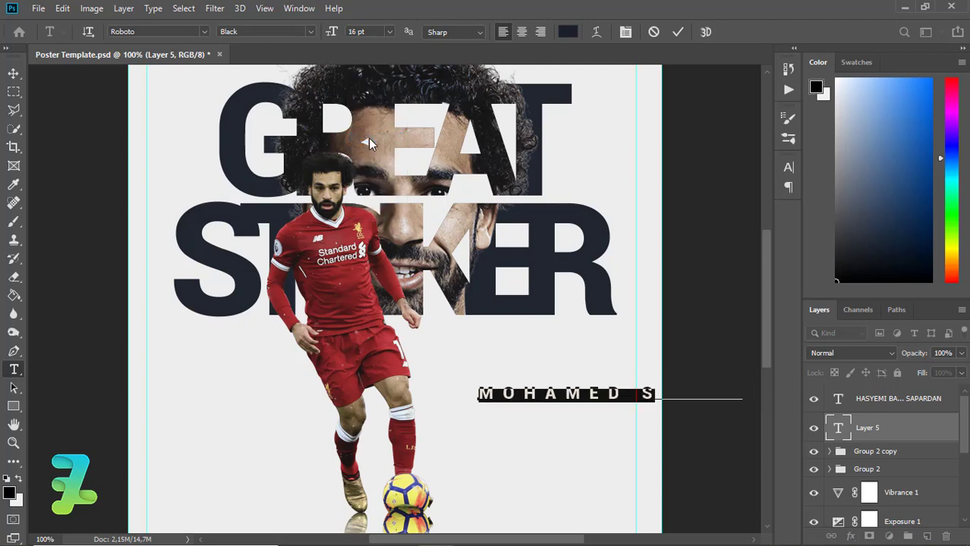
pyautogui.click(19, 75)
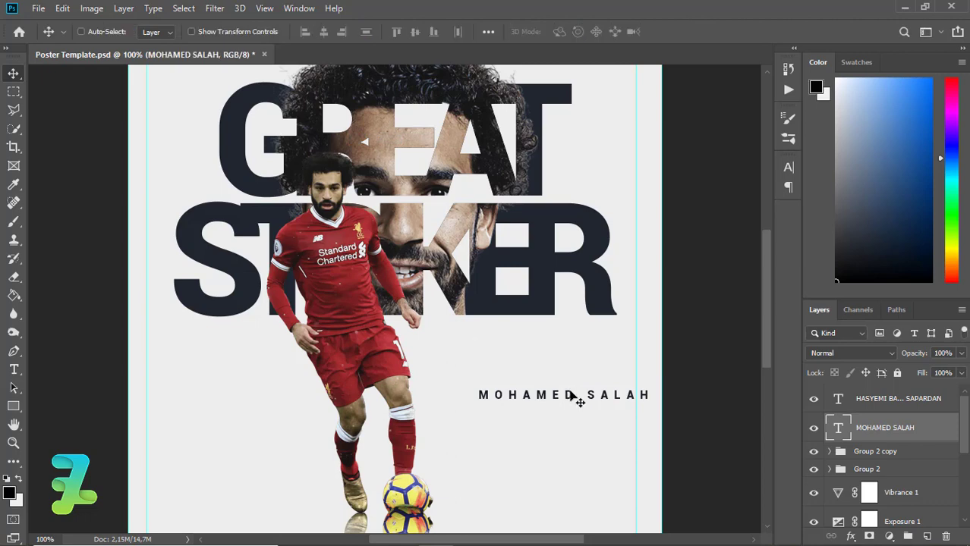
pyautogui.moveTo(571, 397)
pyautogui.mouseDown()
pyautogui.moveTo(529, 396)
pyautogui.moveTo(525, 406)
pyautogui.mouseUp()
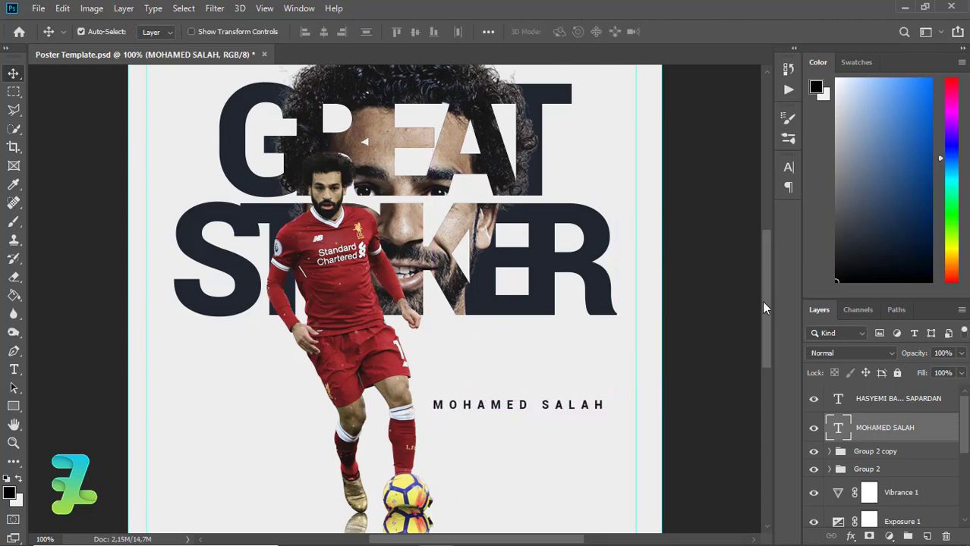
# Duplicate Layer 4's shadow from Group 2 copy and place it under the MOHAMED SALAH caption.
pyautogui.scroll(-5, 762, 300)
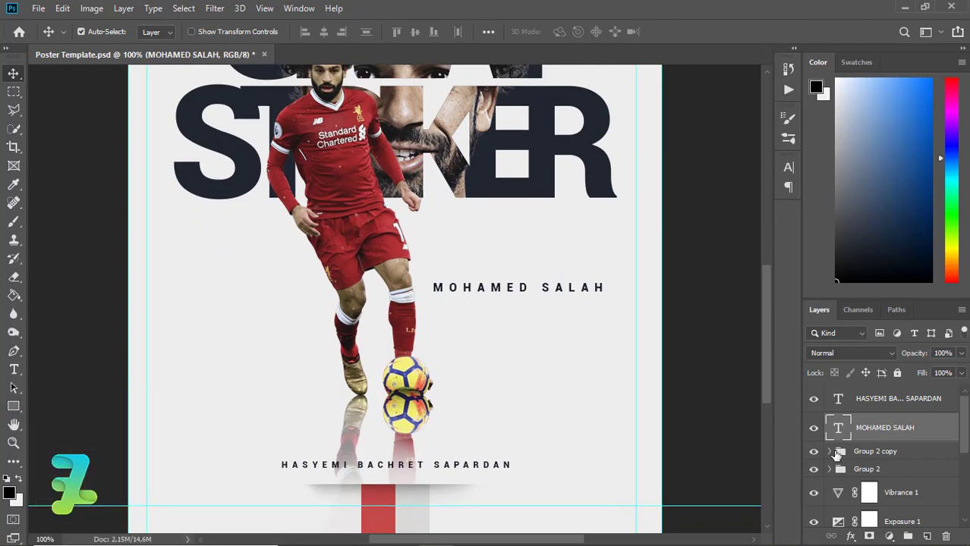
pyautogui.click(831, 452)
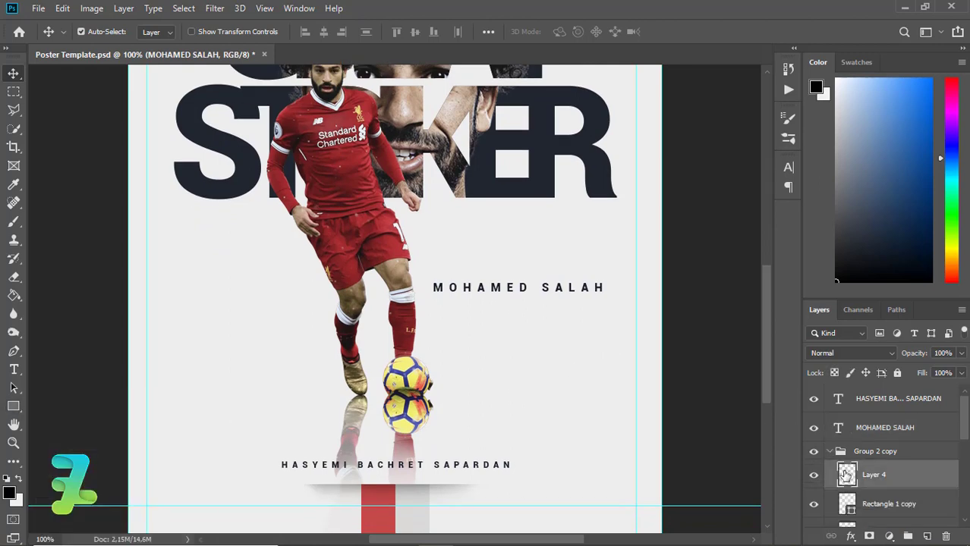
pyautogui.click(833, 476)
pyautogui.hotkey('ctrl', 'j')
pyautogui.moveTo(485, 492)
pyautogui.mouseDown()
pyautogui.moveTo(547, 338)
pyautogui.moveTo(581, 288)
pyautogui.moveTo(590, 306)
pyautogui.mouseUp()
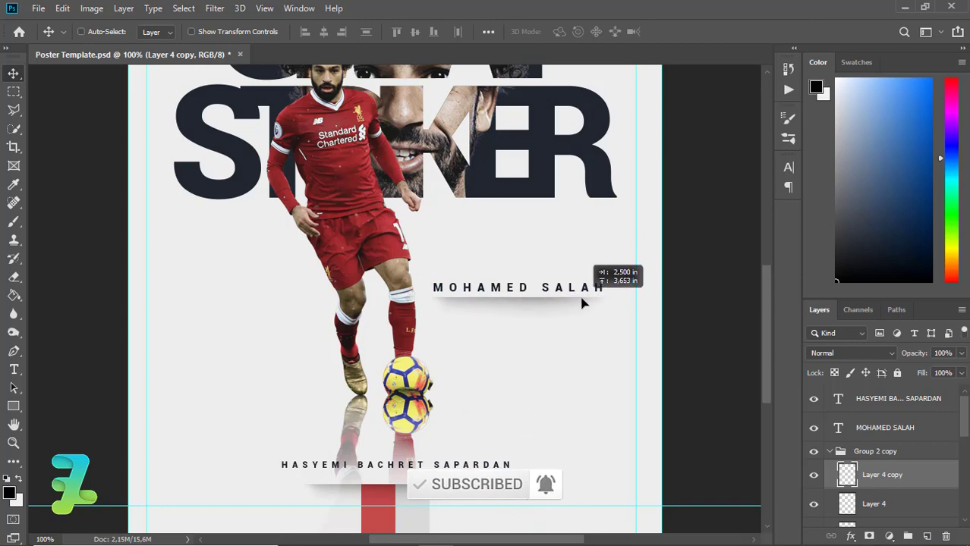
pyautogui.hotkey('ctrl', '-')
pyautogui.hotkey('ctrl', '-')
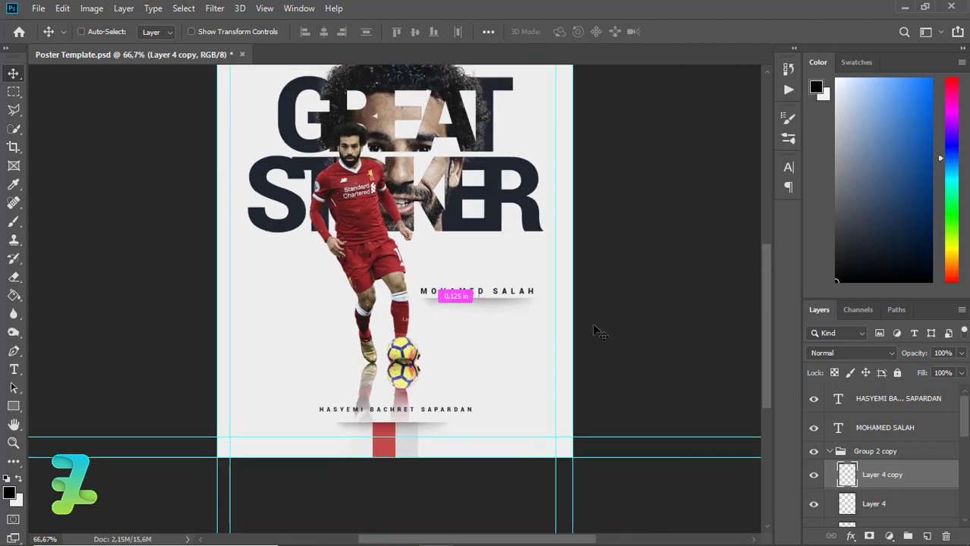
pyautogui.hotkey('ctrl', '-')
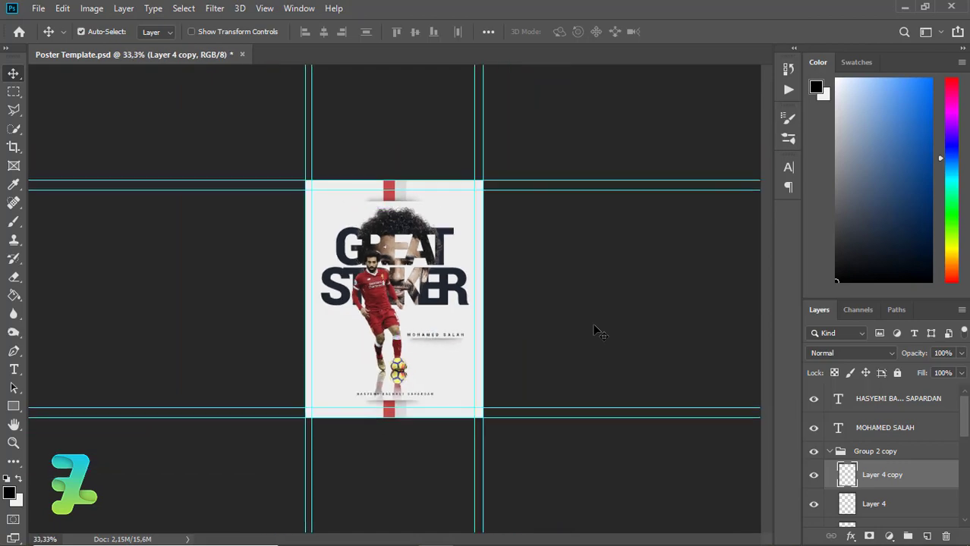